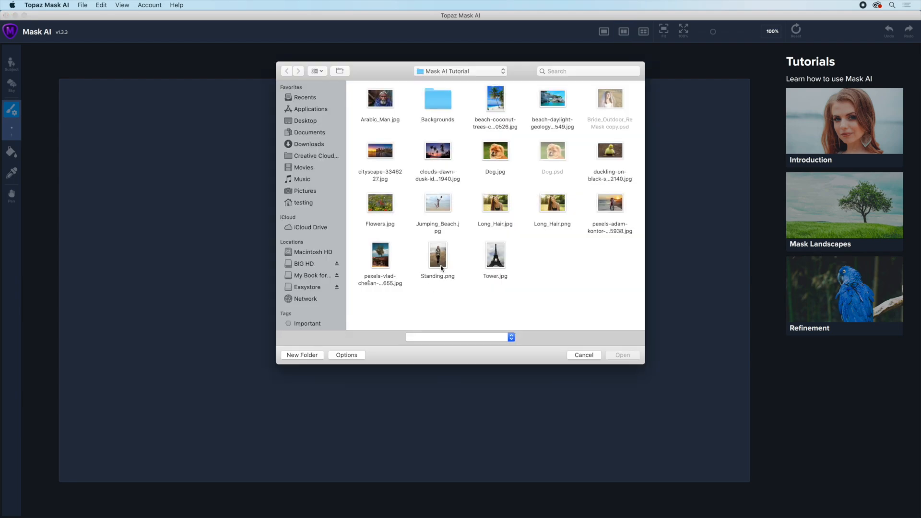
# - Open Standing.png and compute its mask in AI mode using automatic subject detection
pyautogui.doubleClick(438, 262)
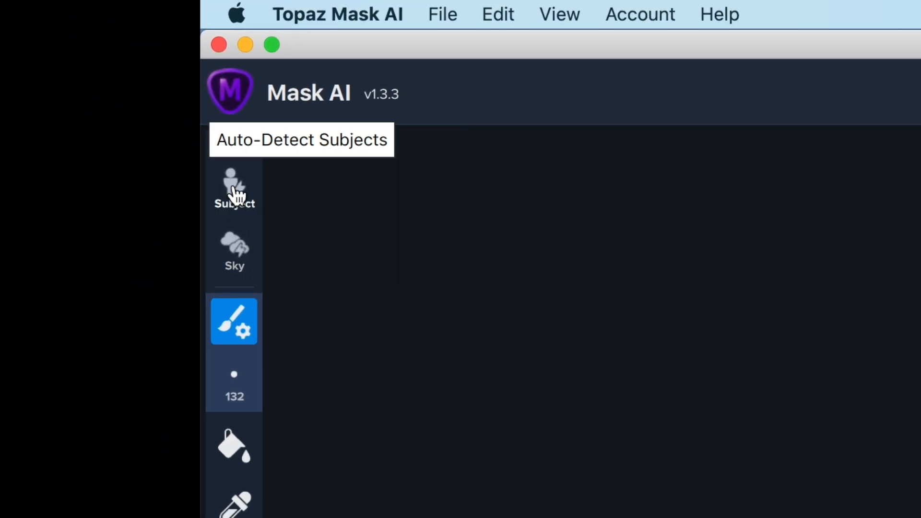
pyautogui.click(234, 190)
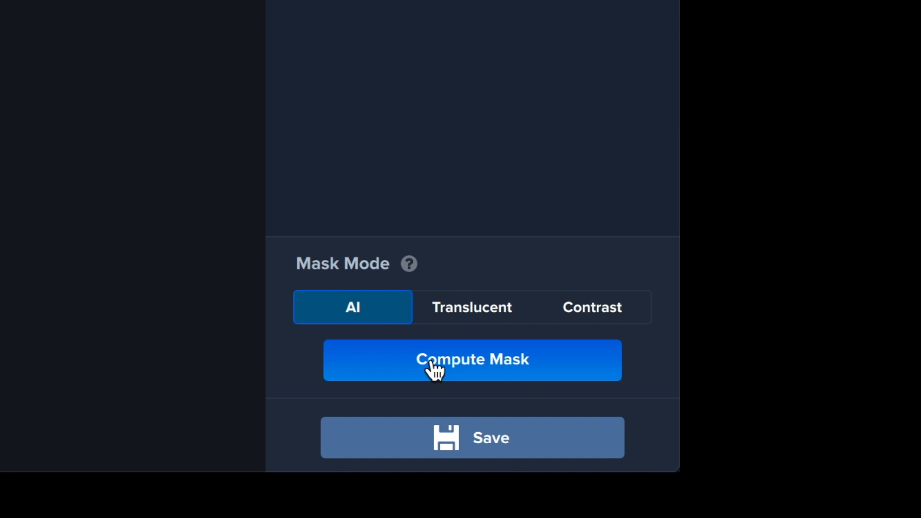
pyautogui.click(434, 367)
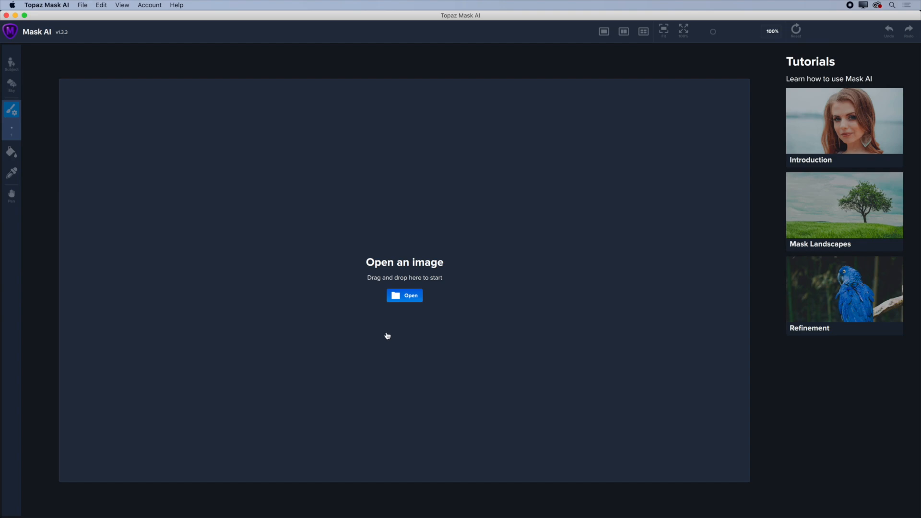
# - Open Jumping_Beach.jpg and toggle its trimap overlay off and back on
pyautogui.click(407, 296)
pyautogui.doubleClick(440, 203)
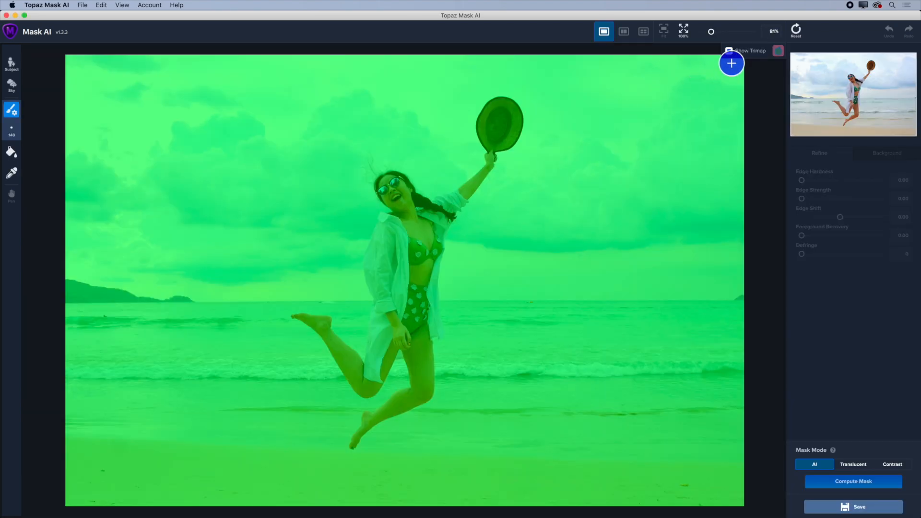
pyautogui.click(729, 51)
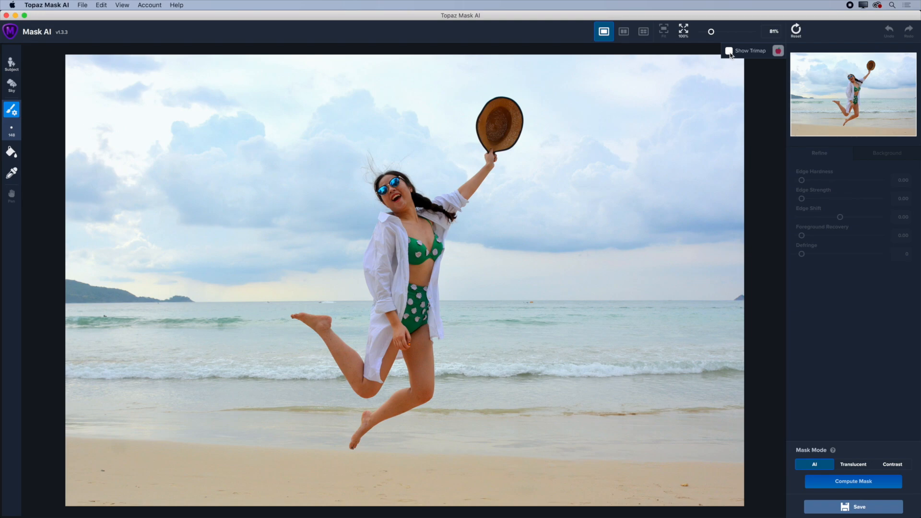
pyautogui.click(729, 51)
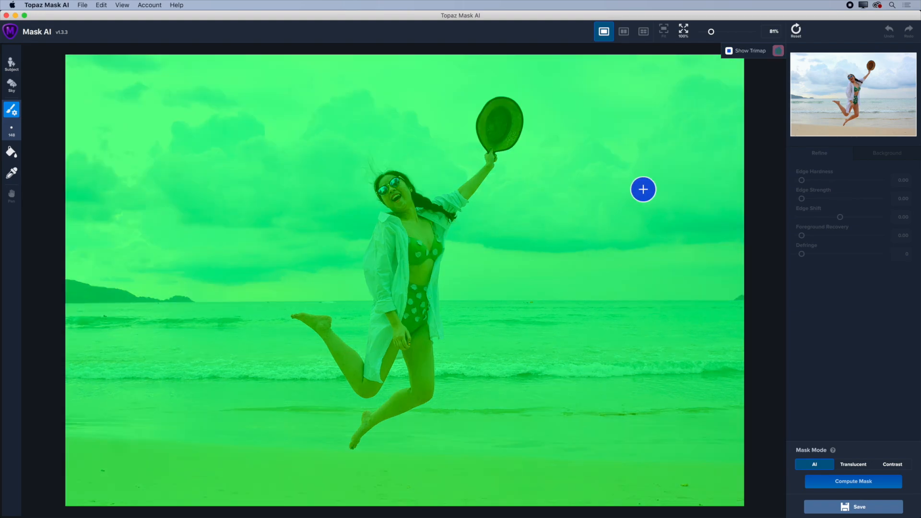
# - Auto-detect the subject in the beach photo and reset the trimap to KEEP
pyautogui.click(12, 65)
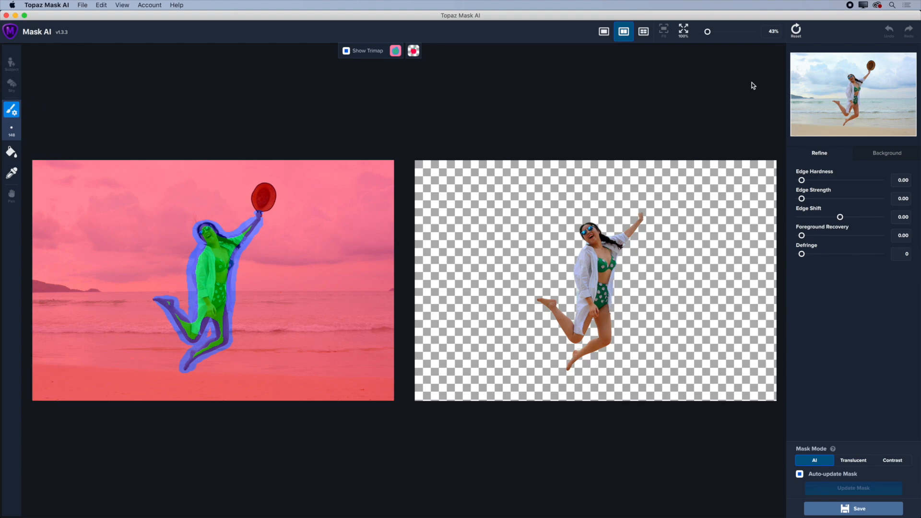
pyautogui.click(796, 31)
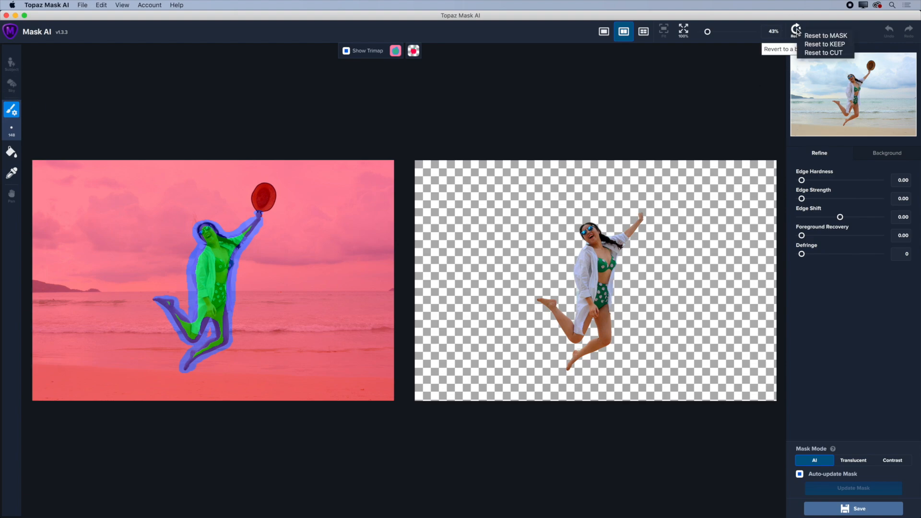
pyautogui.click(815, 46)
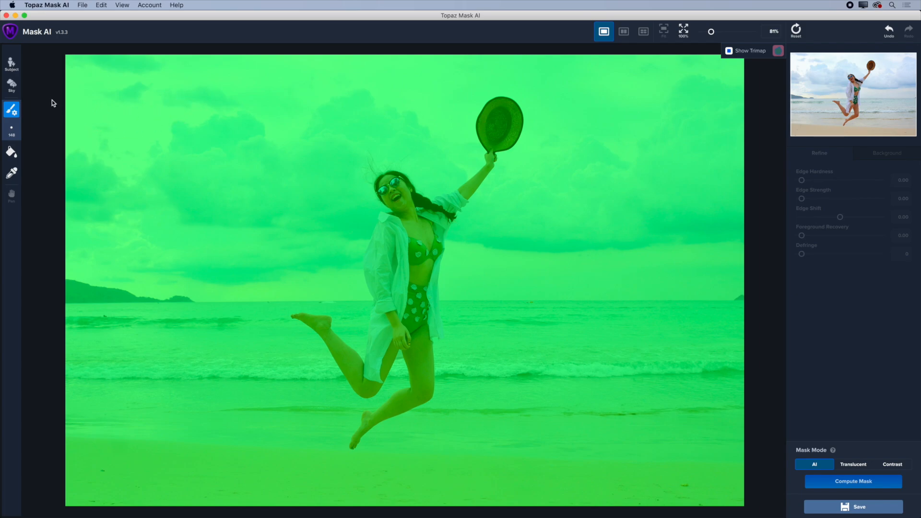
# - Mask out the sky of the beach photo with automatic sky detection
pyautogui.click(11, 87)
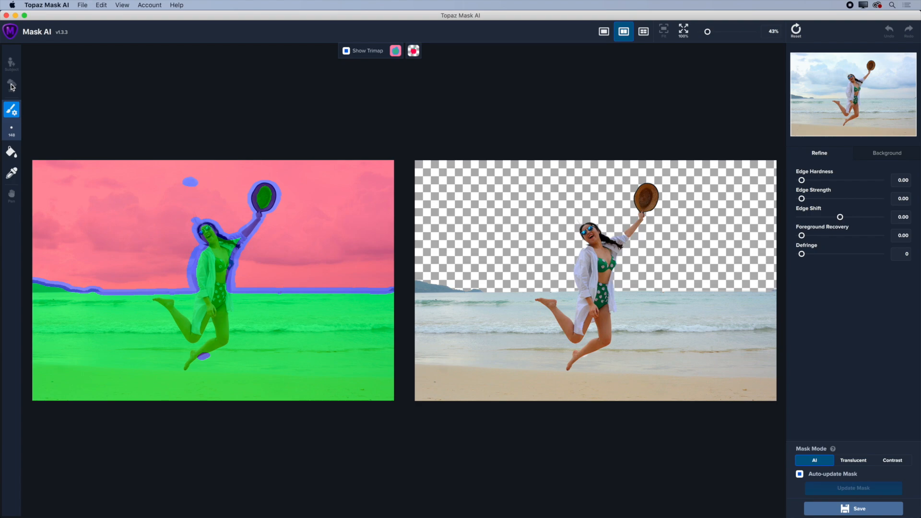
# - Open Dog.jpg without saving the changes to the beach photo
pyautogui.press('super+o')
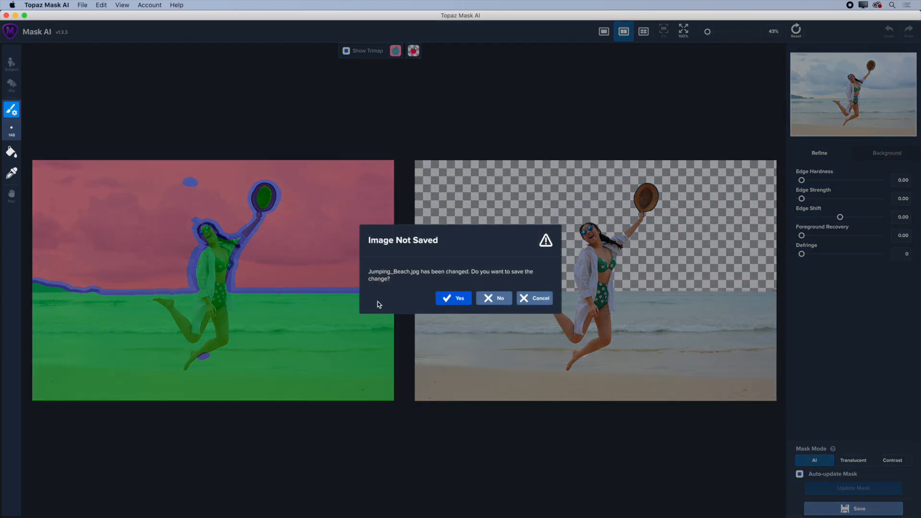
pyautogui.click(501, 298)
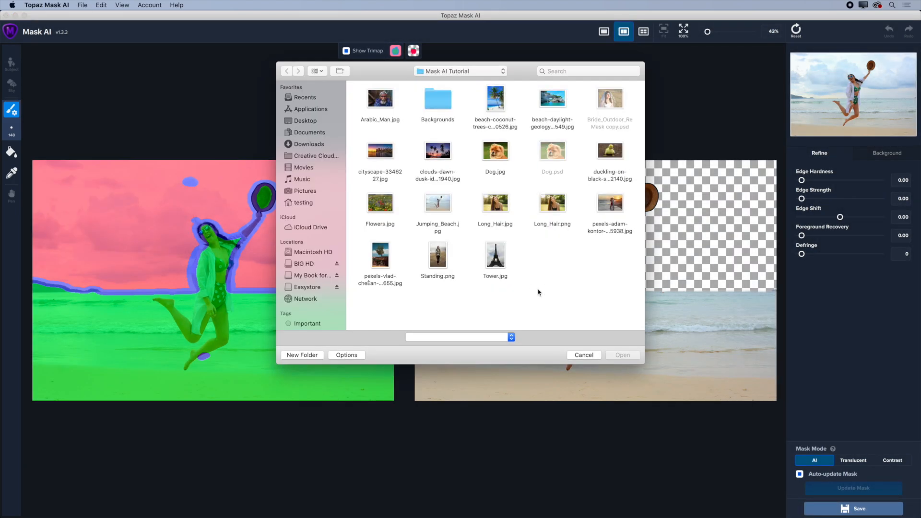
pyautogui.click(501, 156)
pyautogui.doubleClick(501, 156)
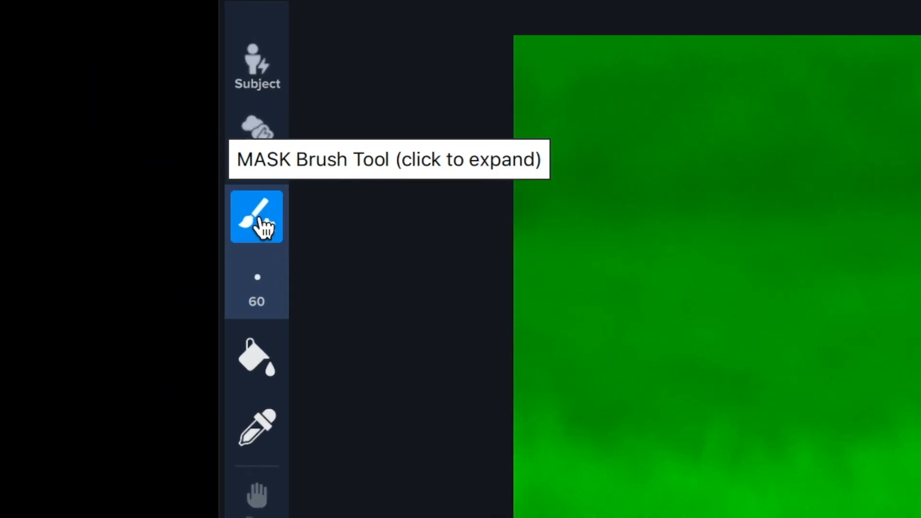
# - Outline the dog's furry edge with the MASK brush, enlarging the brush to 90 px to cover the stray hairs
pyautogui.click(263, 226)
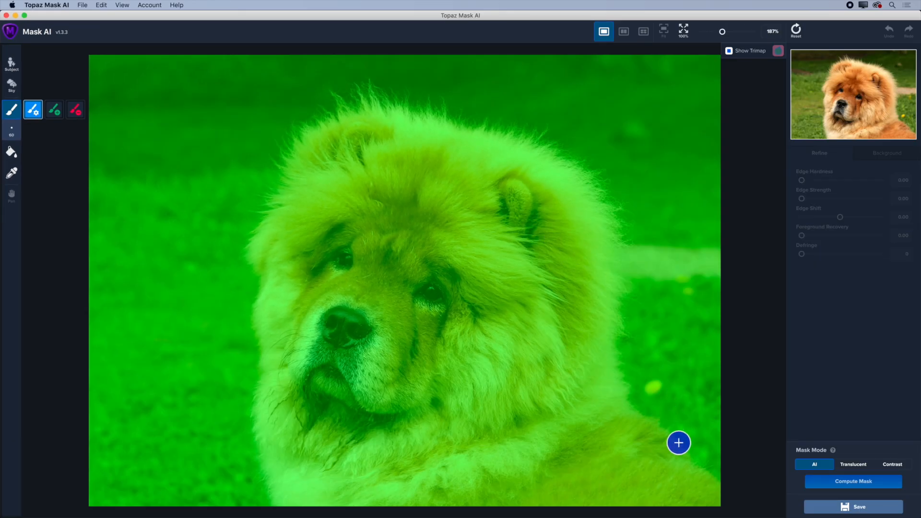
pyautogui.moveTo(715, 475)
pyautogui.mouseDown()
pyautogui.moveTo(646, 419)
pyautogui.moveTo(623, 364)
pyautogui.moveTo(625, 257)
pyautogui.moveTo(606, 179)
pyautogui.moveTo(518, 133)
pyautogui.moveTo(392, 96)
pyautogui.moveTo(333, 98)
pyautogui.moveTo(302, 121)
pyautogui.moveTo(249, 253)
pyautogui.moveTo(257, 471)
pyautogui.moveTo(269, 505)
pyautogui.moveTo(265, 449)
pyautogui.mouseUp()
pyautogui.press(']')
pyautogui.press(']')
pyautogui.press(']')
pyautogui.press(']')
pyautogui.press('[')
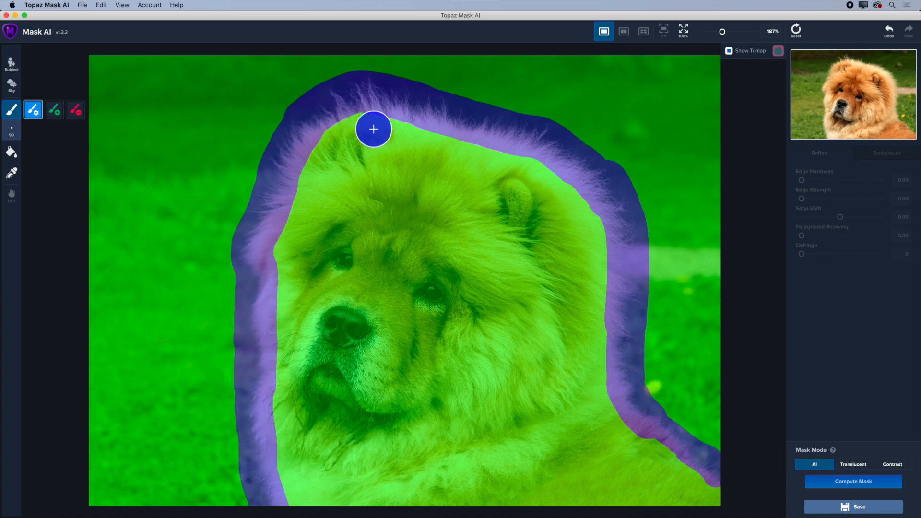
pyautogui.moveTo(360, 96)
pyautogui.mouseDown()
pyautogui.moveTo(314, 129)
pyautogui.moveTo(291, 166)
pyautogui.mouseUp()
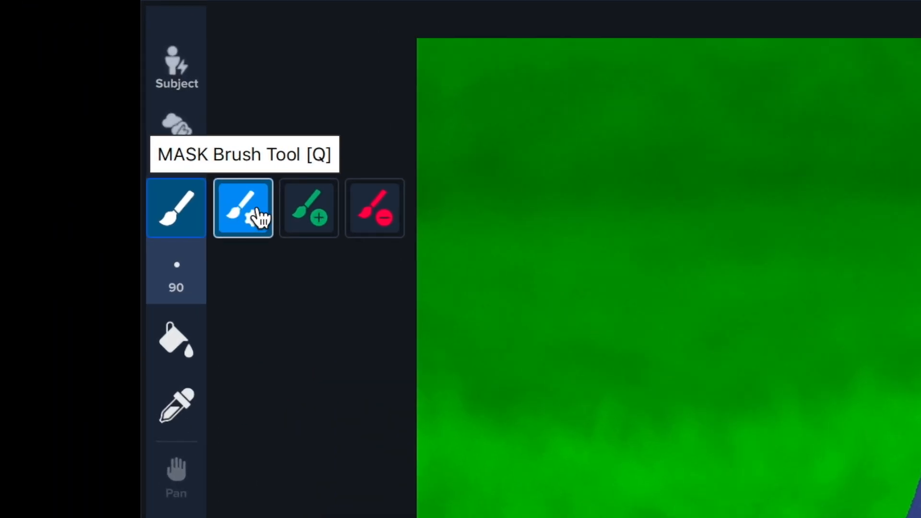
# - Paint a CUT brush stroke over the grass background beside the dog's ear
pyautogui.click(376, 217)
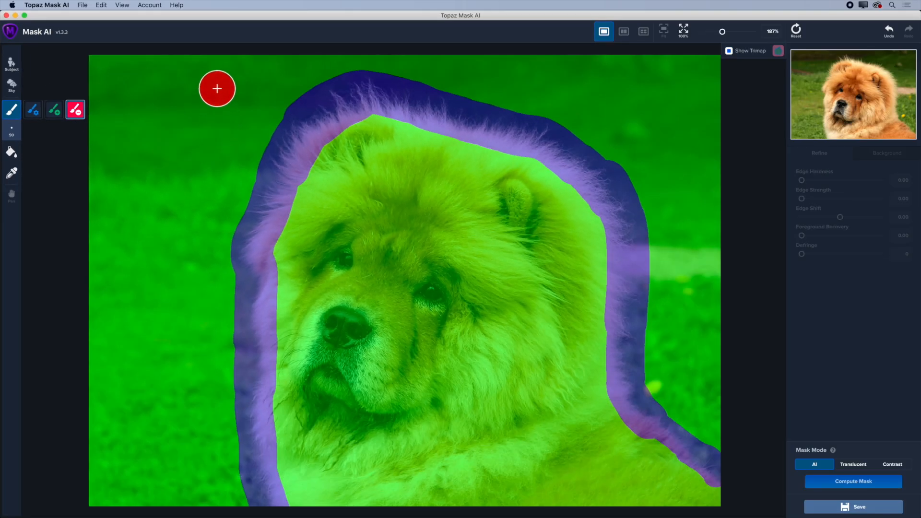
pyautogui.moveTo(440, 109)
pyautogui.mouseDown()
pyautogui.moveTo(348, 287)
pyautogui.moveTo(324, 301)
pyautogui.mouseUp()
pyautogui.moveTo(151, 194)
pyautogui.mouseDown()
pyautogui.moveTo(178, 83)
pyautogui.moveTo(127, 209)
pyautogui.mouseUp()
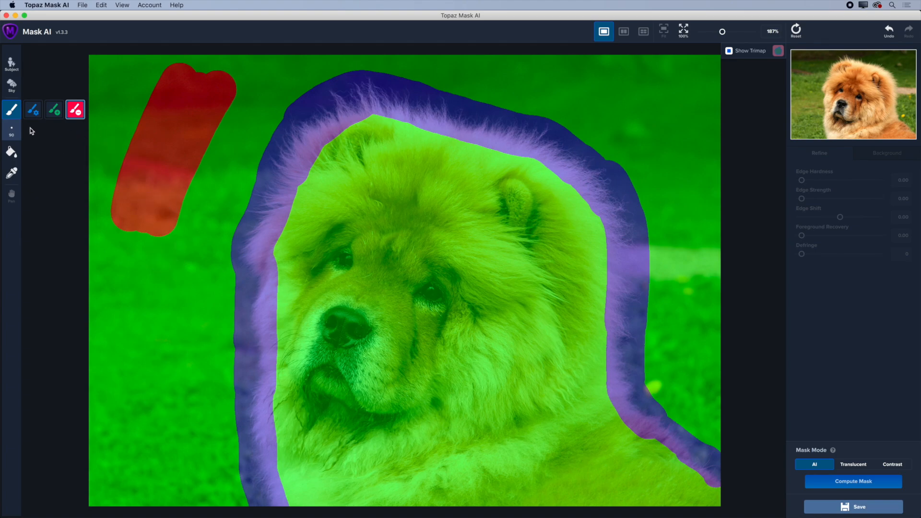
# - Extend the CUT stroke down the grass beside the dog and reduce the brush size to 70 px
pyautogui.click(12, 130)
pyautogui.moveTo(36, 136); pyautogui.dragTo(40, 135)
pyautogui.click(135, 256)
pyautogui.moveTo(135, 256)
pyautogui.mouseDown()
pyautogui.moveTo(150, 225)
pyautogui.moveTo(146, 286)
pyautogui.moveTo(154, 252)
pyautogui.mouseUp()
pyautogui.scroll(-10, 154, 252)
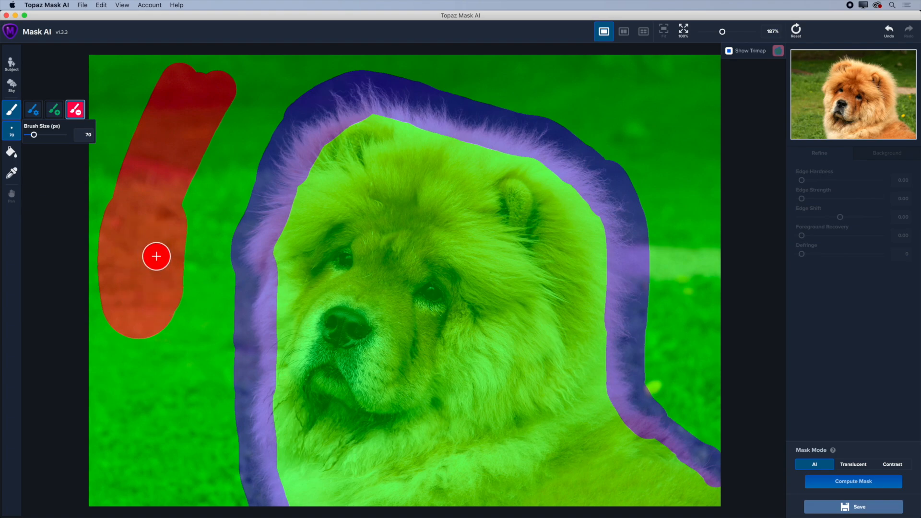
pyautogui.moveTo(167, 296)
pyautogui.mouseDown()
pyautogui.moveTo(163, 367)
pyautogui.moveTo(153, 314)
pyautogui.moveTo(149, 372)
pyautogui.mouseUp()
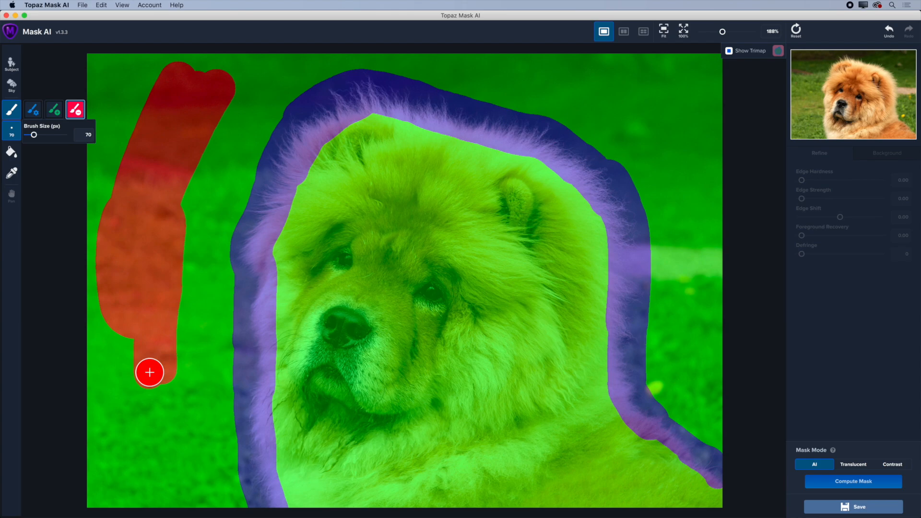
# - Fill the whole background outside the dog's outline with the CUT fill and switch to the KEEP brush
pyautogui.moveTo(11, 153)
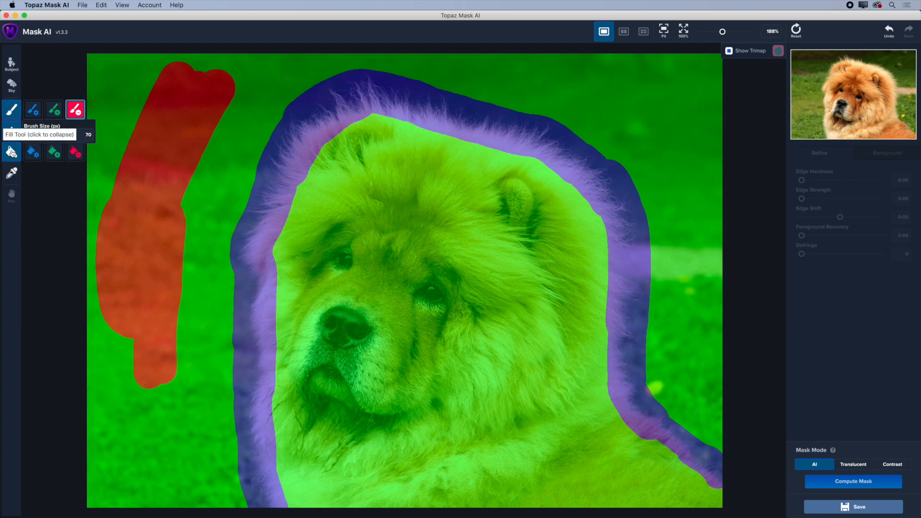
pyautogui.click(75, 152)
pyautogui.click(199, 218)
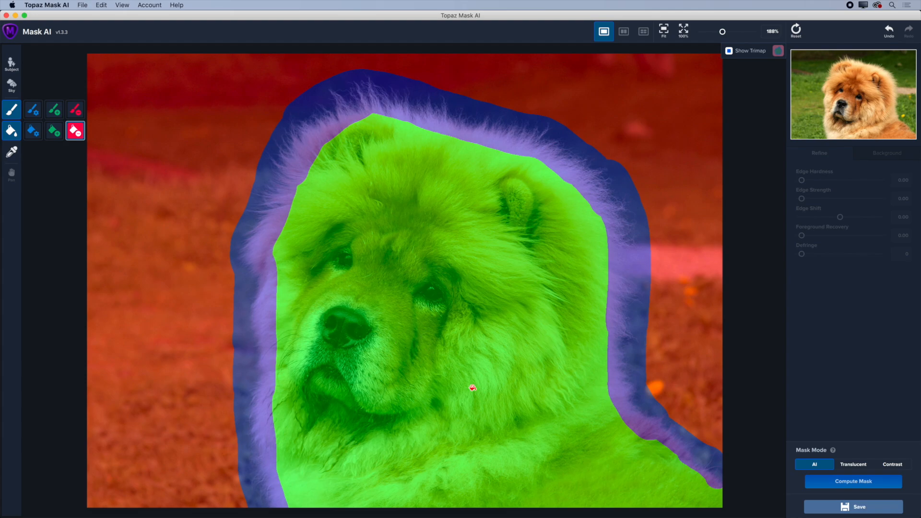
pyautogui.press('w')
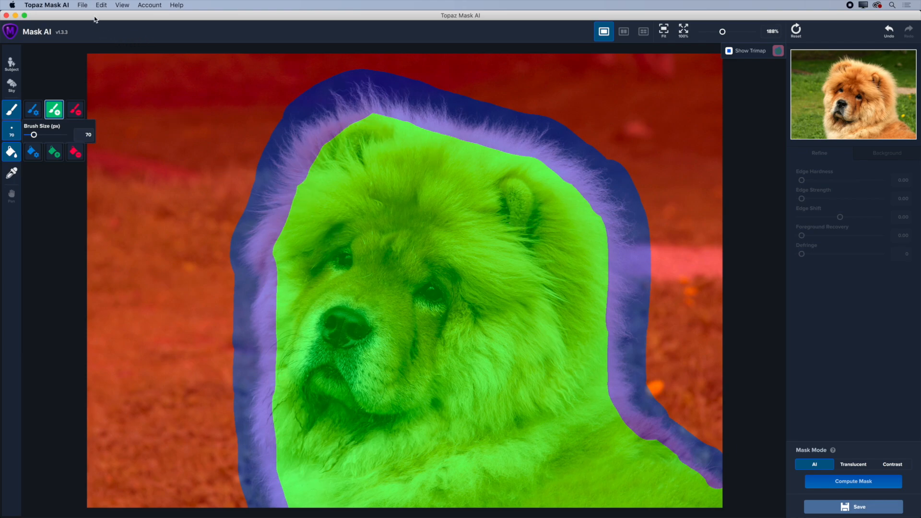
# - Review the options for saving the trimap as a PNG file and close them without saving
pyautogui.click(84, 6)
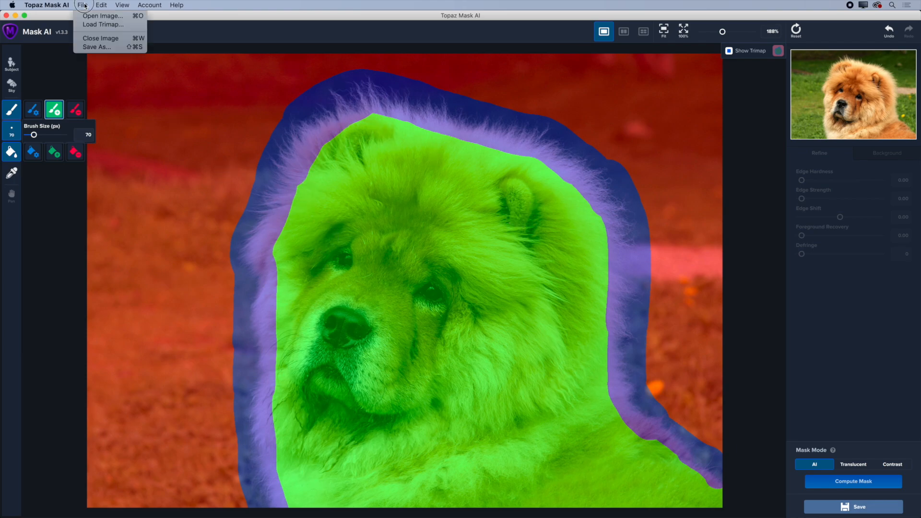
pyautogui.click(97, 47)
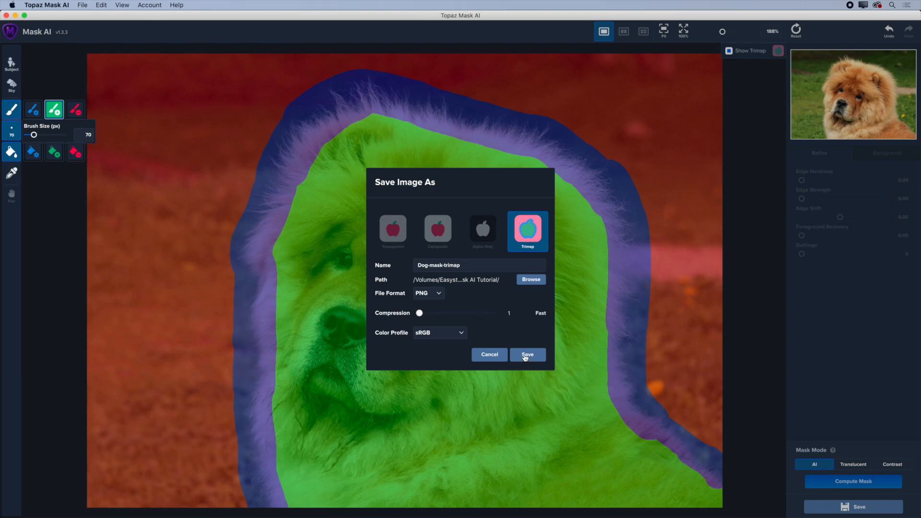
pyautogui.click(489, 355)
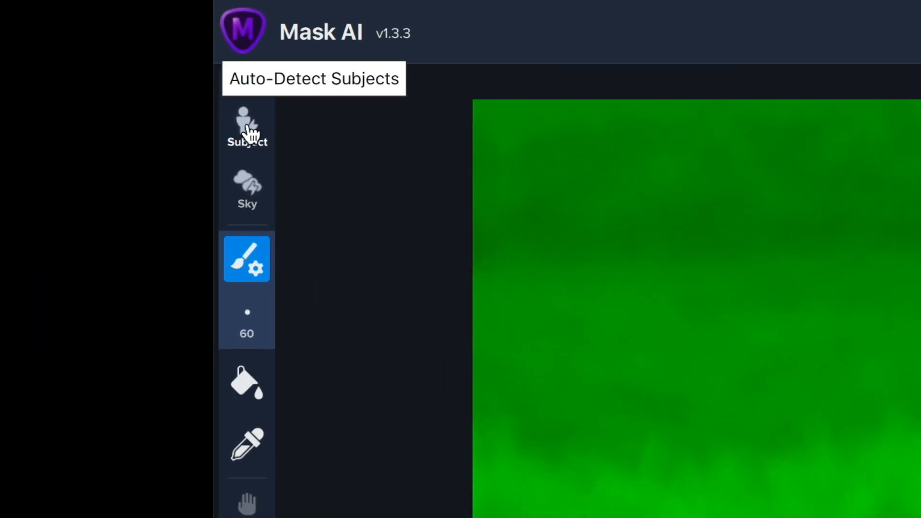
pyautogui.click(248, 126)
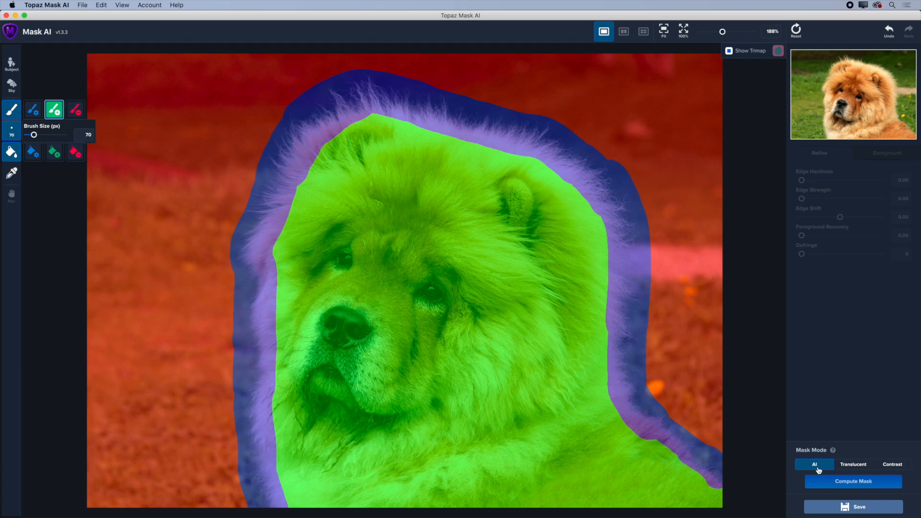
# - Try the Translucent mask mode, choose Contrast instead and compute the dog's mask
pyautogui.click(857, 467)
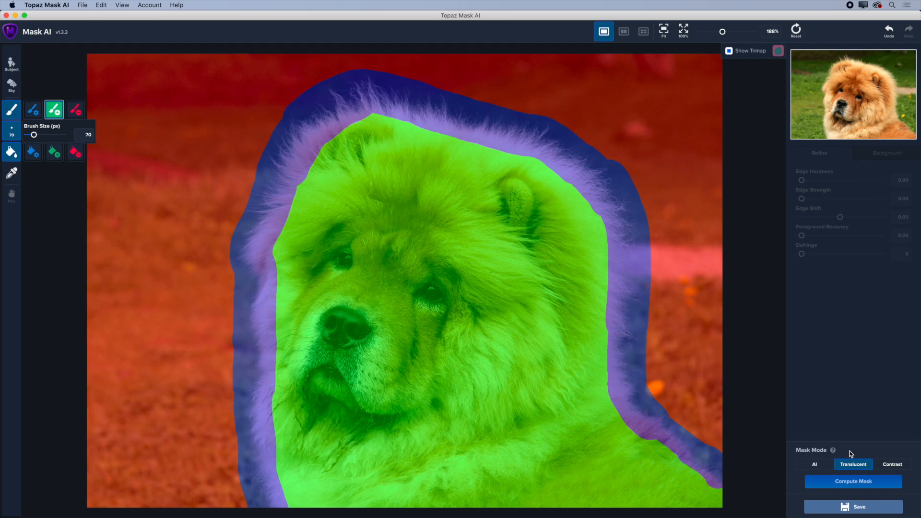
pyautogui.click(888, 467)
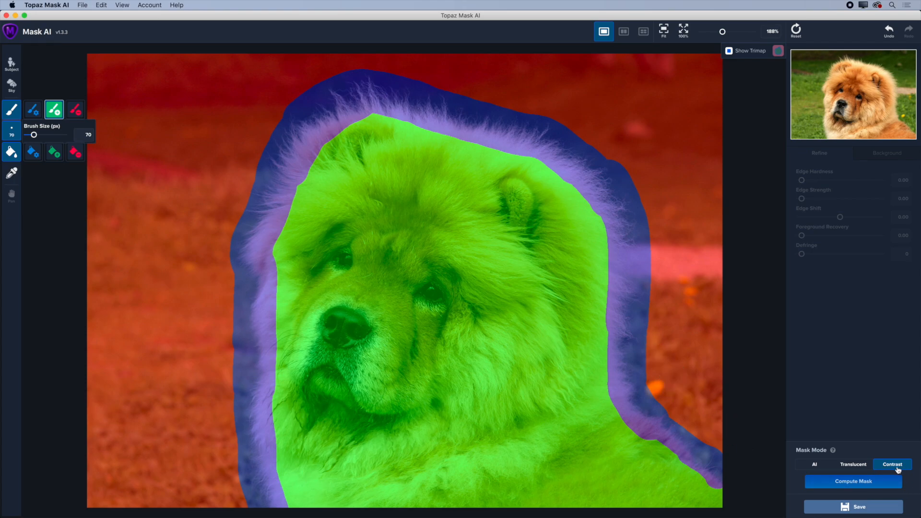
pyautogui.click(846, 484)
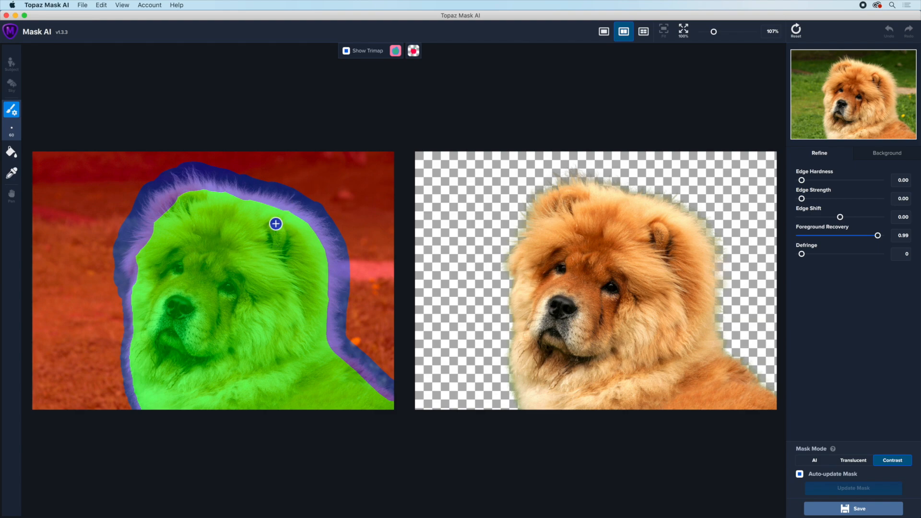
# - Toggle the trimap overlay off and on to compare the original dog photo with the cutout
pyautogui.click(346, 51)
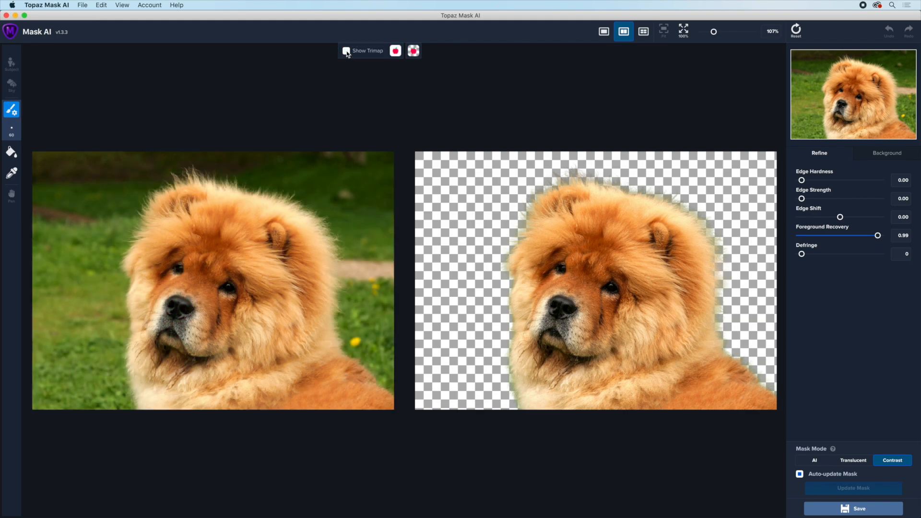
pyautogui.click(347, 51)
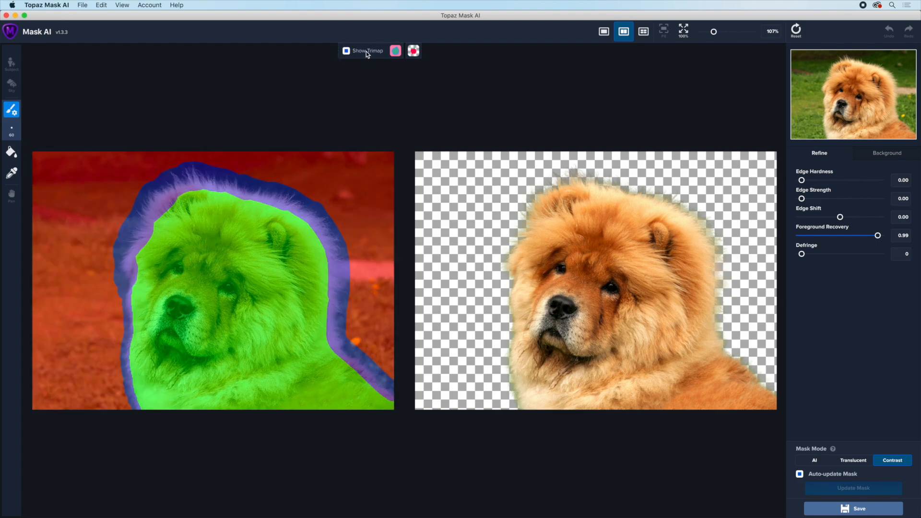
pyautogui.click(346, 51)
pyautogui.click(347, 51)
# - Display the second preview of the dog as Keep, as Mask and as Original
pyautogui.click(413, 51)
pyautogui.click(426, 73)
pyautogui.click(413, 50)
pyautogui.click(429, 67)
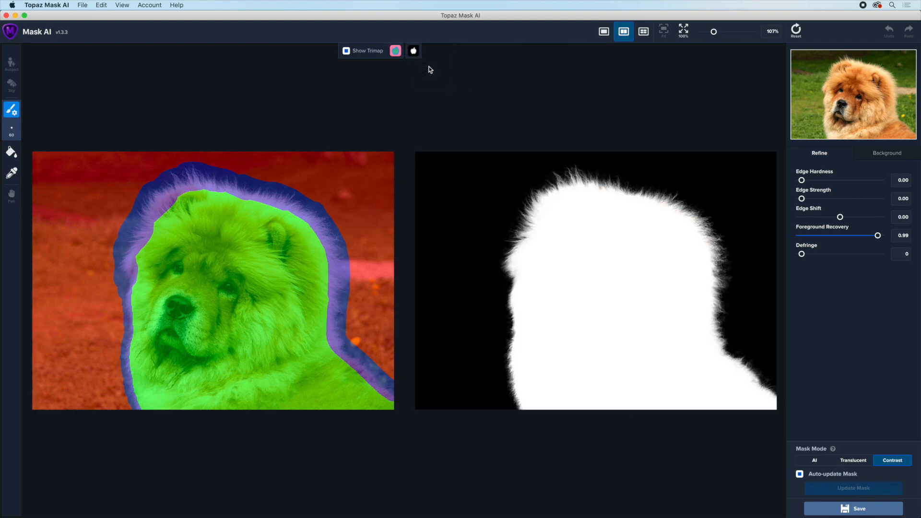
pyautogui.click(414, 51)
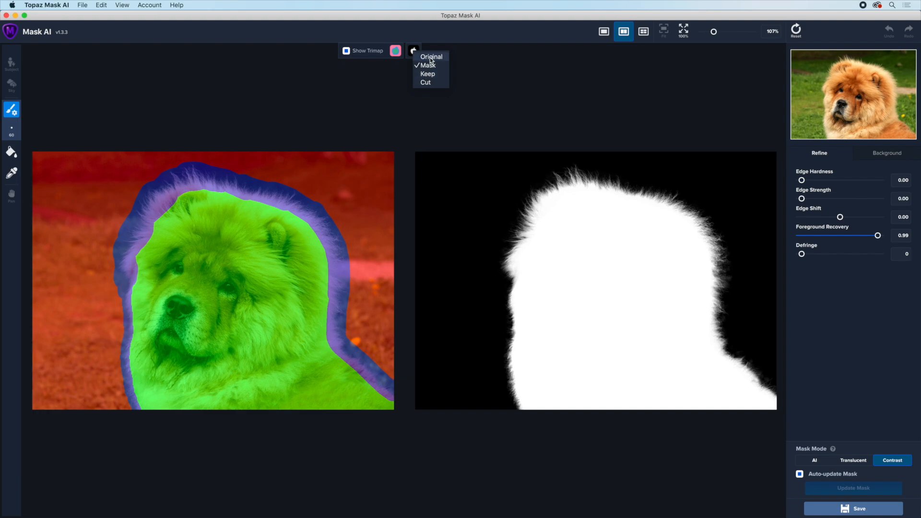
pyautogui.click(431, 57)
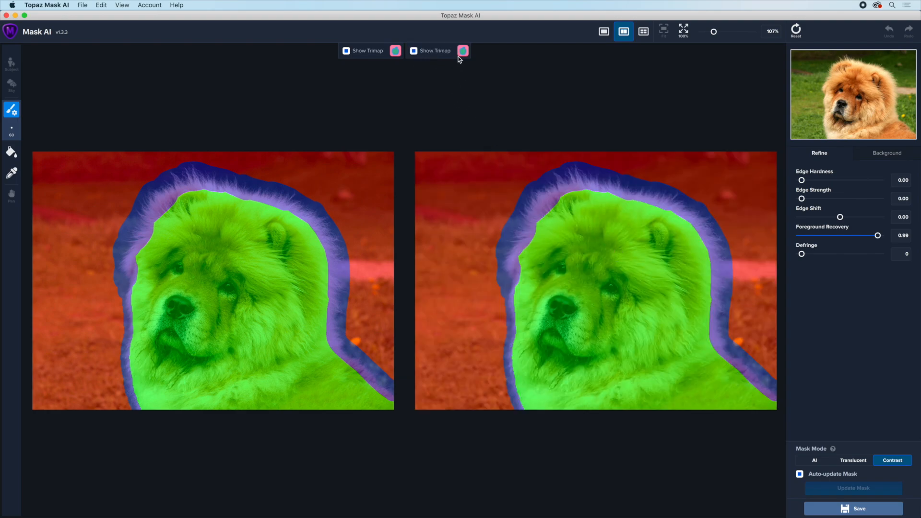
# - Display the second preview of the dog as Mask to inspect the fur edges, and switch it to Keep
pyautogui.click(463, 52)
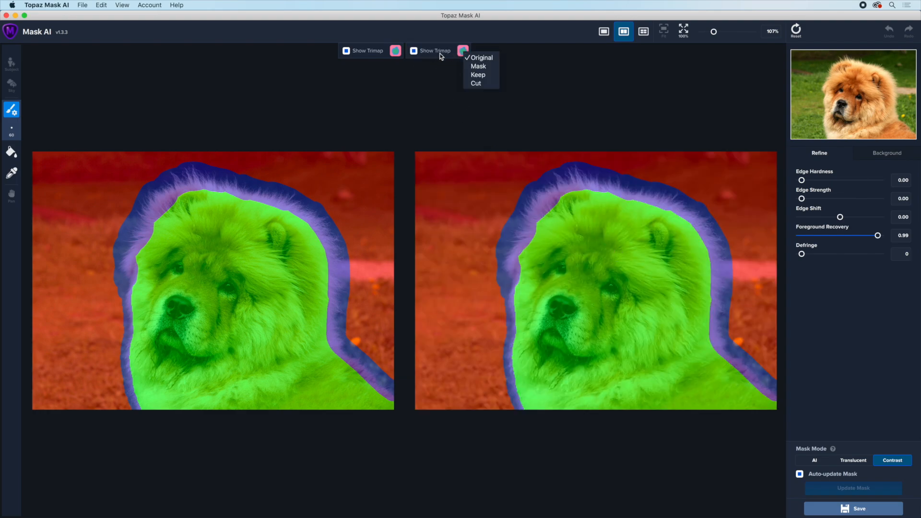
pyautogui.click(475, 66)
pyautogui.scroll(5, 633, 212)
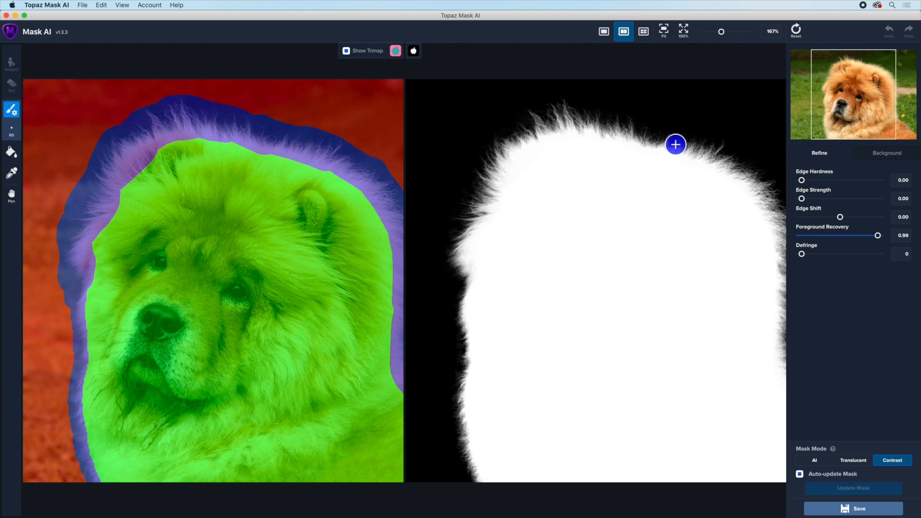
pyautogui.click(414, 50)
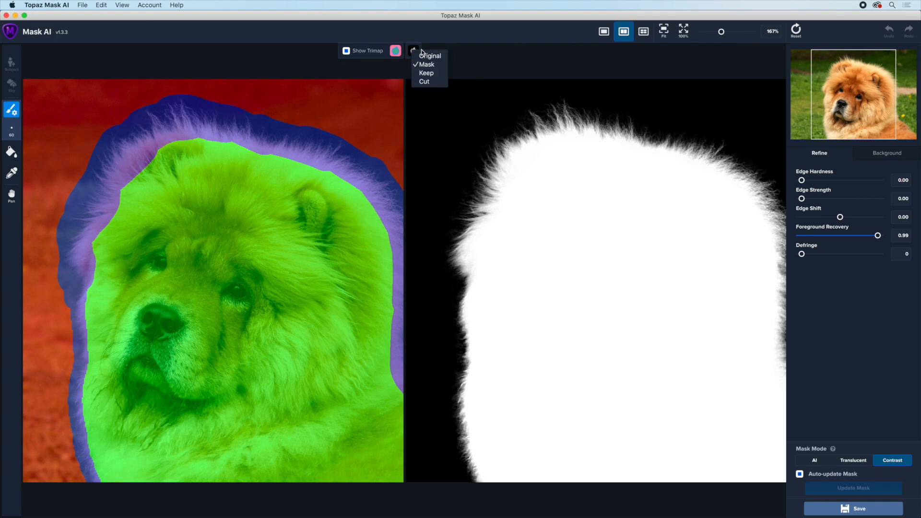
pyautogui.click(426, 74)
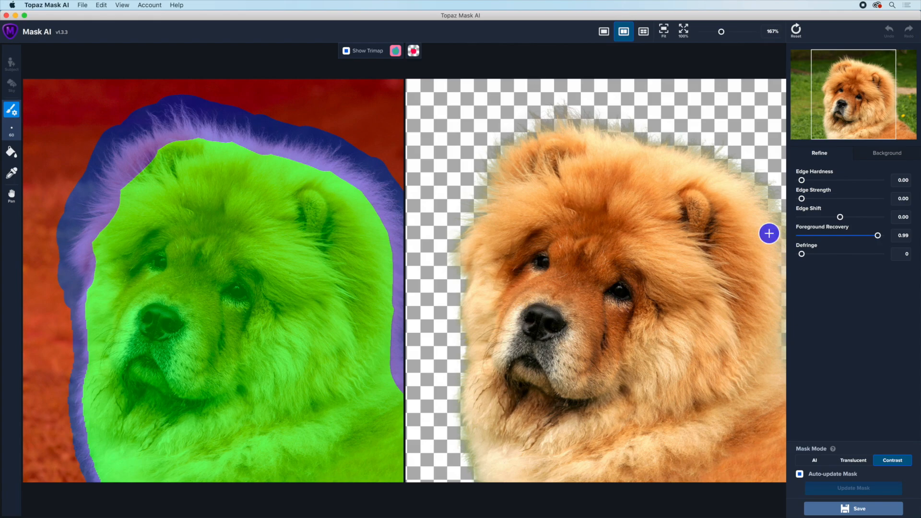
# - Set Foreground Recovery to 1.00 and check the second preview as Cut, returning it to Keep
pyautogui.moveTo(877, 236); pyautogui.dragTo(894, 245)
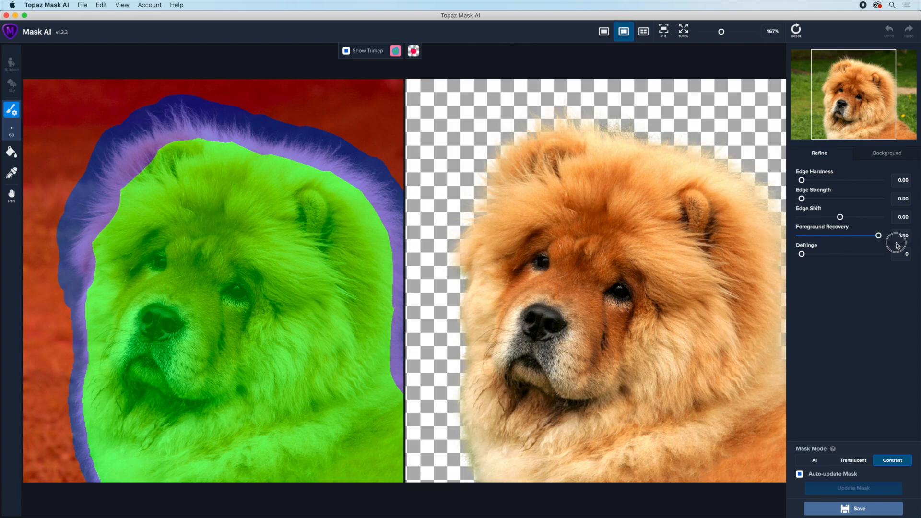
pyautogui.click(414, 51)
pyautogui.click(432, 82)
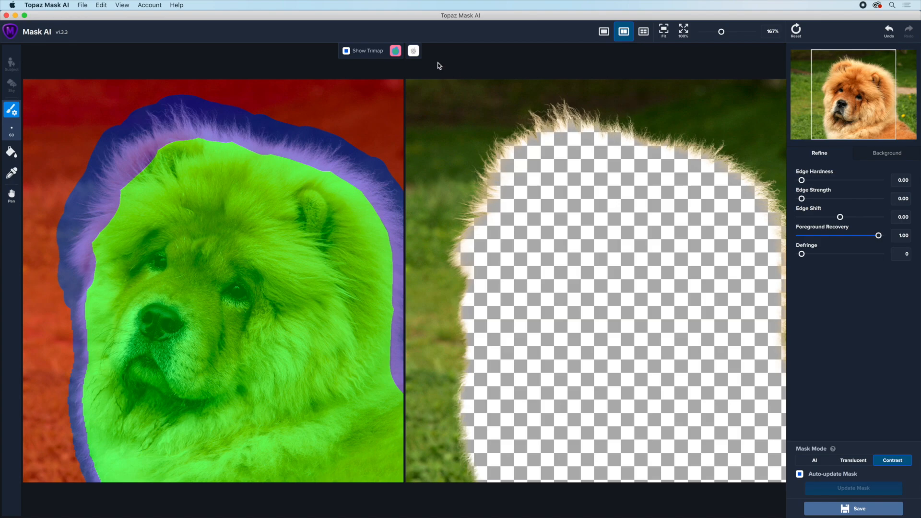
pyautogui.click(413, 51)
pyautogui.click(427, 75)
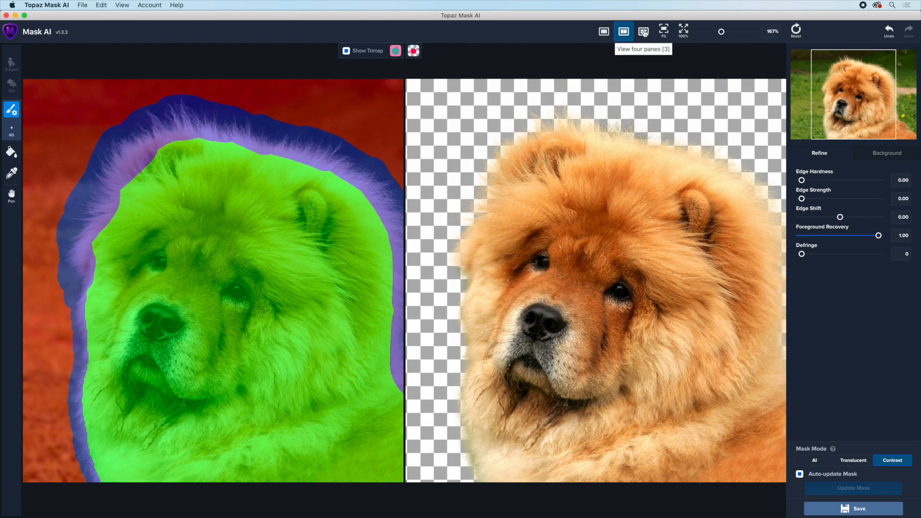
# - Compare the dog's previews in four panes at 100% zoom, return to a single pane and display it as Keep
pyautogui.click(644, 32)
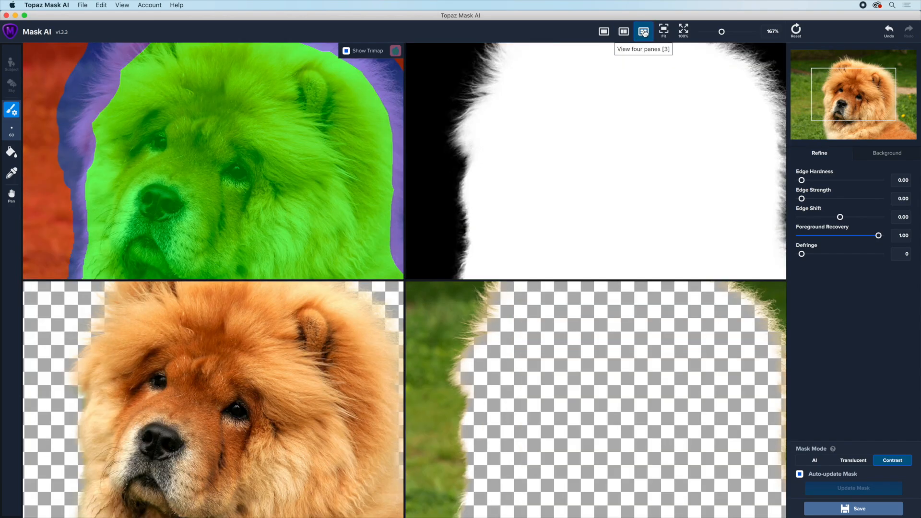
pyautogui.click(685, 30)
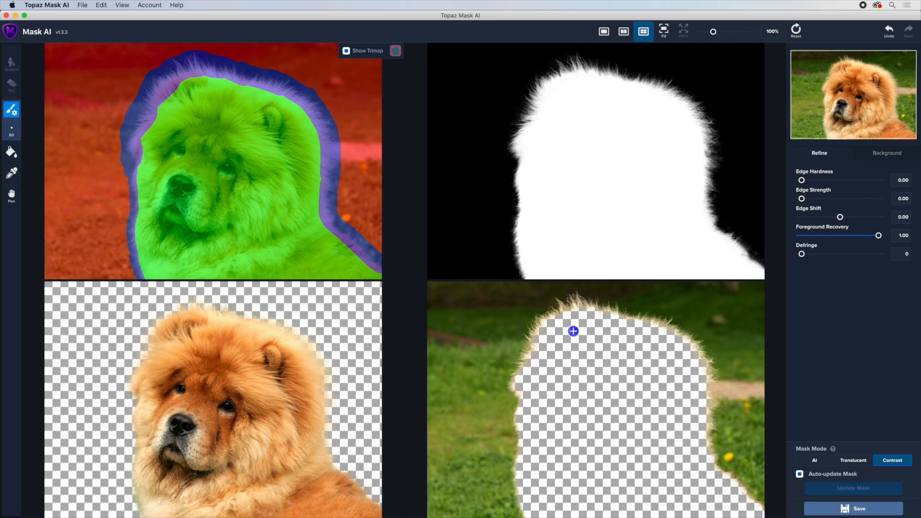
pyautogui.click(603, 32)
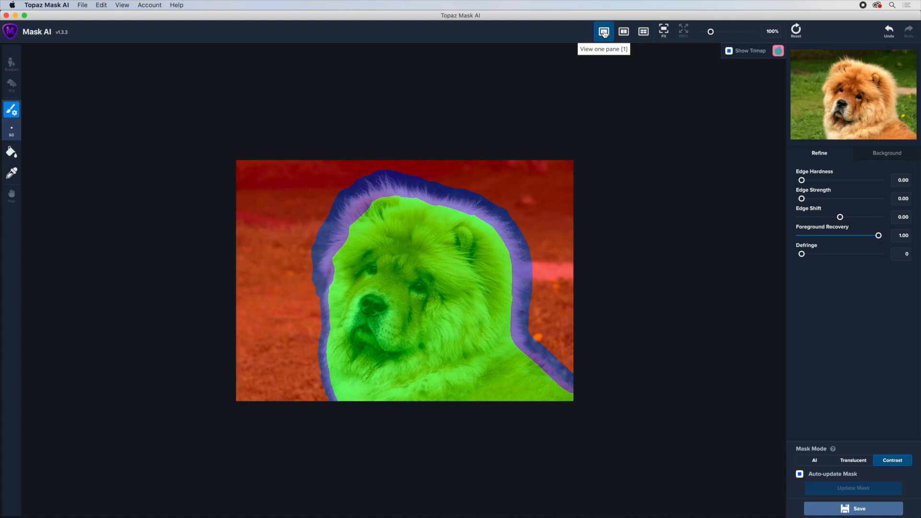
pyautogui.press('super+plus')
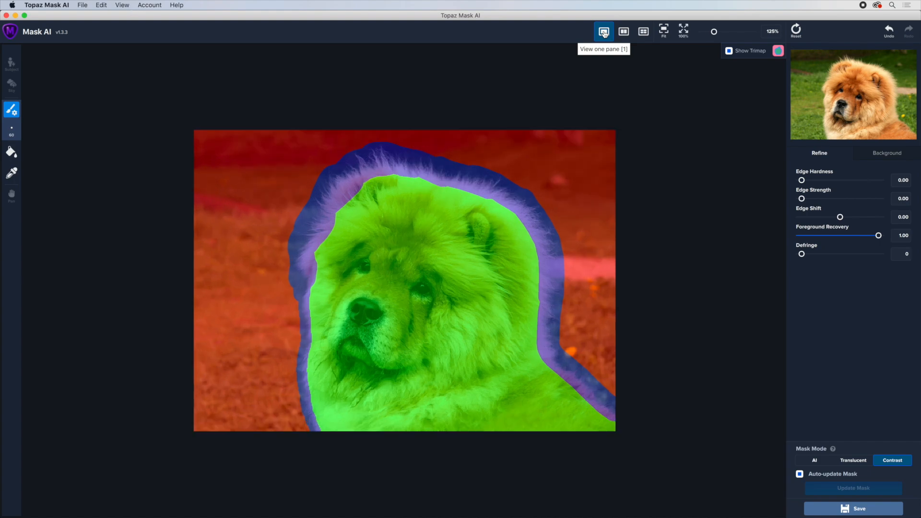
pyautogui.click(778, 50)
pyautogui.click(791, 75)
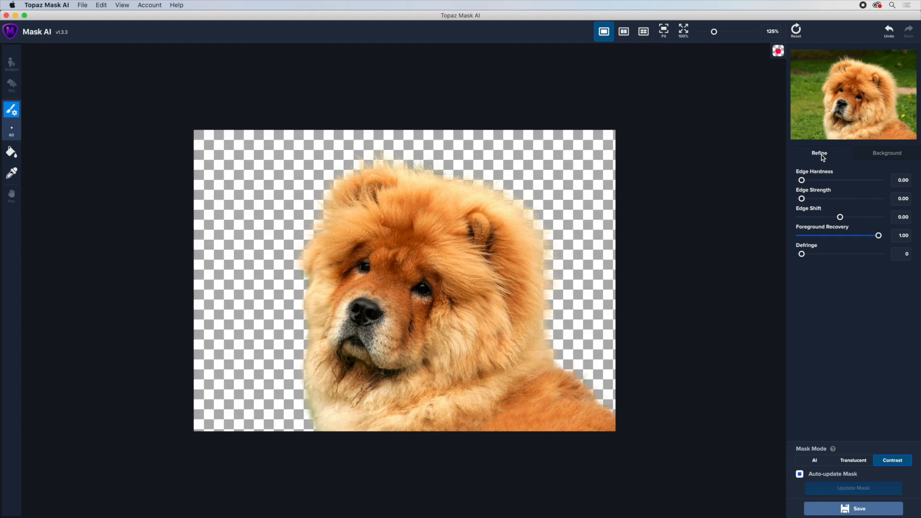
# - Display the dog as Mask, try Edge Hardness at 1.00 and test Edge Strength, returning both to 0.00
pyautogui.click(795, 31)
pyautogui.moveTo(796, 30)
pyautogui.press('super+equal')
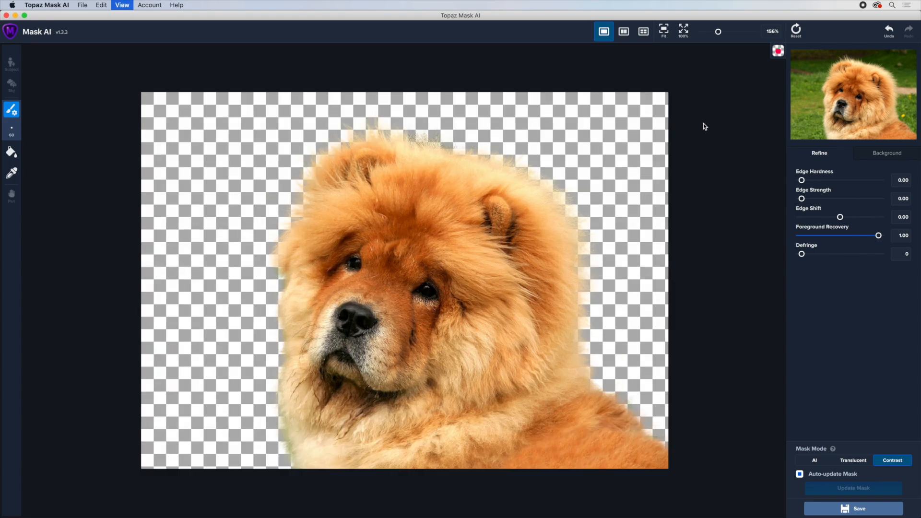
pyautogui.click(778, 52)
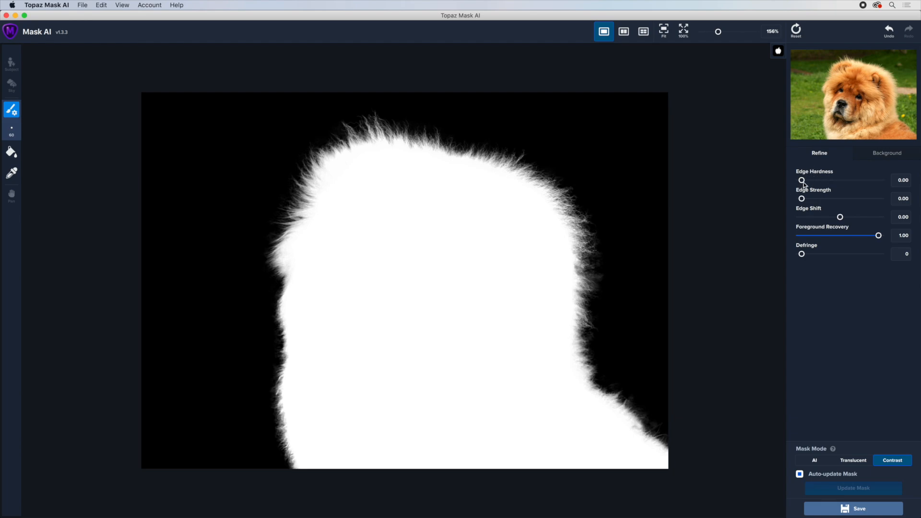
pyautogui.moveTo(802, 183)
pyautogui.mouseDown()
pyautogui.moveTo(884, 185)
pyautogui.moveTo(790, 183)
pyautogui.mouseUp()
pyautogui.moveTo(802, 182); pyautogui.dragTo(898, 181)
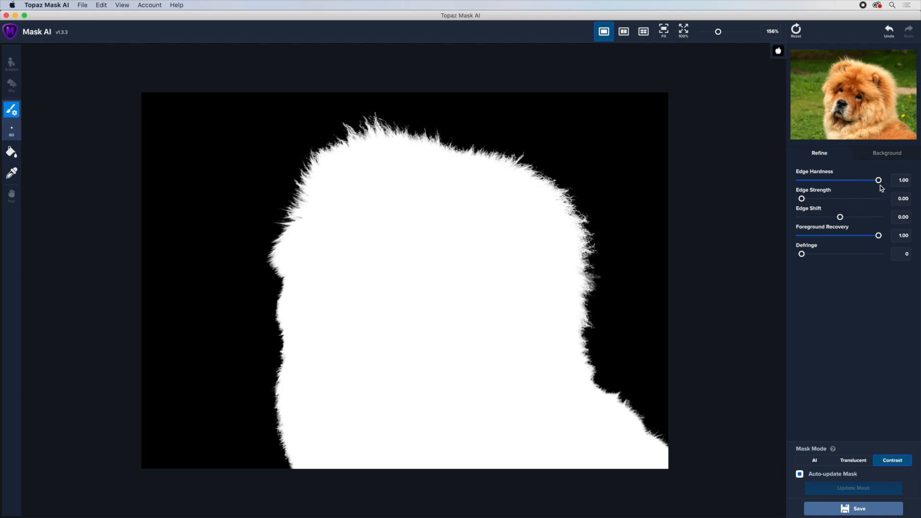
pyautogui.moveTo(878, 181); pyautogui.dragTo(794, 185)
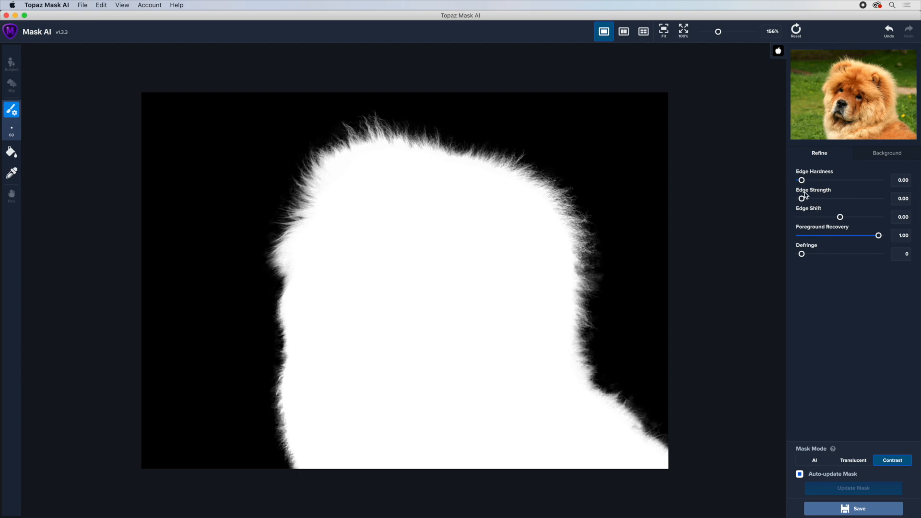
pyautogui.moveTo(802, 199)
pyautogui.mouseDown()
pyautogui.moveTo(875, 204)
pyautogui.moveTo(796, 202)
pyautogui.mouseUp()
# - Try Edge Shift at -1.00 and 1.00 while checking the Keep and Mask previews, and reset it to 0.00
pyautogui.click(778, 51)
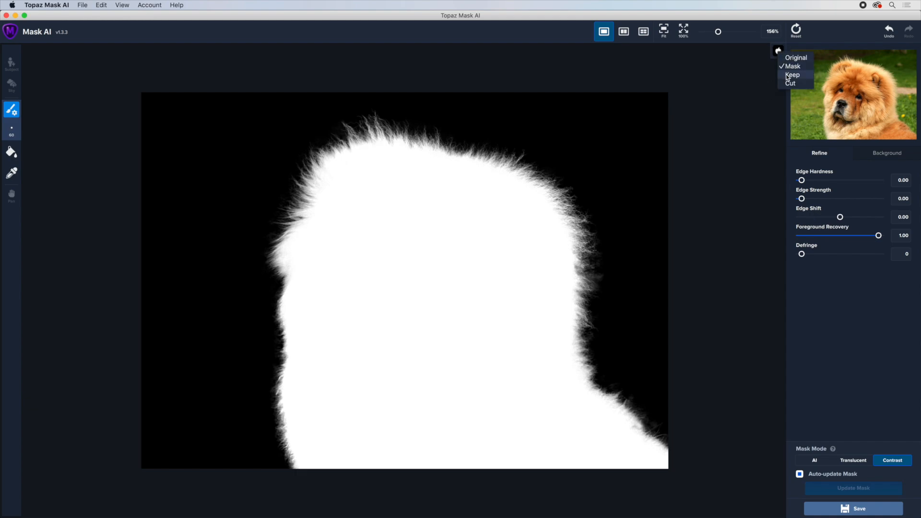
pyautogui.click(787, 74)
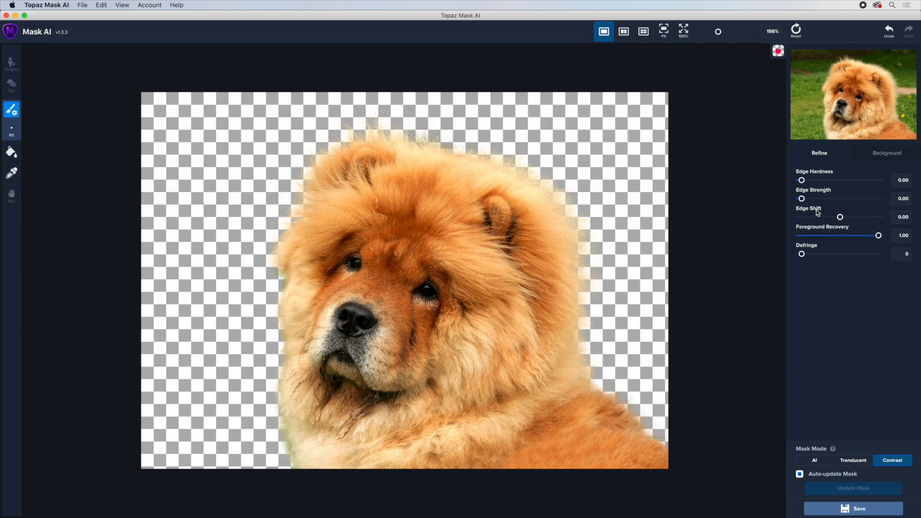
pyautogui.moveTo(839, 216); pyautogui.dragTo(782, 204)
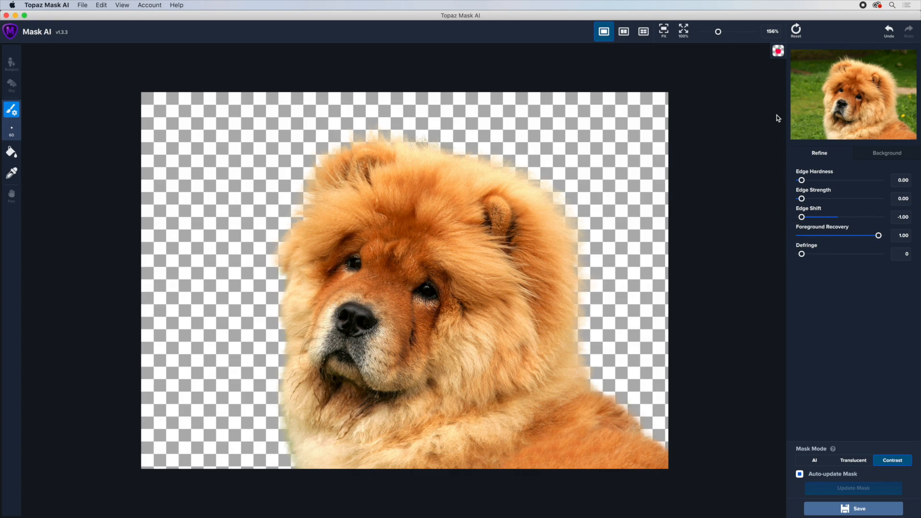
pyautogui.click(782, 51)
pyautogui.click(792, 64)
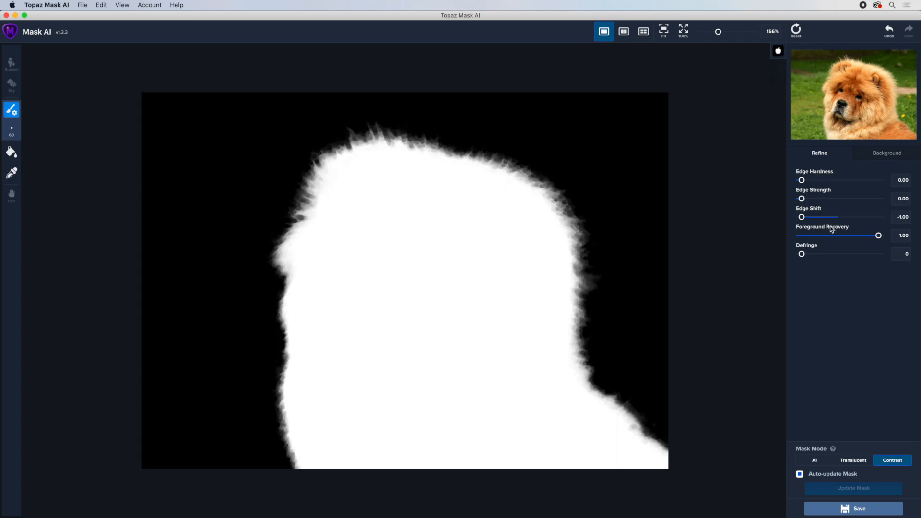
pyautogui.moveTo(802, 218); pyautogui.dragTo(885, 223)
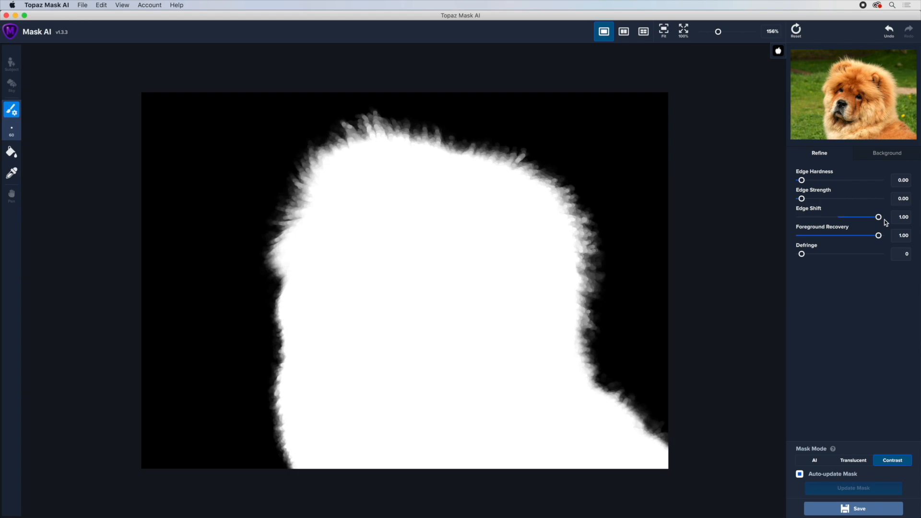
pyautogui.moveTo(880, 219); pyautogui.dragTo(832, 217)
pyautogui.doubleClick(817, 213)
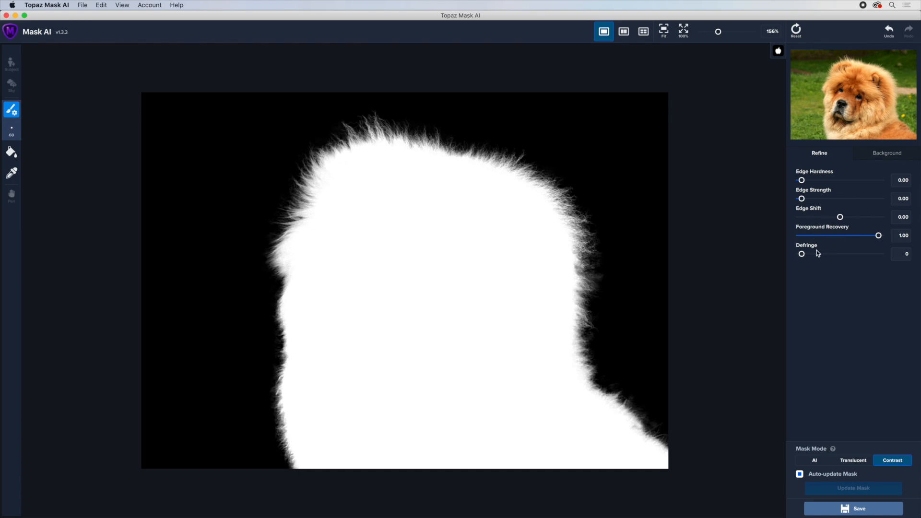
# - Display the dog as Keep and compare Foreground Recovery at 0.00 and 1.00 on the fur atop the head
pyautogui.click(778, 51)
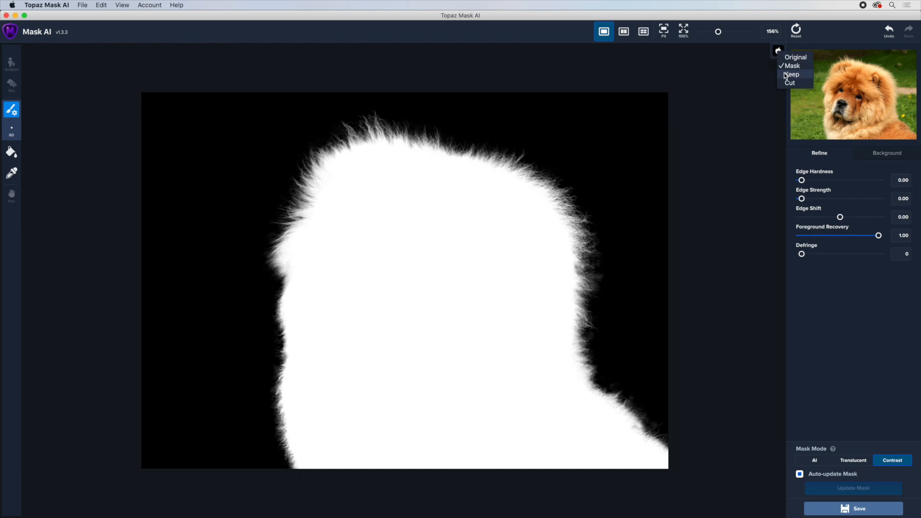
pyautogui.click(790, 75)
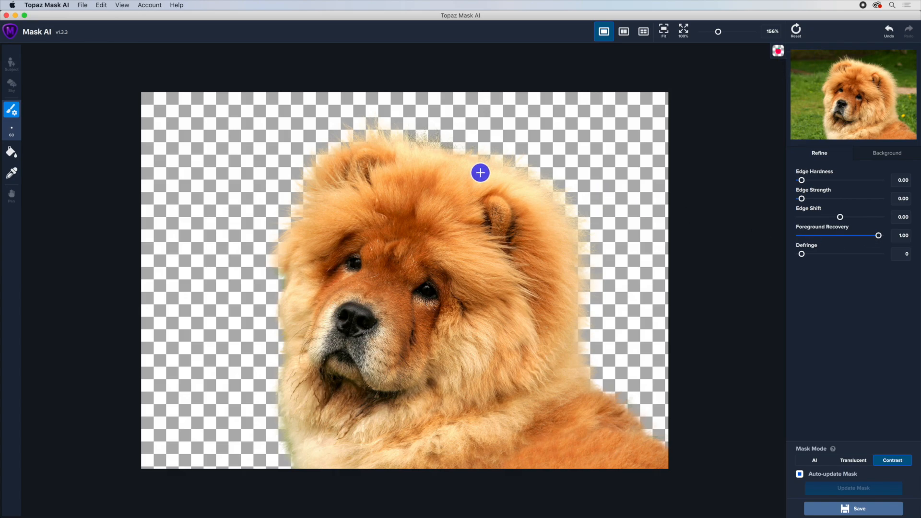
pyautogui.press('super+equal')
pyautogui.press('super+equal')
pyautogui.press('super+equal')
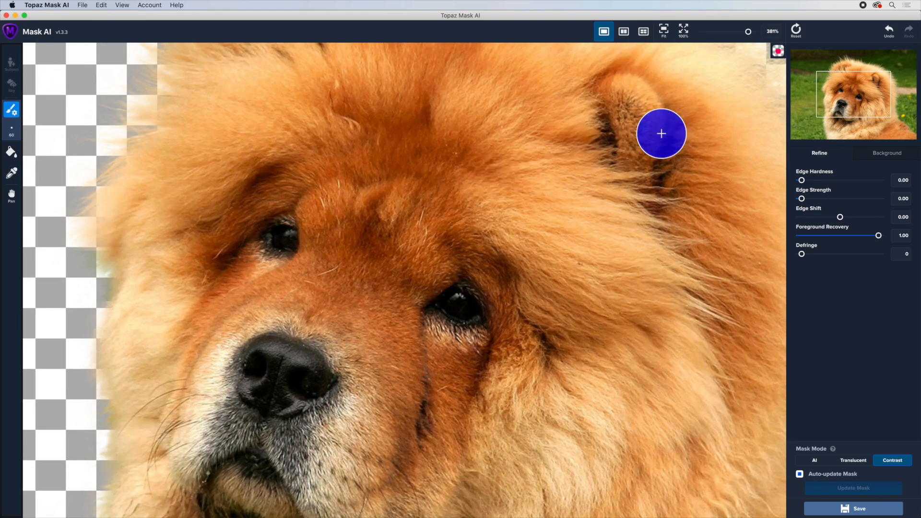
pyautogui.moveTo(839, 111); pyautogui.dragTo(823, 89)
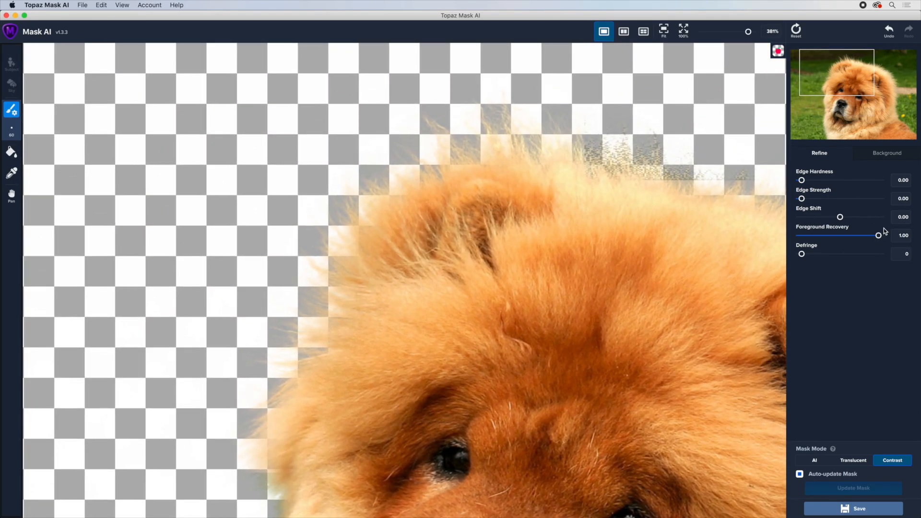
pyautogui.moveTo(879, 235); pyautogui.dragTo(792, 236)
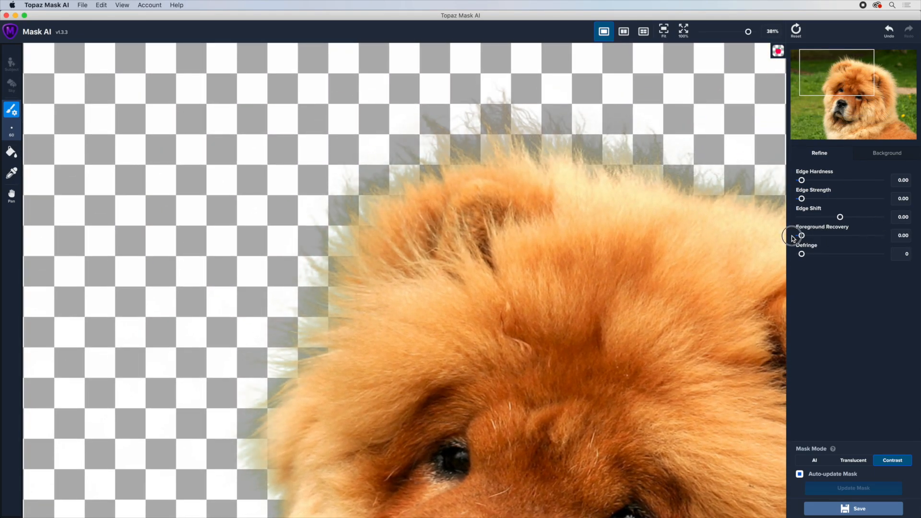
pyautogui.moveTo(846, 75); pyautogui.dragTo(853, 71)
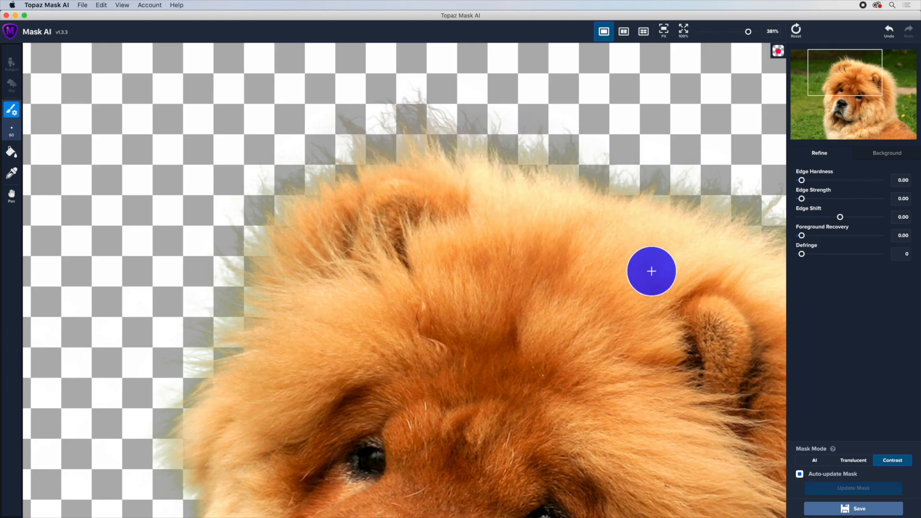
pyautogui.moveTo(800, 238); pyautogui.dragTo(884, 240)
# - Try Foreground Recovery at 0.00 along the face's left fur edge, restore it to 1.00 and test Defringe, keeping it at 0
pyautogui.moveTo(853, 89); pyautogui.dragTo(837, 96)
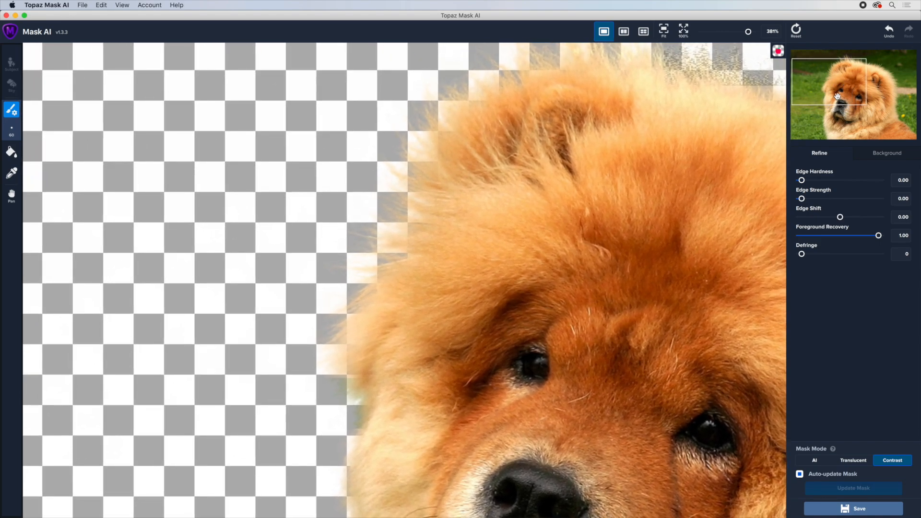
pyautogui.moveTo(877, 236); pyautogui.dragTo(798, 236)
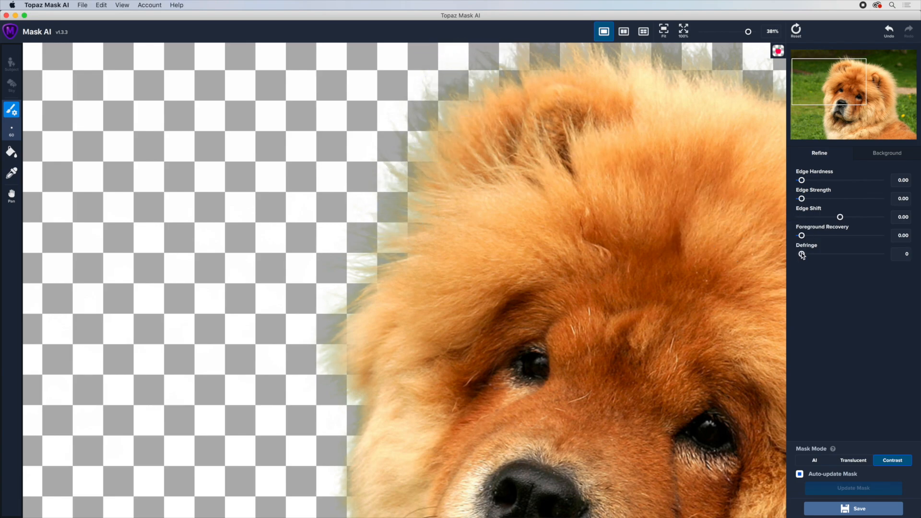
pyautogui.moveTo(802, 235); pyautogui.dragTo(889, 241)
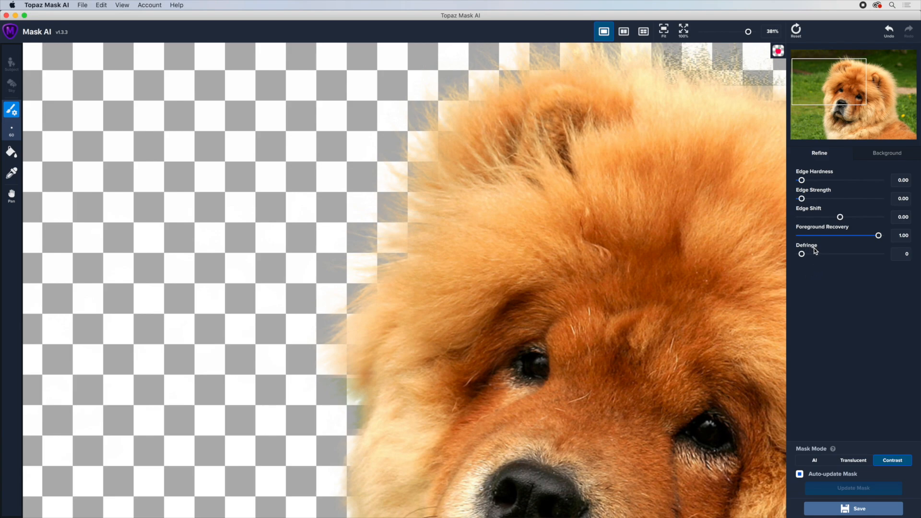
pyautogui.moveTo(806, 254)
pyautogui.mouseDown()
pyautogui.moveTo(850, 255)
pyautogui.moveTo(800, 254)
pyautogui.mouseUp()
pyautogui.moveTo(878, 236); pyautogui.dragTo(886, 237)
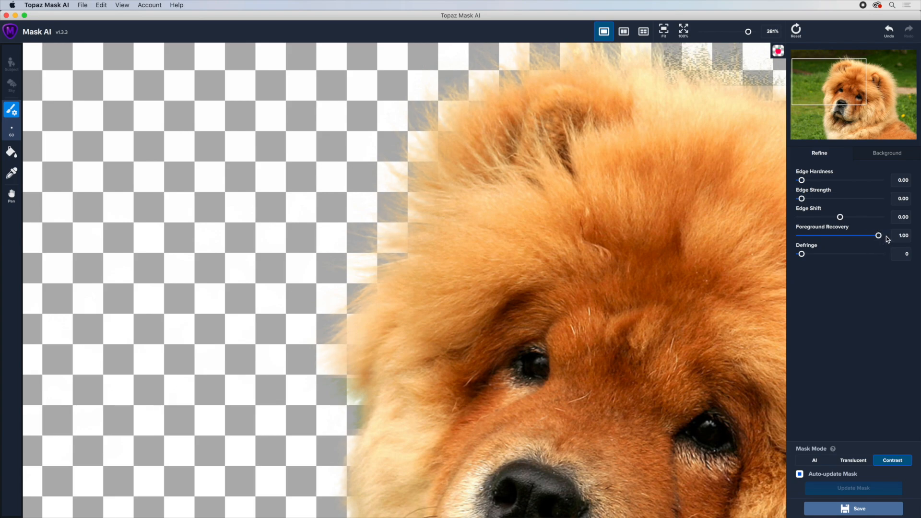
# - Fit the whole dog image in view and blur its background with a Strength of 15
pyautogui.click(883, 153)
pyautogui.click(664, 31)
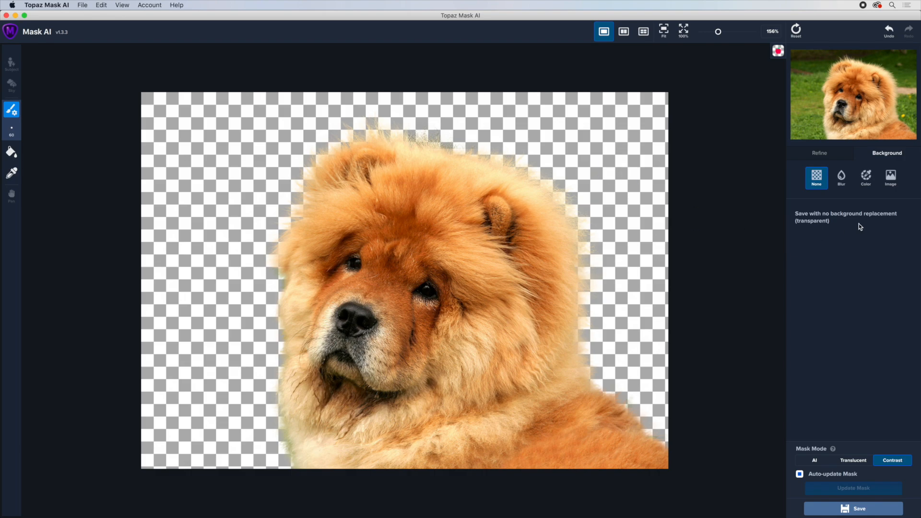
pyautogui.click(843, 180)
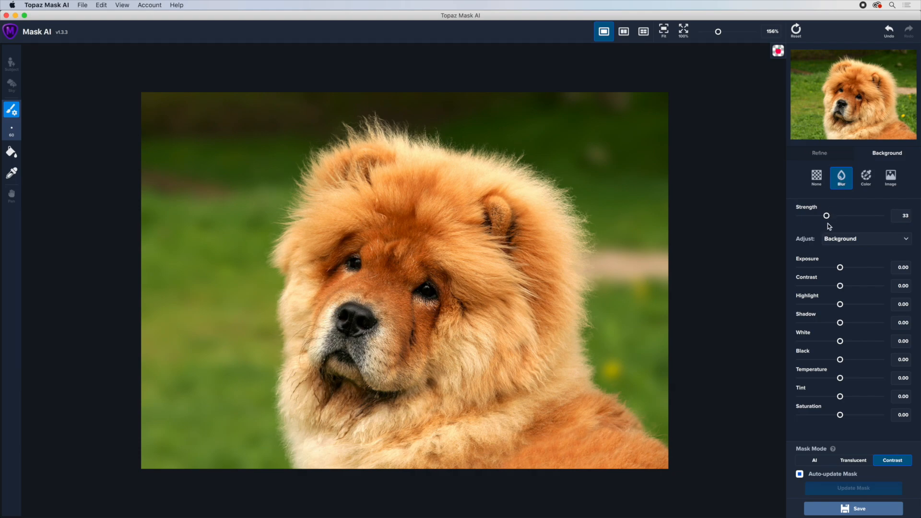
pyautogui.moveTo(826, 217)
pyautogui.mouseDown()
pyautogui.moveTo(783, 219)
pyautogui.moveTo(814, 220)
pyautogui.mouseUp()
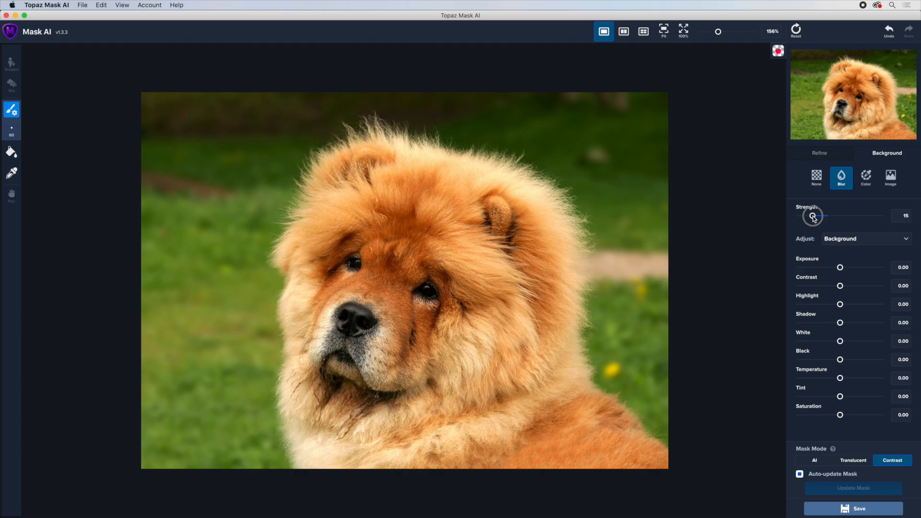
# - Replace the dog's background with a solid colour, trying bright yellow and settling on light cyan blue
pyautogui.click(873, 181)
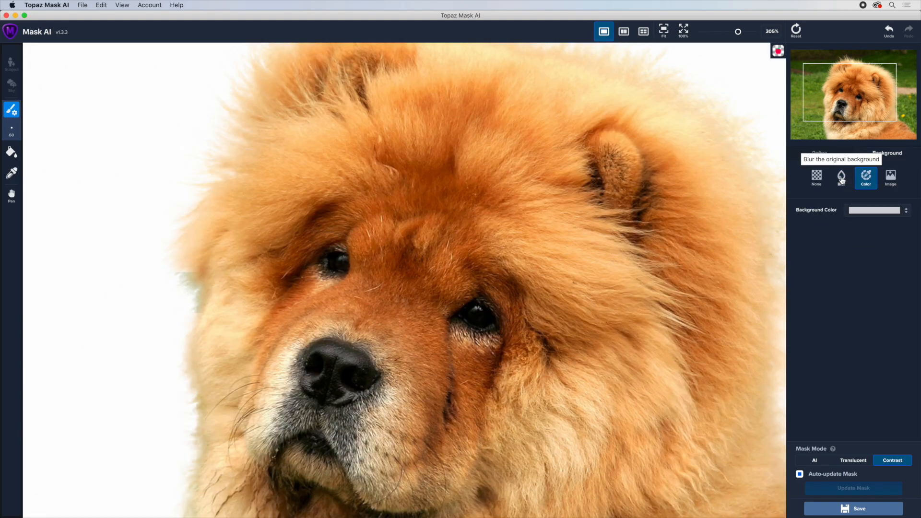
pyautogui.click(873, 211)
pyautogui.moveTo(836, 311); pyautogui.dragTo(848, 280)
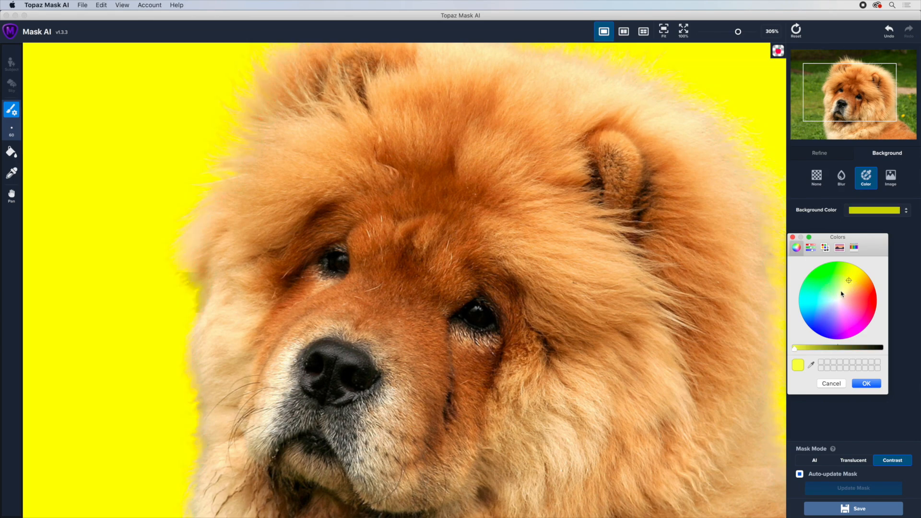
pyautogui.click(821, 306)
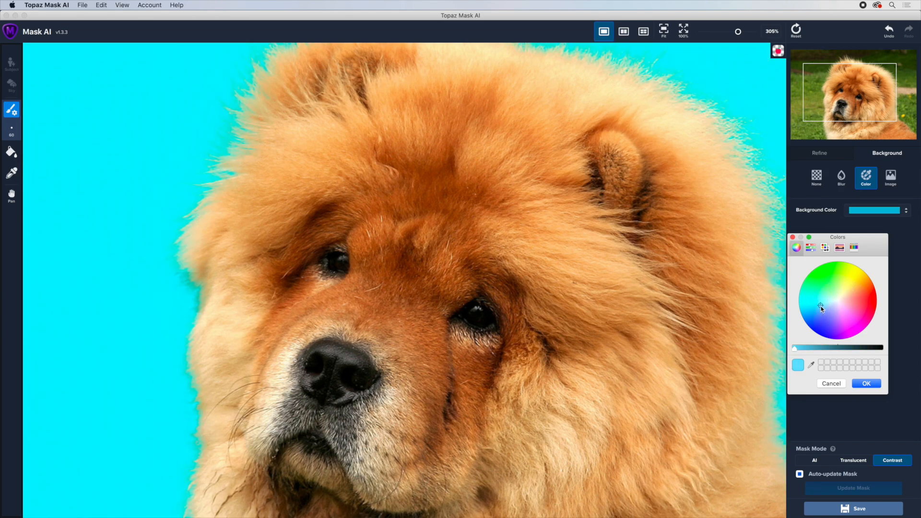
pyautogui.click(866, 384)
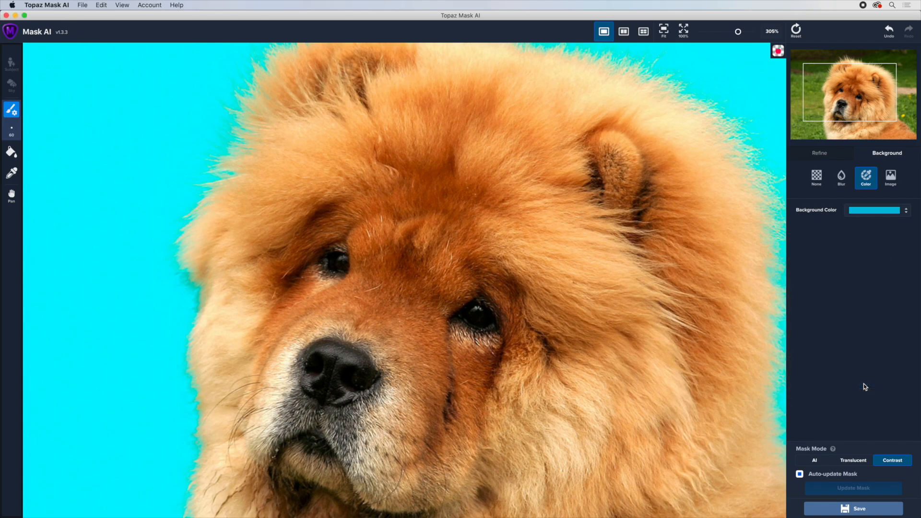
# - Fit the whole dog image in view and load Flowers.jpg as its replacement background image
pyautogui.click(890, 178)
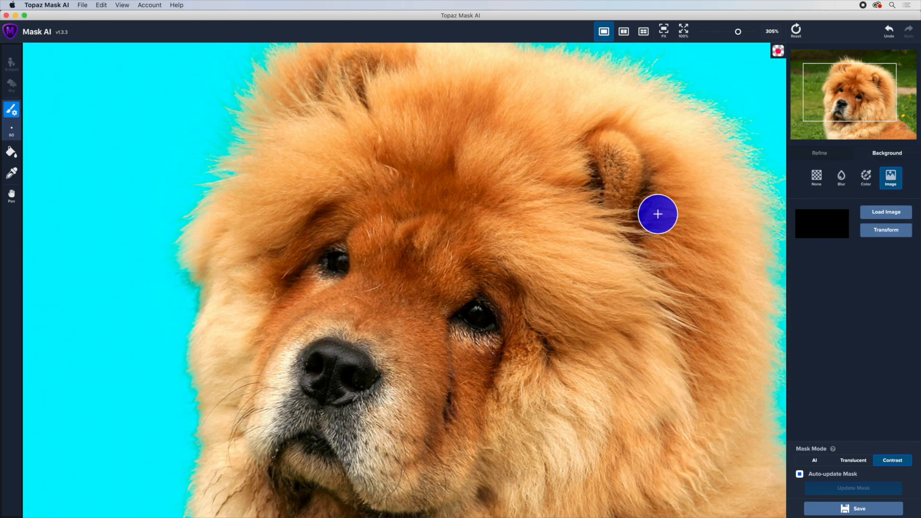
pyautogui.press('super+0')
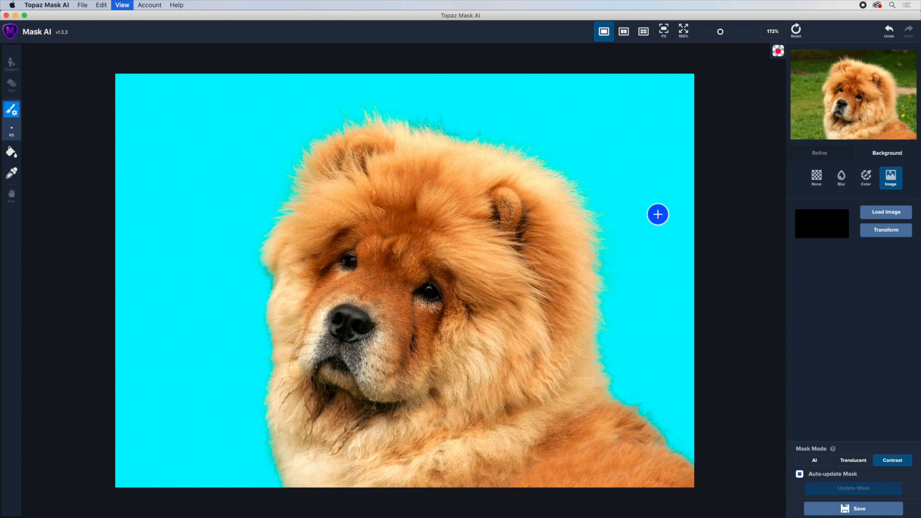
pyautogui.click(878, 214)
pyautogui.click(384, 202)
pyautogui.doubleClick(384, 201)
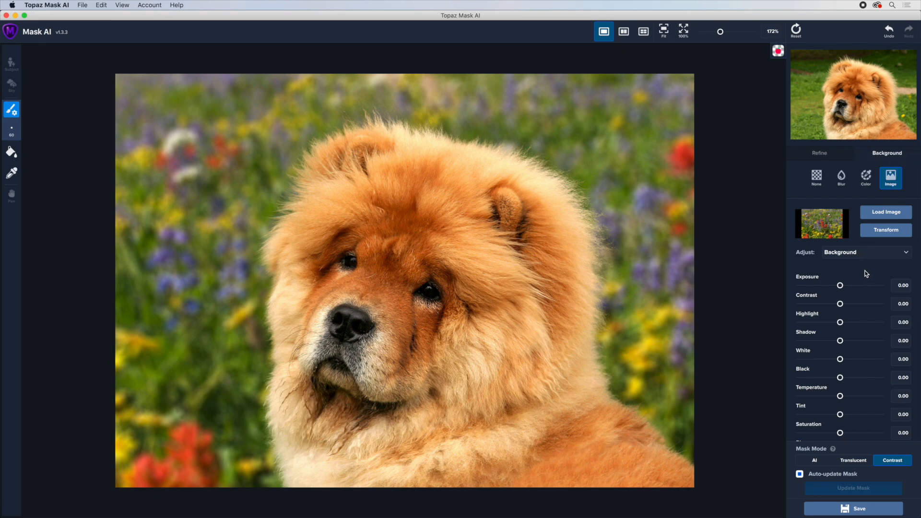
# - Transform the flower background, enlarging it beyond the picture frame and shifting it slightly behind the dog
pyautogui.click(878, 231)
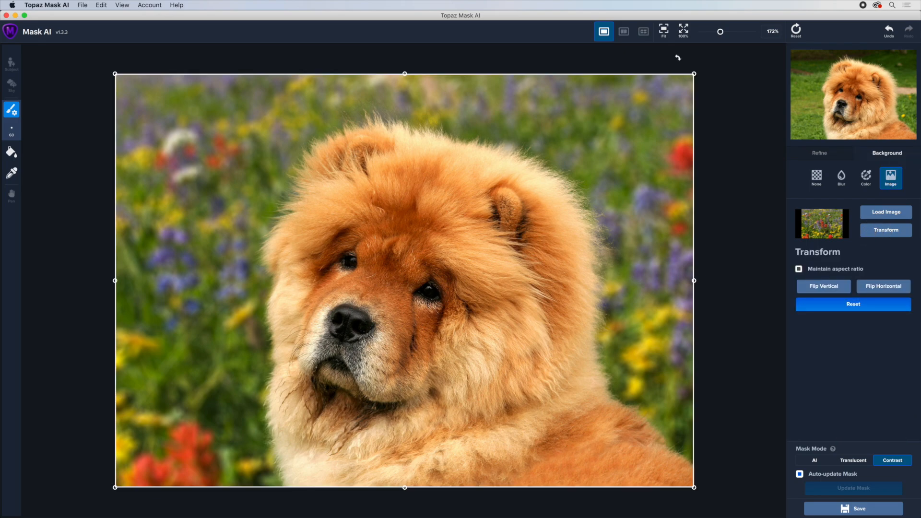
pyautogui.moveTo(694, 74); pyautogui.dragTo(725, 70)
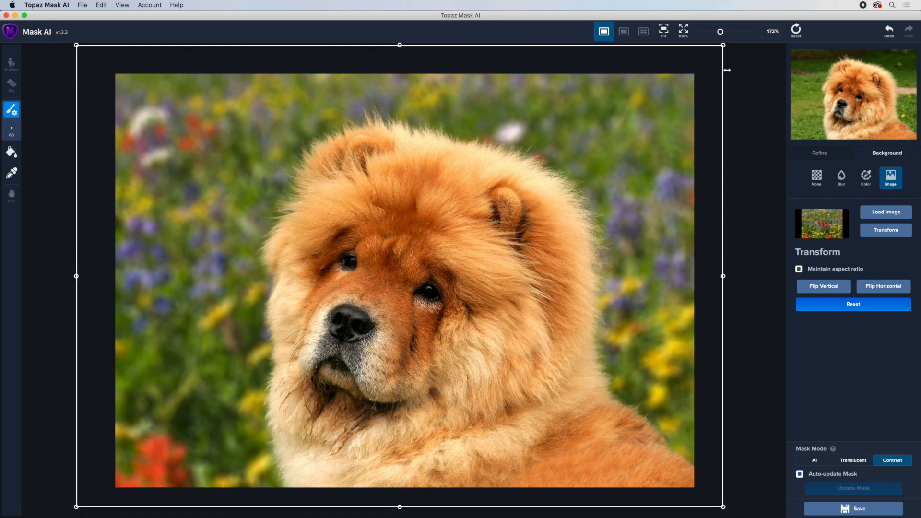
pyautogui.moveTo(593, 182); pyautogui.dragTo(598, 180)
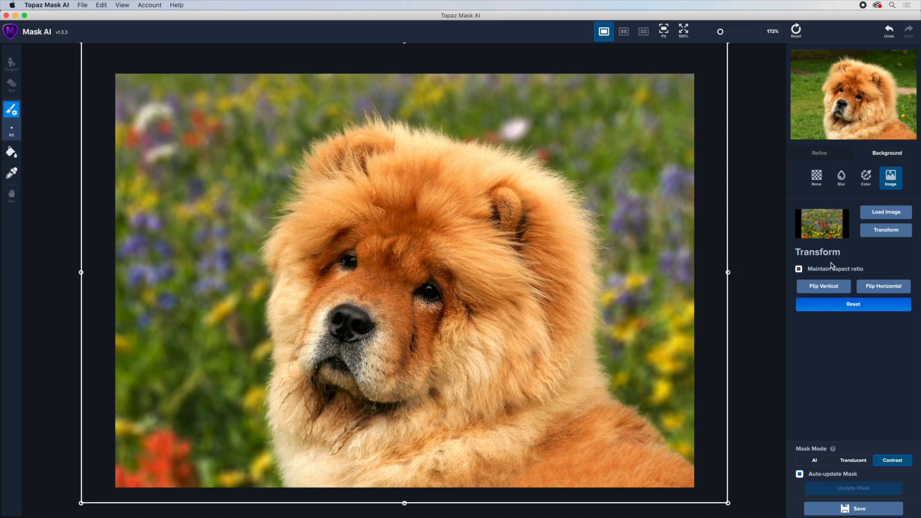
# - Try flipping the flower background horizontally and vertically, and flip it back to its original orientation
pyautogui.click(877, 287)
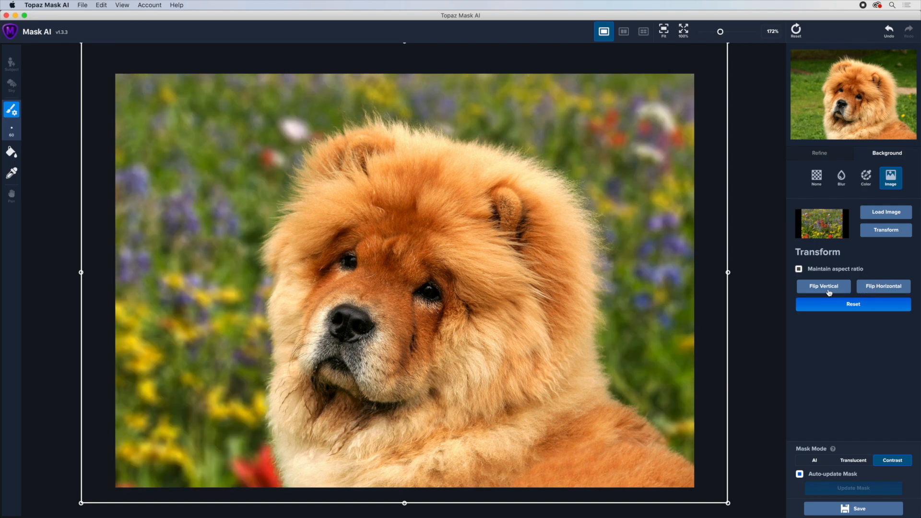
pyautogui.click(828, 287)
pyautogui.click(829, 288)
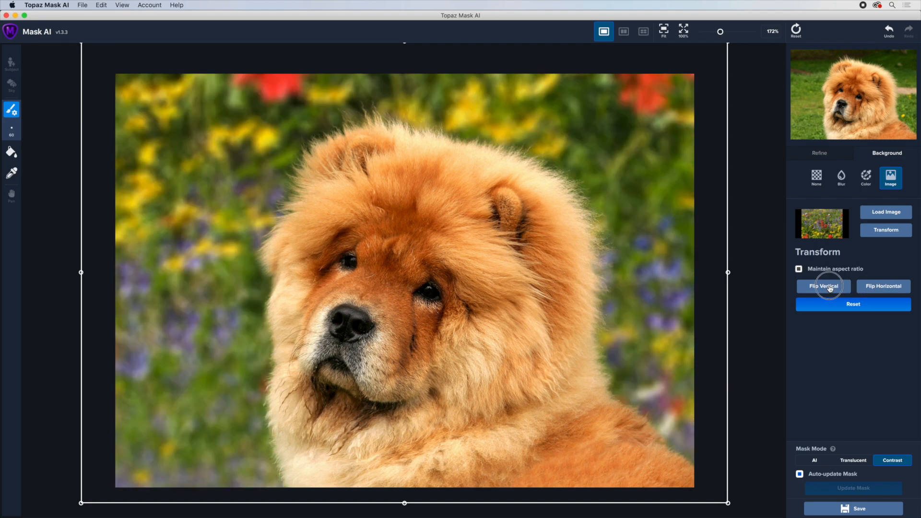
pyautogui.click(897, 290)
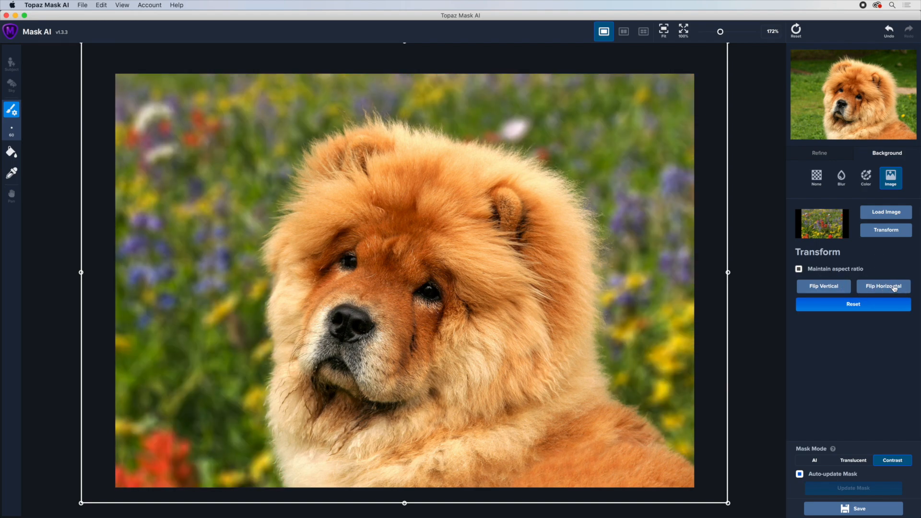
# - Finish the background transform and switch the preview from the trimap to the dog composited over the flowers
pyautogui.click(882, 233)
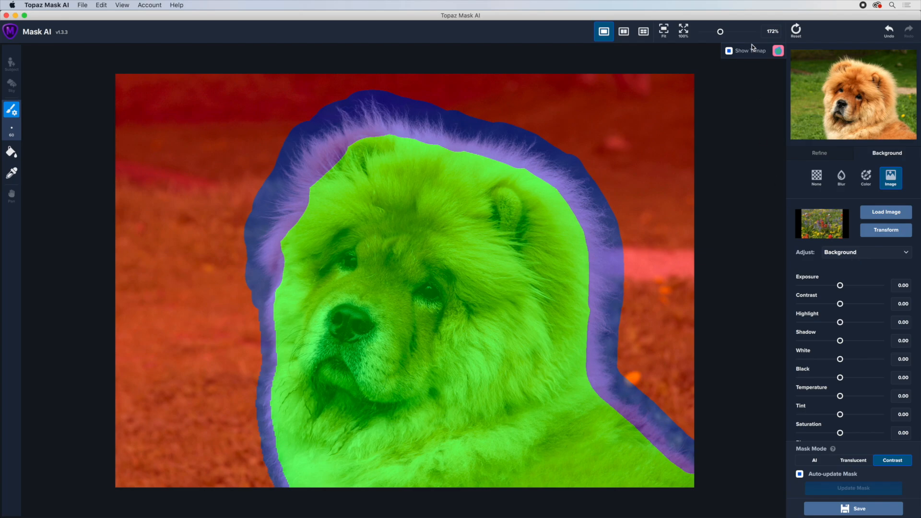
pyautogui.click(778, 51)
pyautogui.click(787, 75)
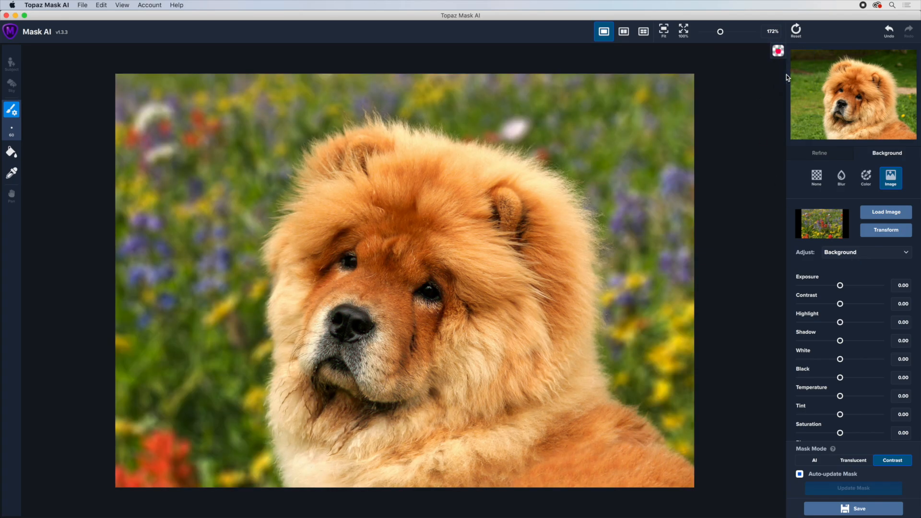
# - Keep Background as the adjustment target and reduce the flower background's Saturation to -0.36
pyautogui.click(841, 252)
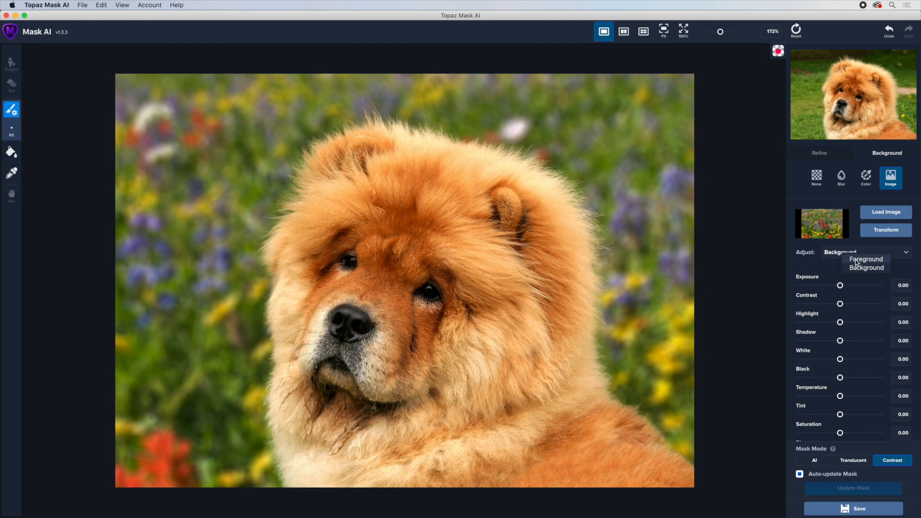
pyautogui.click(856, 263)
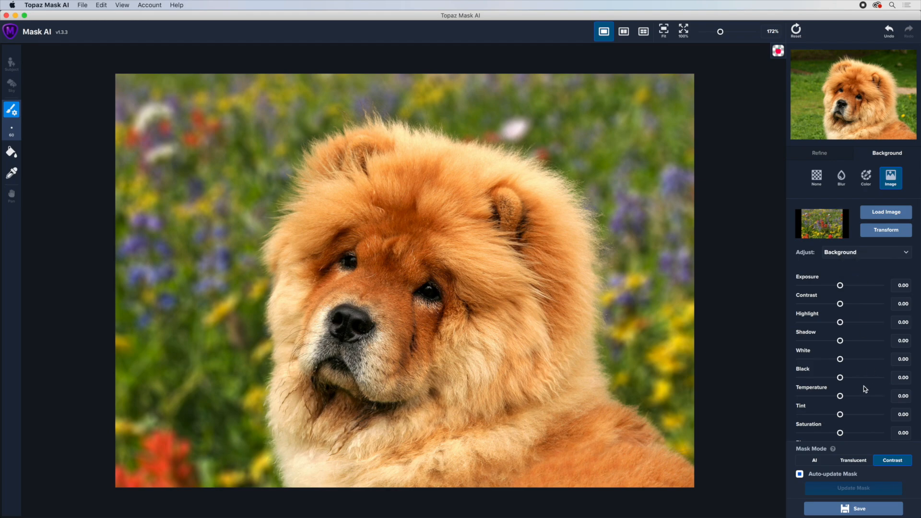
pyautogui.moveTo(840, 433)
pyautogui.mouseDown()
pyautogui.moveTo(799, 432)
pyautogui.moveTo(826, 433)
pyautogui.mouseUp()
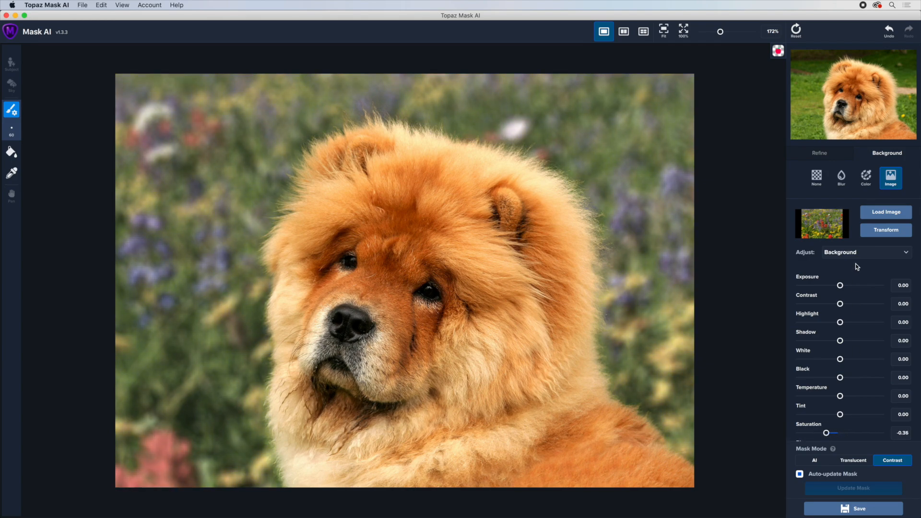
# - Switch the adjustments to Foreground and darken the dog slightly with an Exposure of -0.04
pyautogui.click(856, 255)
pyautogui.click(869, 260)
pyautogui.moveTo(841, 286)
pyautogui.mouseDown()
pyautogui.moveTo(849, 288)
pyautogui.moveTo(839, 289)
pyautogui.mouseUp()
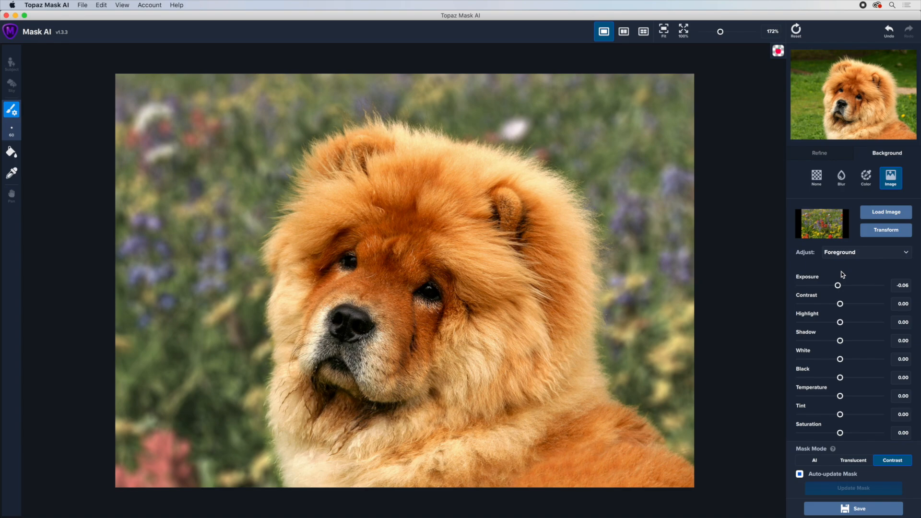
pyautogui.moveTo(837, 285); pyautogui.dragTo(839, 286)
# - Open the save options and examine the file formats and the Composite and Alpha Only output types
pyautogui.click(848, 510)
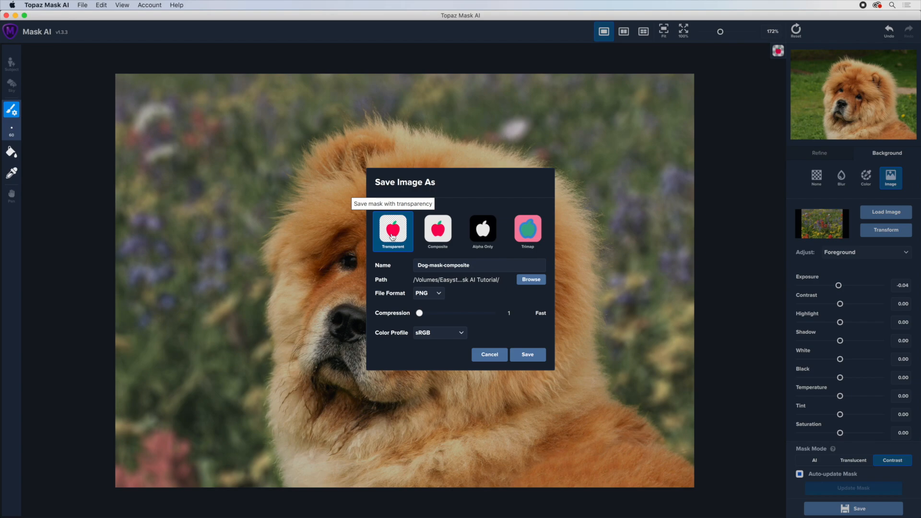
pyautogui.click(438, 294)
pyautogui.click(482, 298)
pyautogui.click(440, 233)
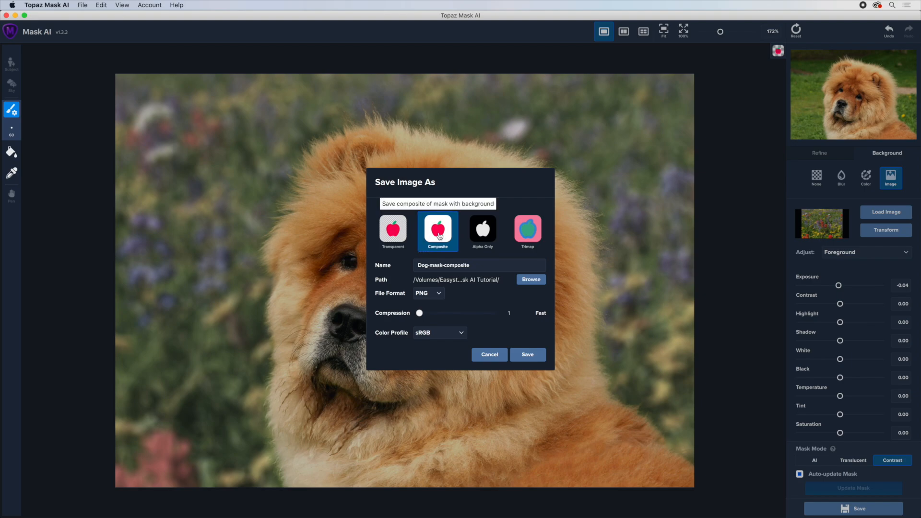
pyautogui.click(483, 237)
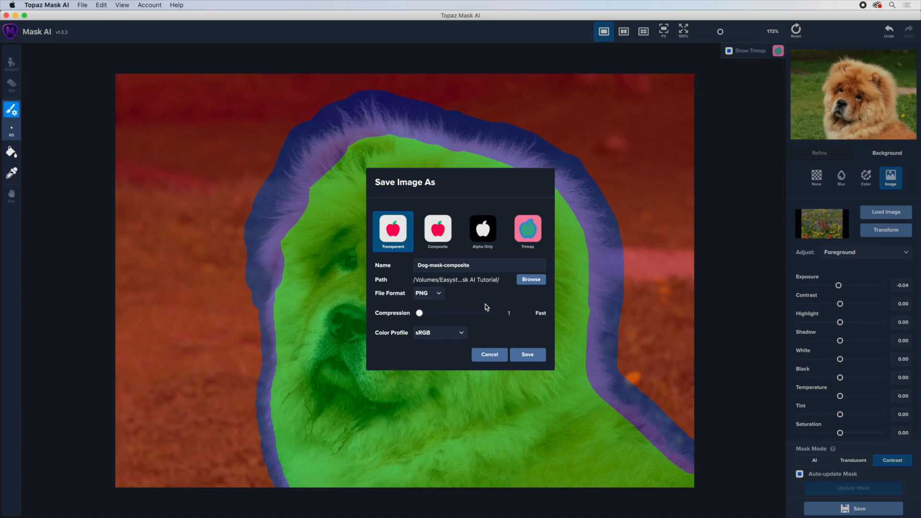
# - Save the image as a Composite PNG named Dog-mask-composite to the Desktop
pyautogui.click(441, 234)
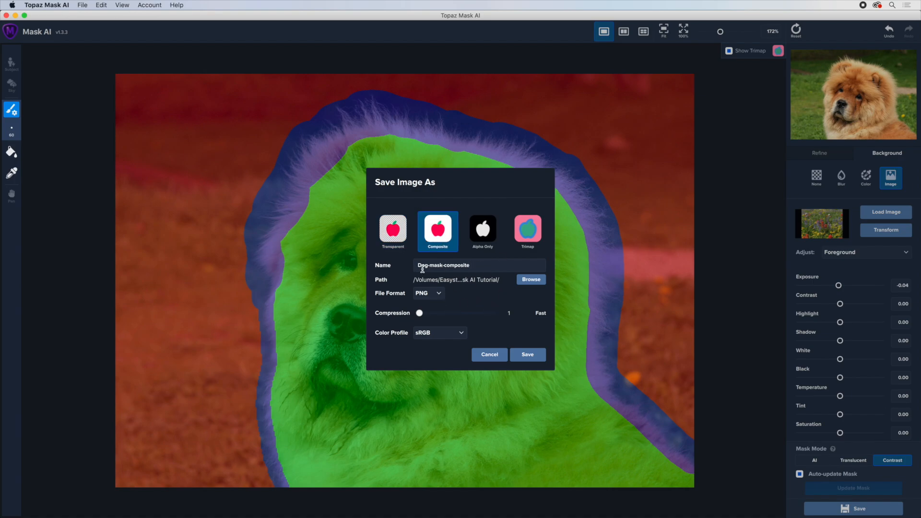
pyautogui.click(531, 279)
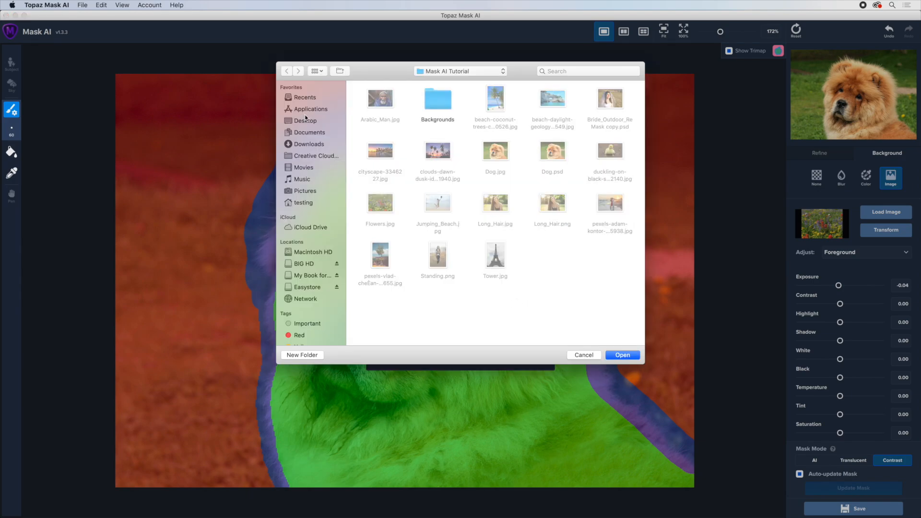
pyautogui.click(290, 123)
pyautogui.click(622, 355)
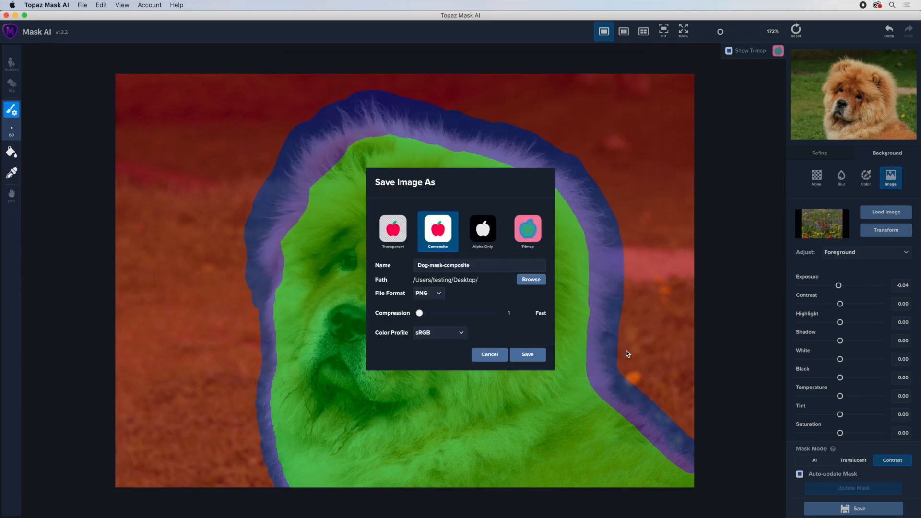
pyautogui.click(528, 355)
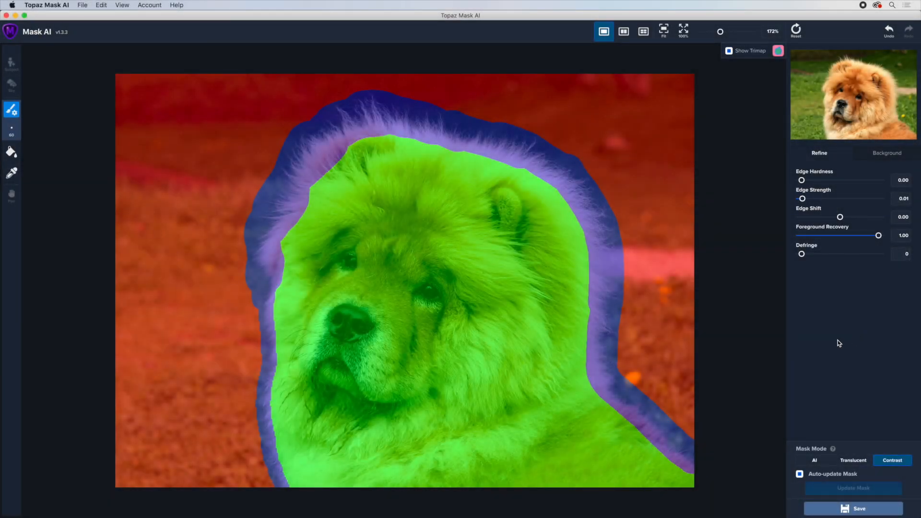
# - Open the application's Preferences and go to the advanced processing preferences
pyautogui.click(48, 5)
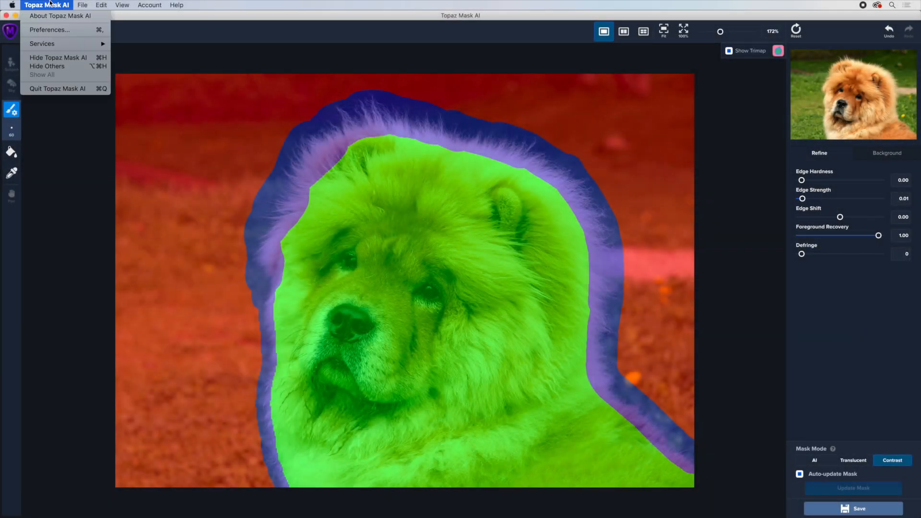
pyautogui.click(50, 30)
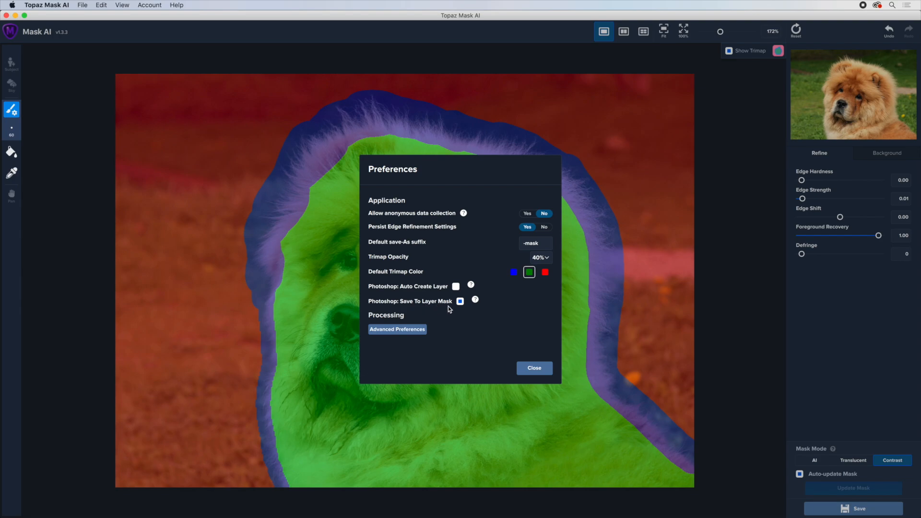
pyautogui.click(403, 331)
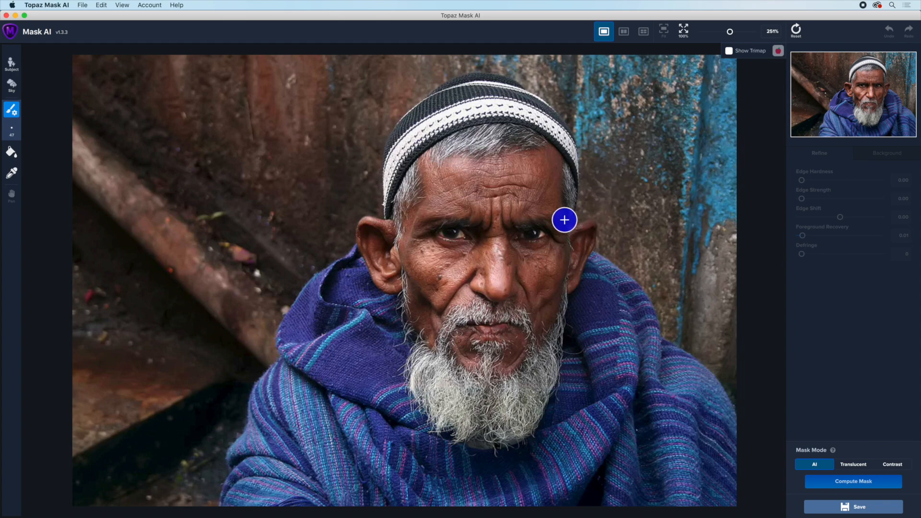
# - Auto-detect the man in the portrait as the subject, show the trimap and compute the mask in AI mode
pyautogui.click(11, 66)
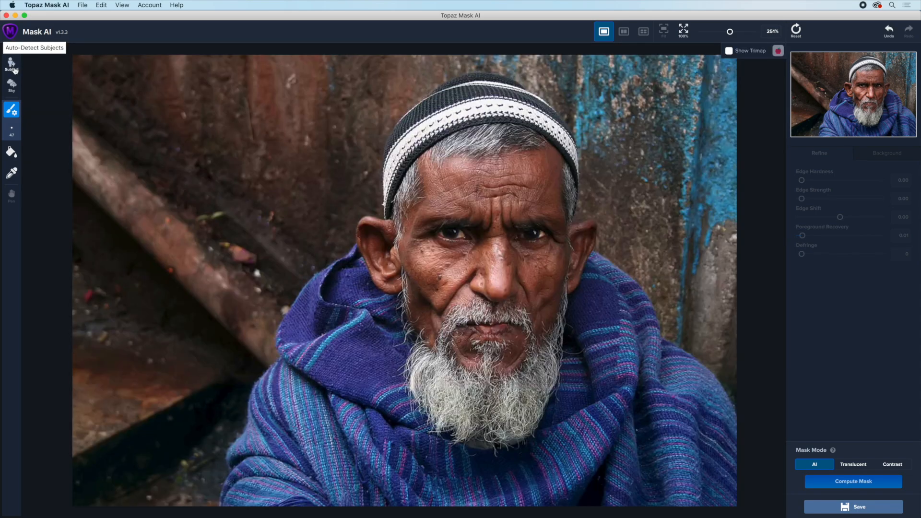
pyautogui.click(722, 55)
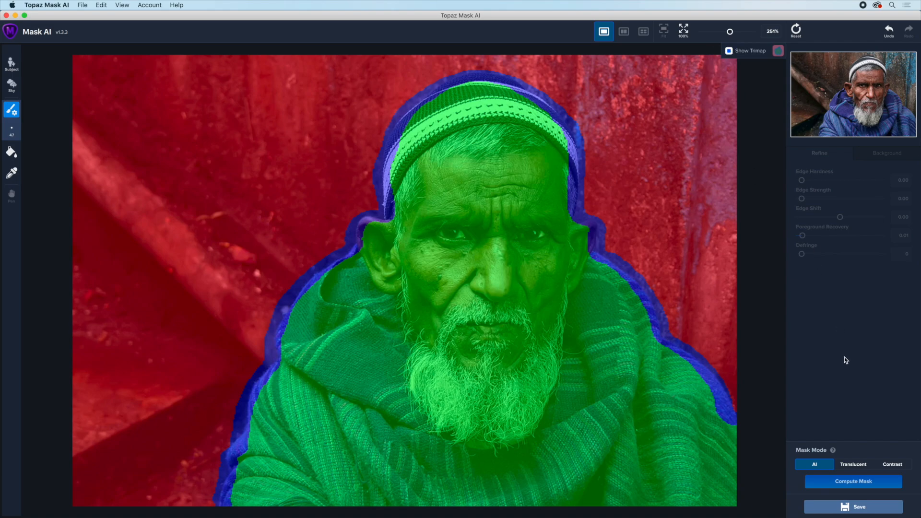
pyautogui.click(853, 481)
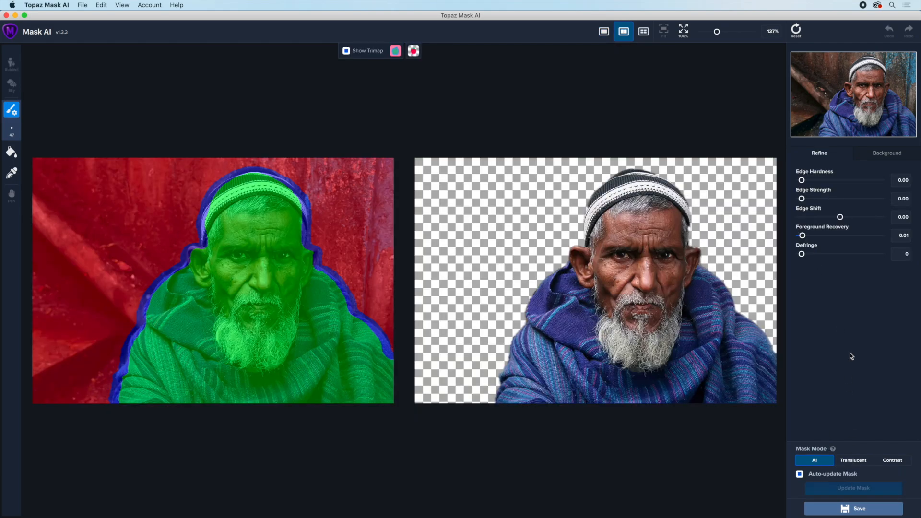
# - Blur the portrait's background at strength 16 and paint over the man's forehead with the keep brush
pyautogui.click(604, 32)
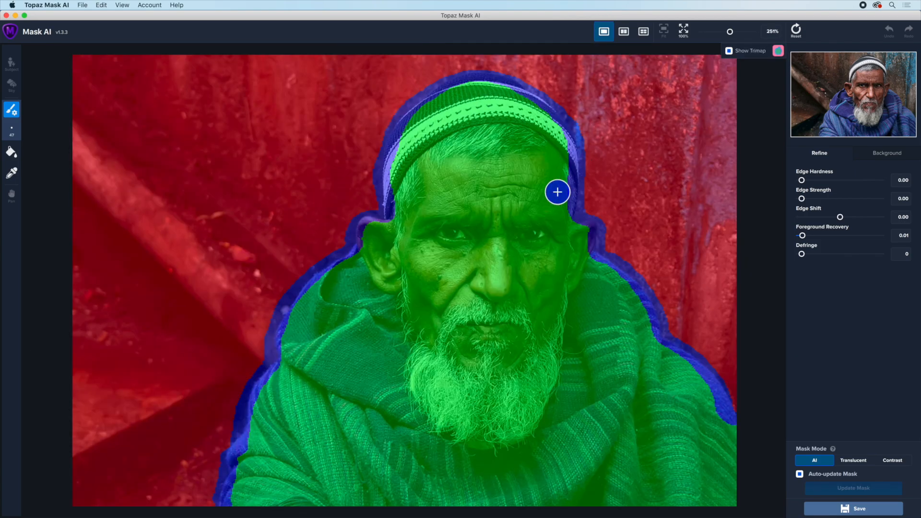
pyautogui.press('1')
pyautogui.press('1')
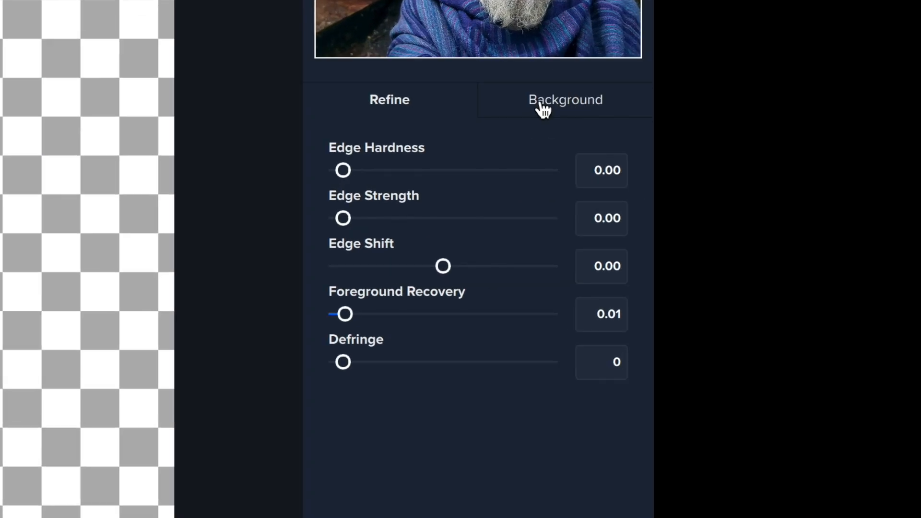
pyautogui.click(542, 108)
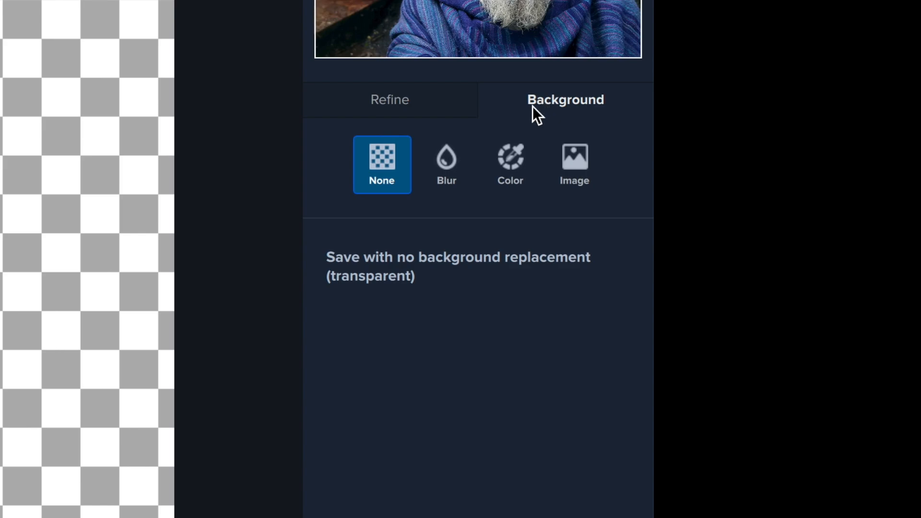
pyautogui.click(446, 163)
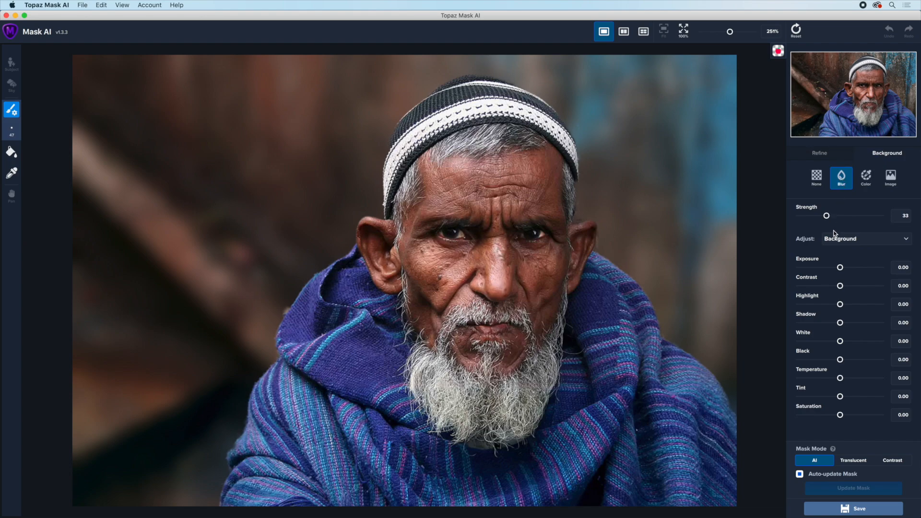
pyautogui.moveTo(826, 215); pyautogui.dragTo(813, 220)
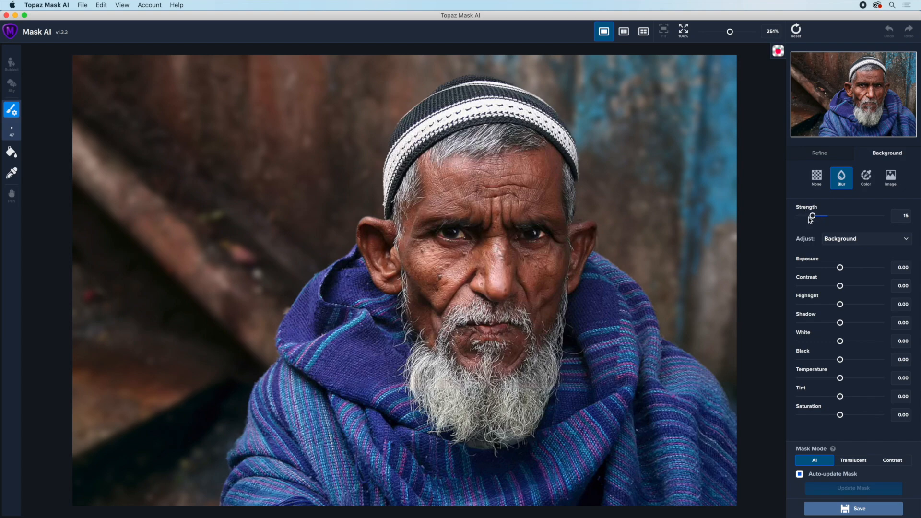
pyautogui.moveTo(560, 207); pyautogui.dragTo(554, 176)
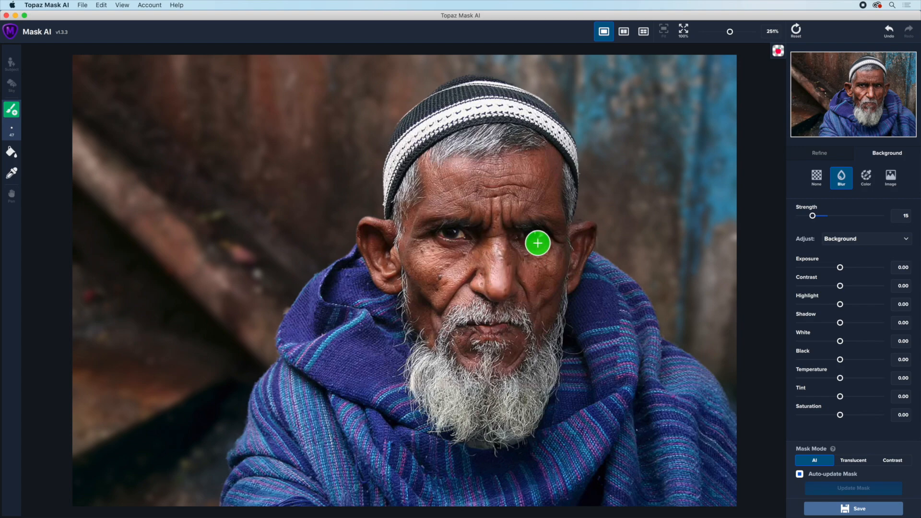
pyautogui.click(813, 216)
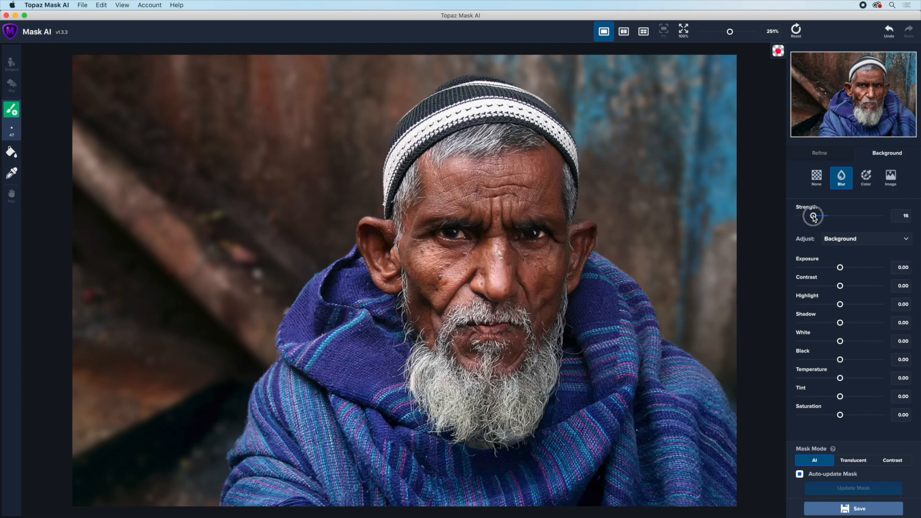
# - Try fully desaturating the blurred background to -1.00, and reset its saturation
pyautogui.click(844, 240)
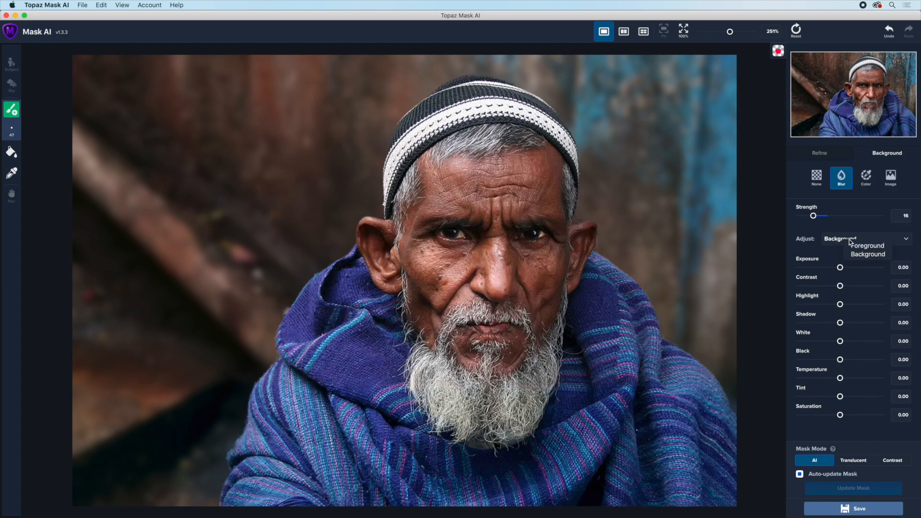
pyautogui.click(846, 254)
pyautogui.moveTo(840, 415); pyautogui.dragTo(800, 416)
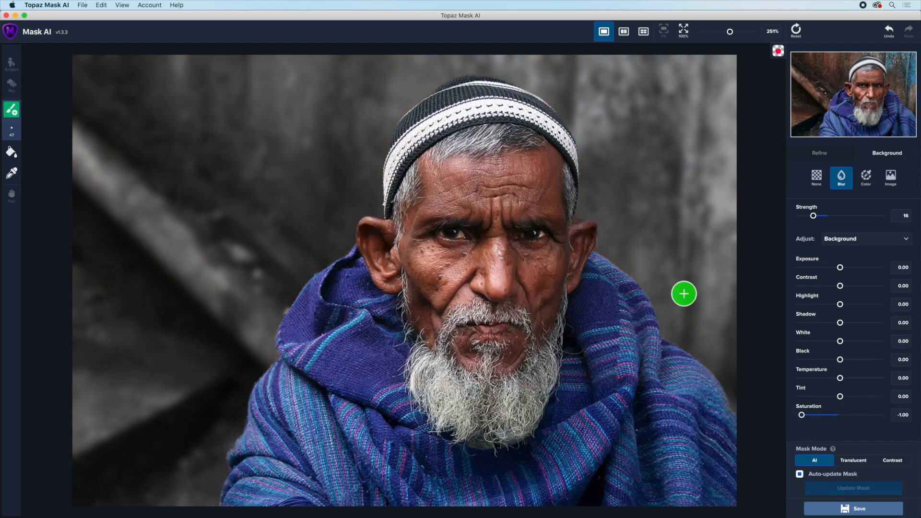
pyautogui.doubleClick(813, 409)
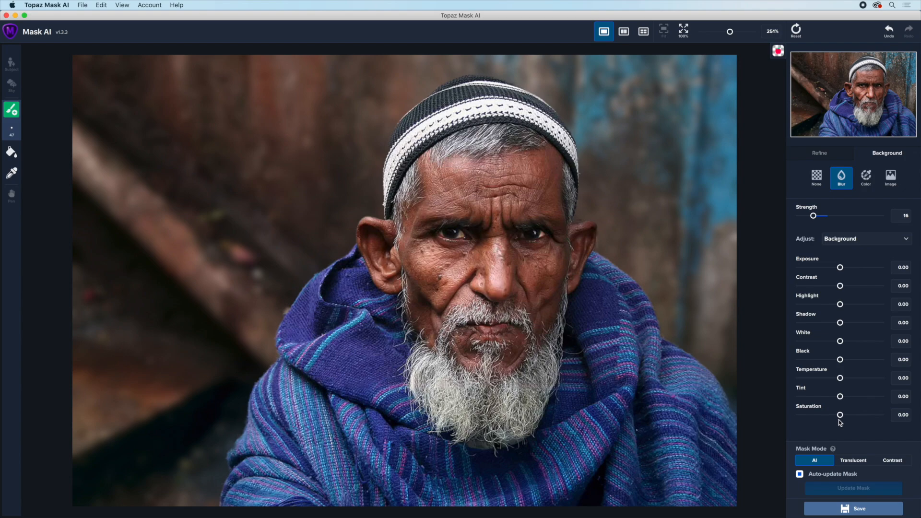
# - Reduce the portrait's background blur strength to 14
pyautogui.click(814, 217)
pyautogui.moveTo(814, 217); pyautogui.dragTo(812, 219)
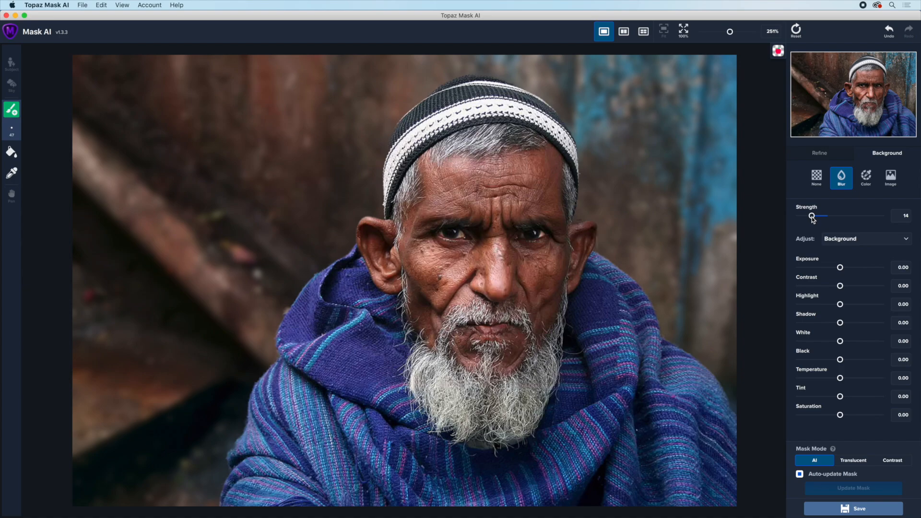
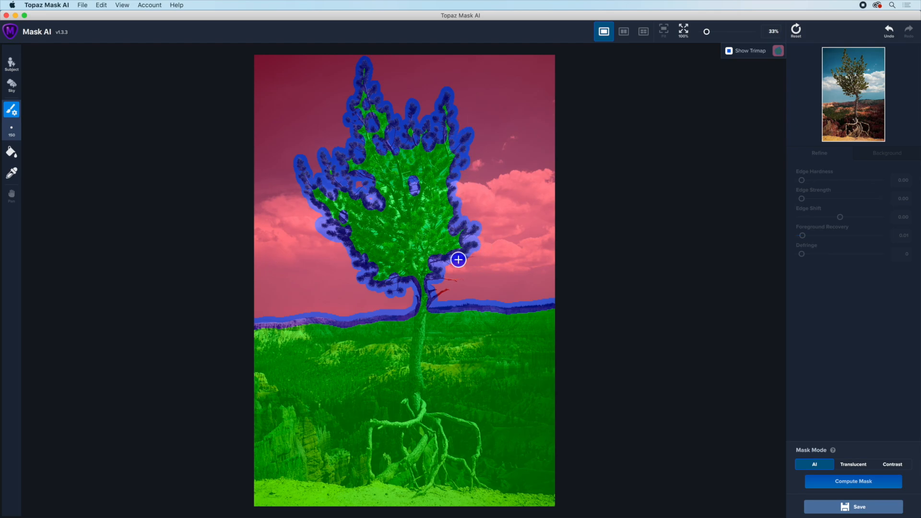
# - Mark the bare branches beside the trunk and the tree's foliage as compute area, and compute the mask in AI mode
pyautogui.moveTo(453, 266)
pyautogui.mouseDown()
pyautogui.moveTo(442, 278)
pyautogui.moveTo(460, 279)
pyautogui.moveTo(438, 298)
pyautogui.moveTo(445, 293)
pyautogui.moveTo(420, 276)
pyautogui.mouseUp()
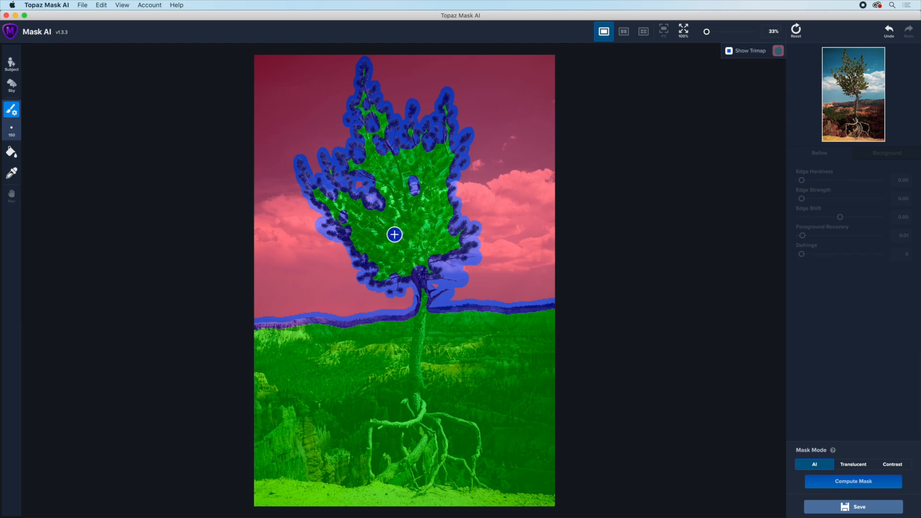
pyautogui.press('f')
pyautogui.click(395, 234)
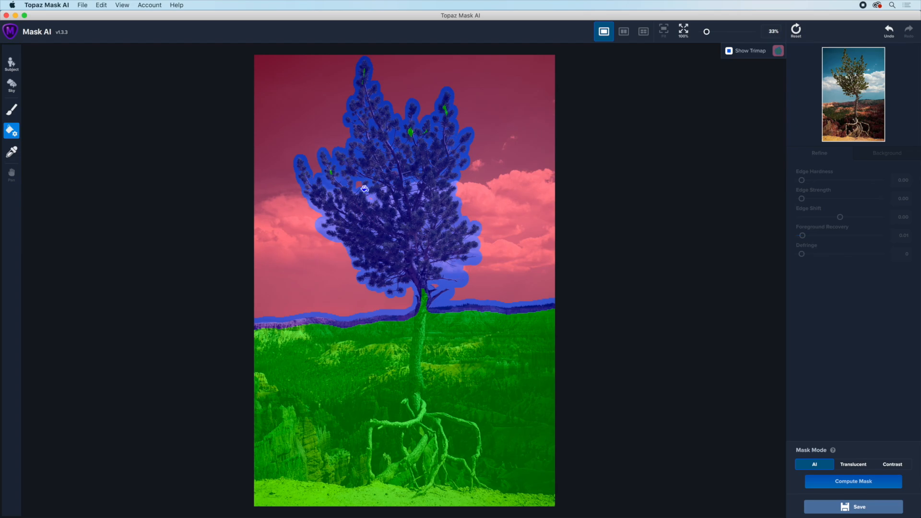
pyautogui.press('b')
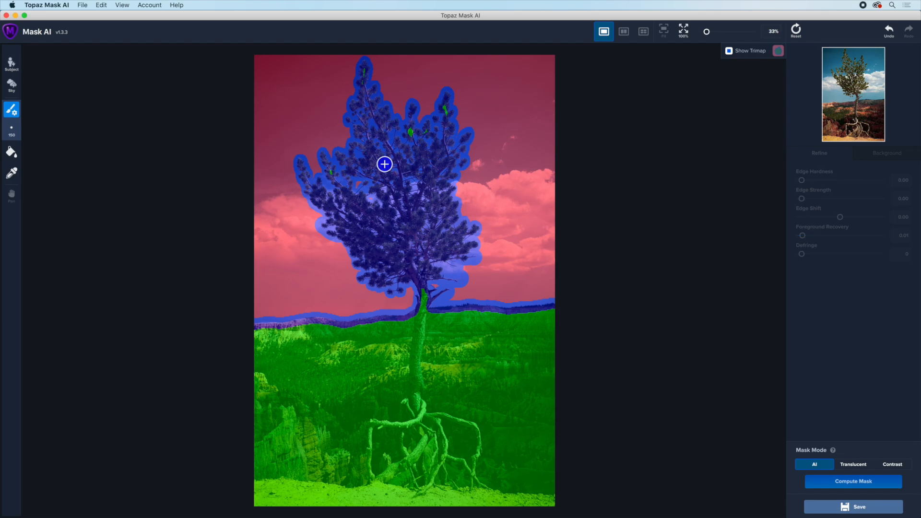
pyautogui.click(843, 483)
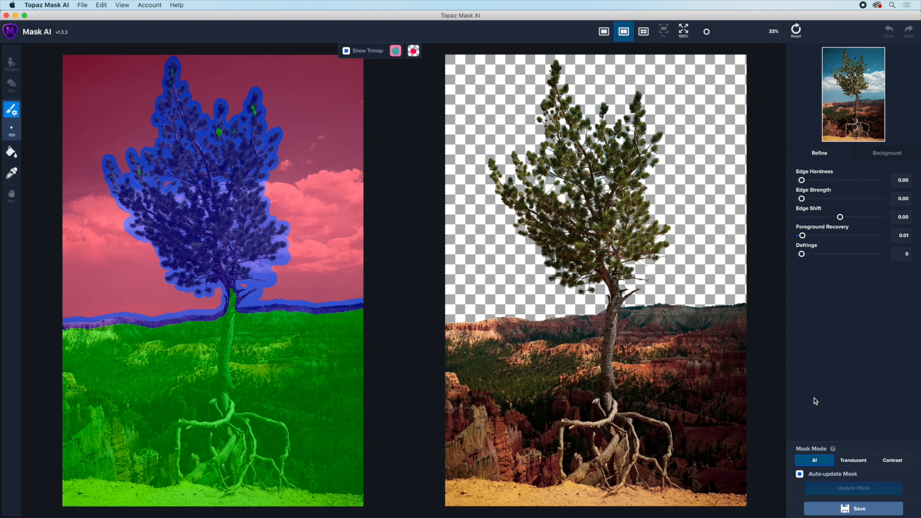
# - Examine the tree's black-and-white mask, return the result to Keep, and view the cutout alone in single view
pyautogui.click(413, 51)
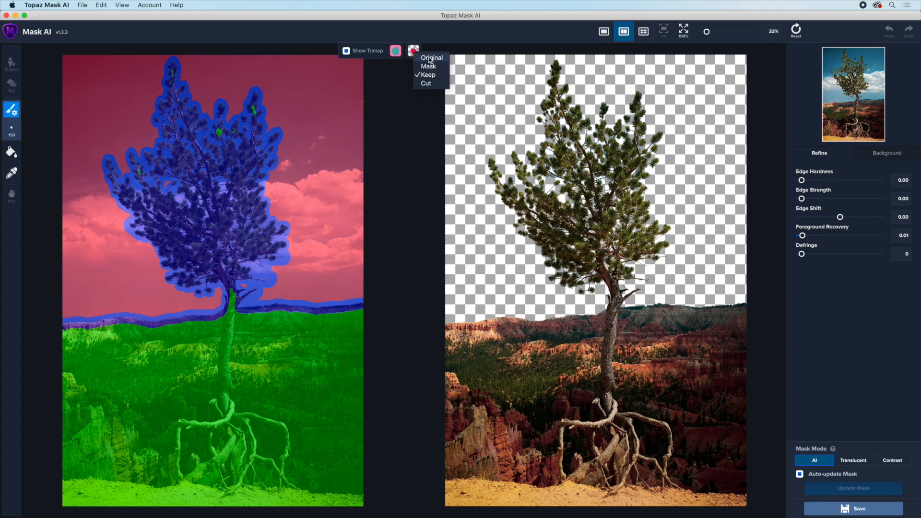
pyautogui.click(428, 66)
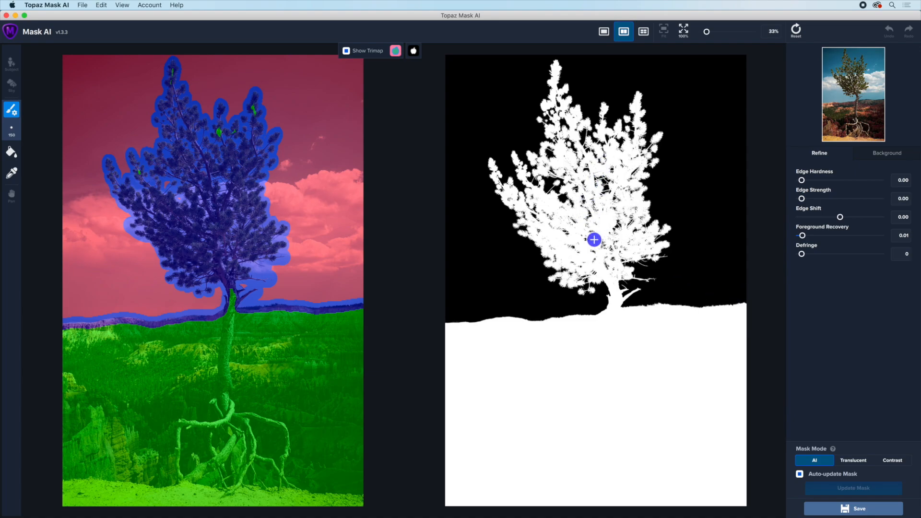
pyautogui.click(413, 50)
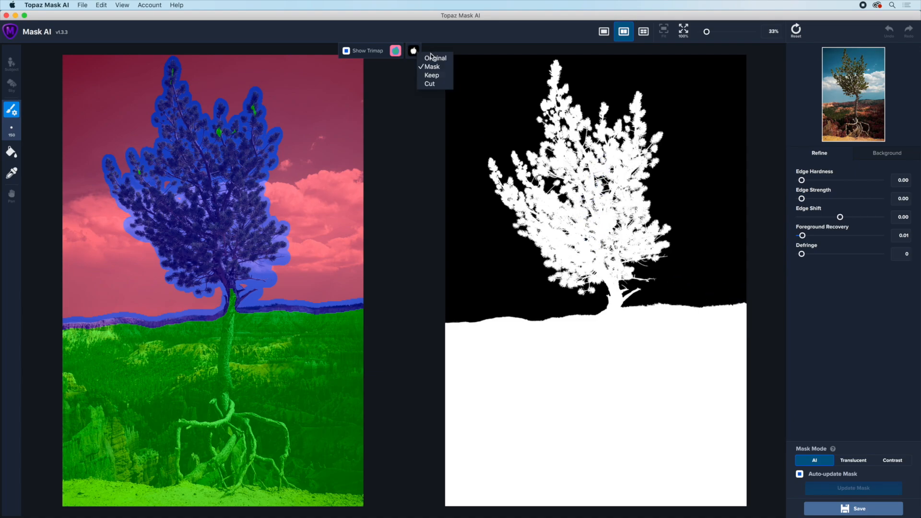
pyautogui.click(430, 75)
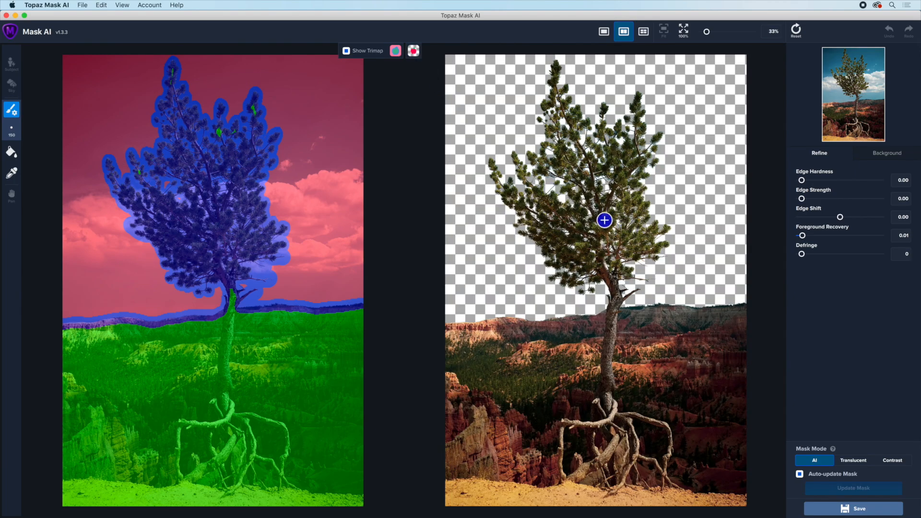
pyautogui.click(603, 31)
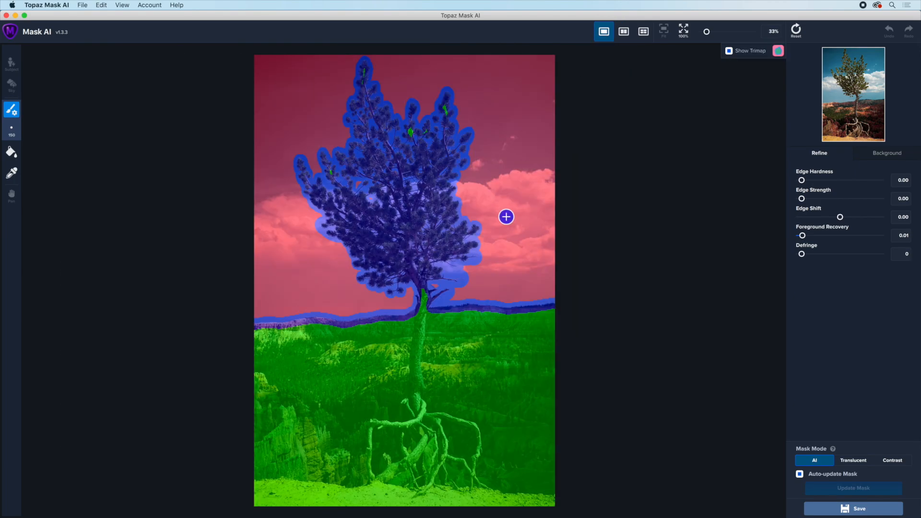
pyautogui.press('space')
pyautogui.press('space')
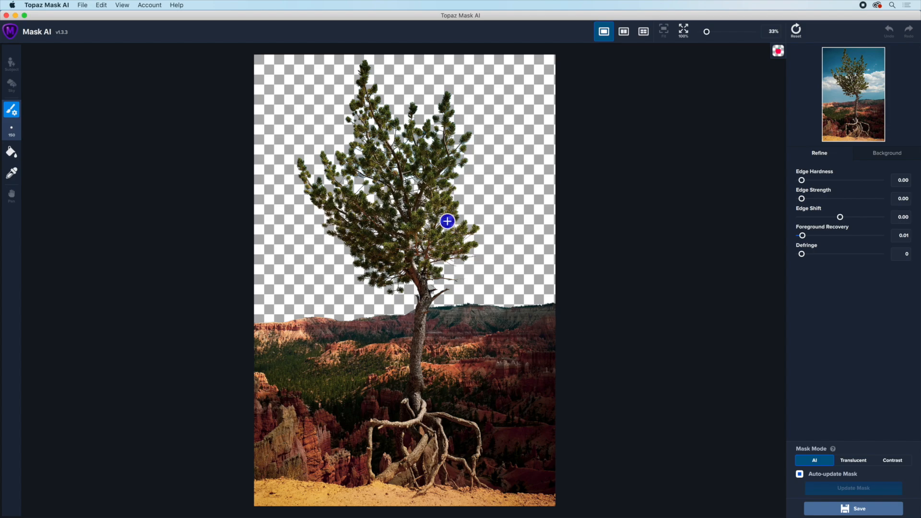
# - Replace the sky with the image Clouds02.jpg from the Backgrounds folder
pyautogui.click(887, 153)
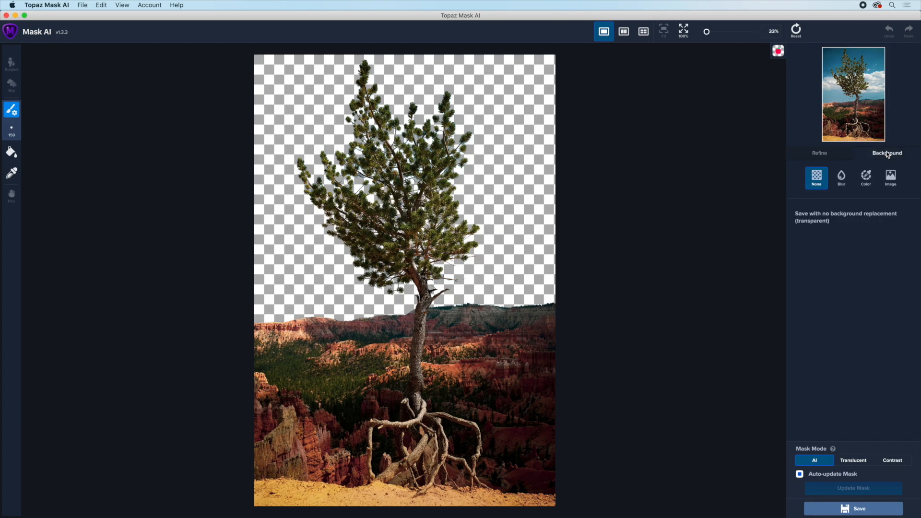
pyautogui.click(890, 176)
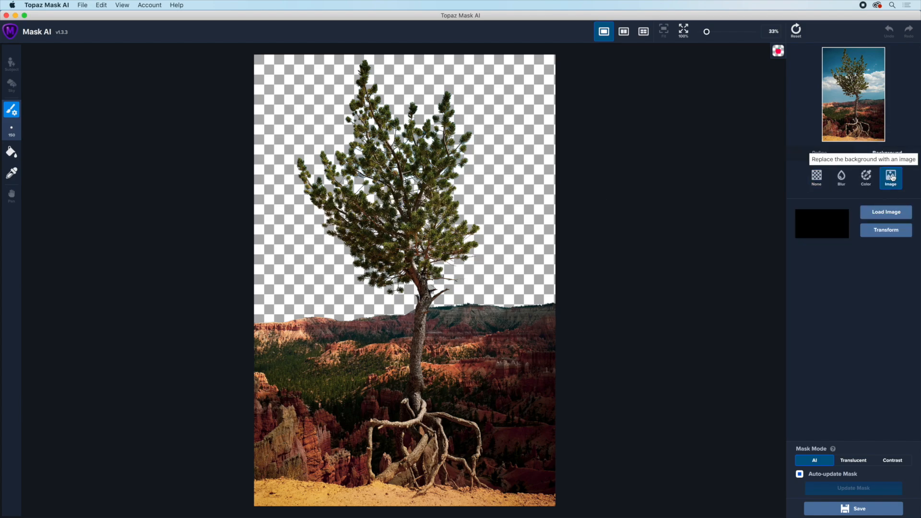
pyautogui.click(886, 213)
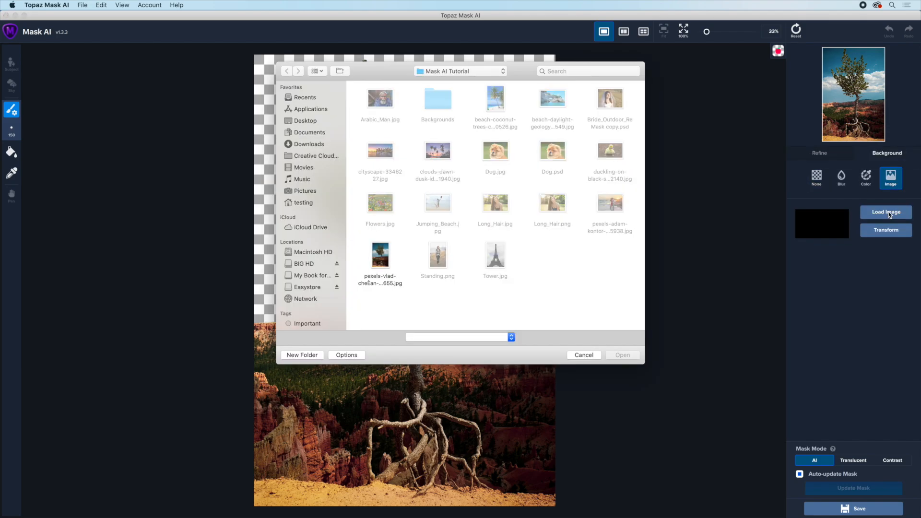
pyautogui.doubleClick(438, 101)
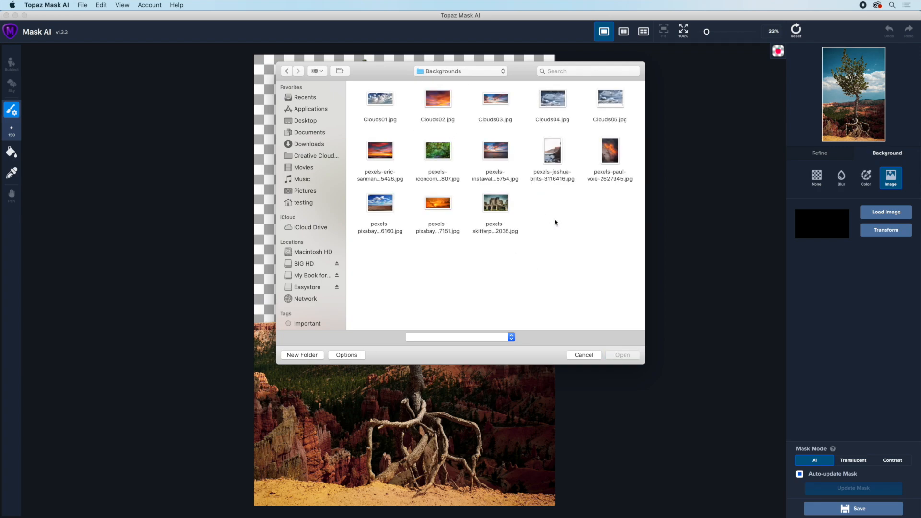
pyautogui.doubleClick(442, 101)
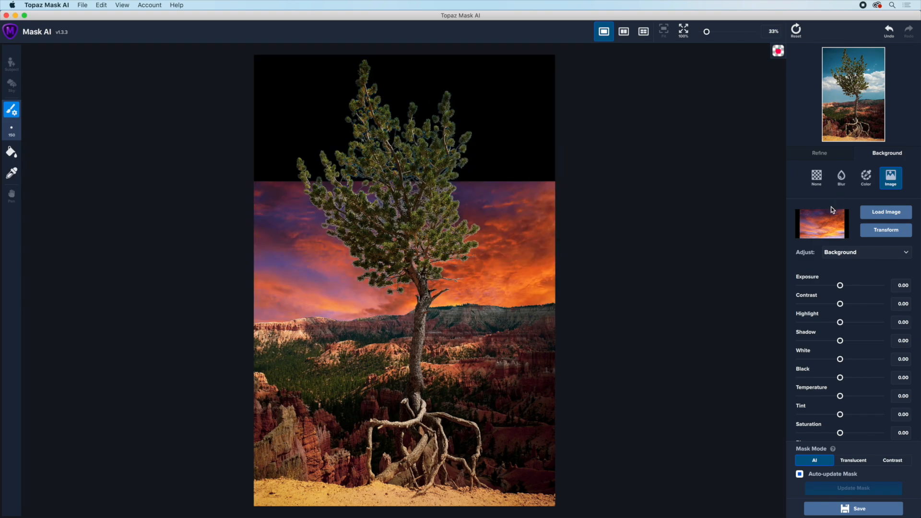
# - Transform the sunset background image, enlarging and moving it until it covers the whole sky behind the tree
pyautogui.click(877, 232)
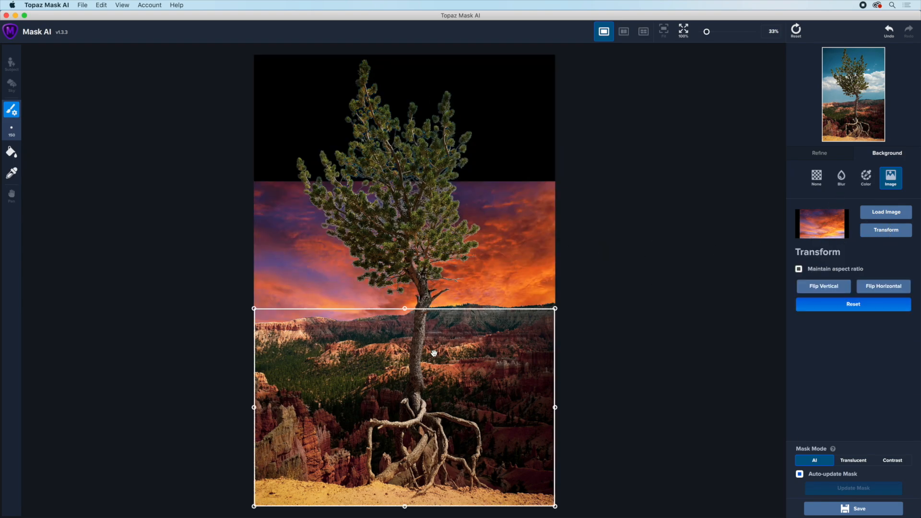
pyautogui.moveTo(434, 353); pyautogui.dragTo(441, 186)
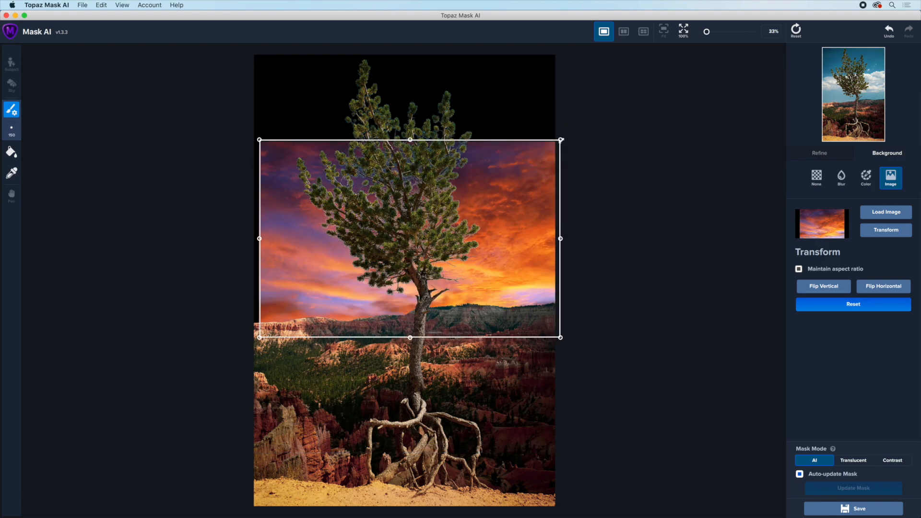
pyautogui.moveTo(561, 139); pyautogui.dragTo(643, 82)
pyautogui.moveTo(503, 282)
pyautogui.mouseDown()
pyautogui.moveTo(503, 243)
pyautogui.moveTo(537, 240)
pyautogui.moveTo(433, 230)
pyautogui.moveTo(462, 244)
pyautogui.moveTo(450, 247)
pyautogui.mouseUp()
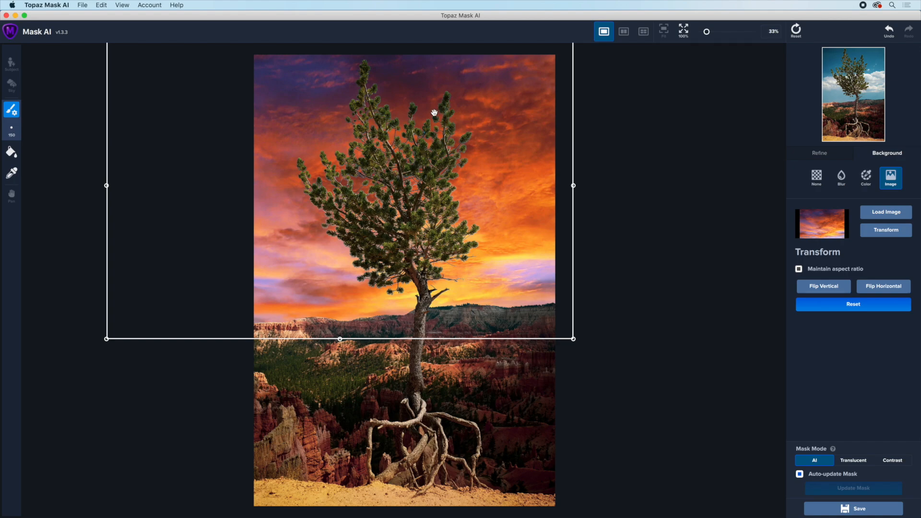
# - Set Foreground Recovery to 0.94 and inspect the tree's edges against the new sky at 100%
pyautogui.click(818, 153)
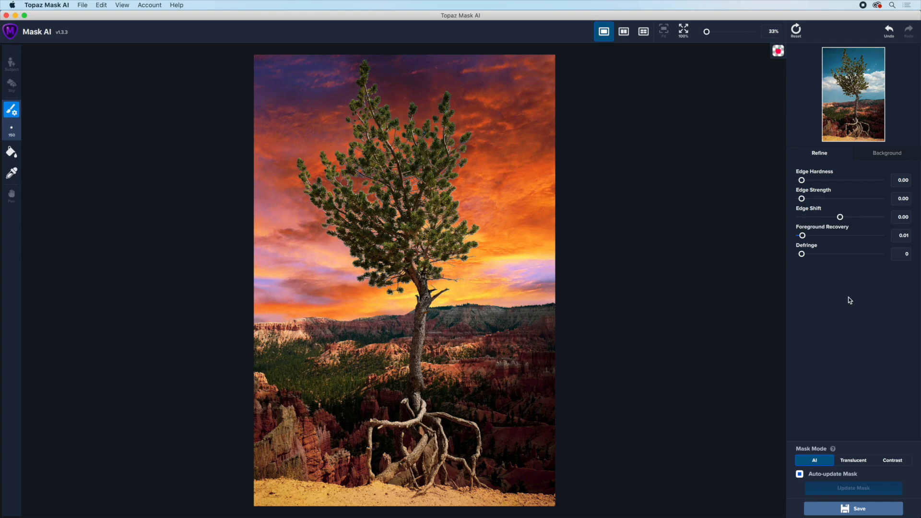
pyautogui.moveTo(803, 236); pyautogui.dragTo(874, 237)
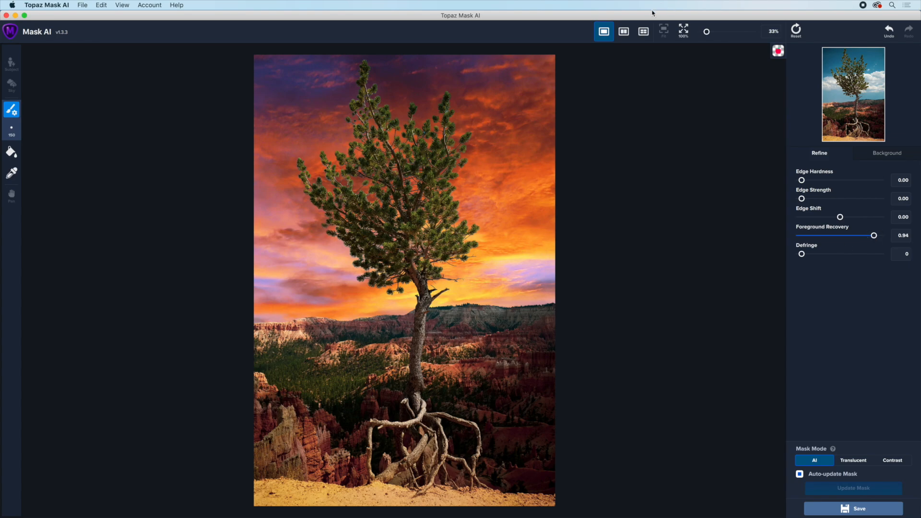
pyautogui.click(685, 31)
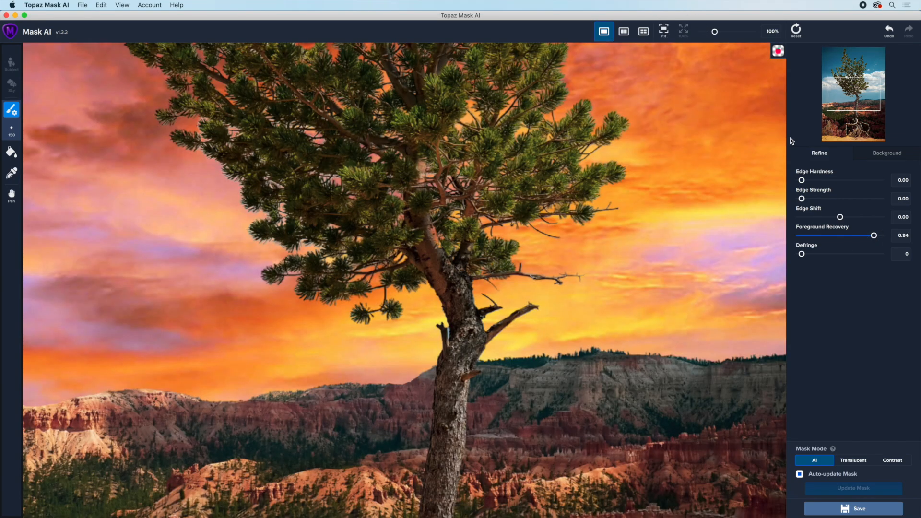
pyautogui.moveTo(852, 103); pyautogui.dragTo(855, 93)
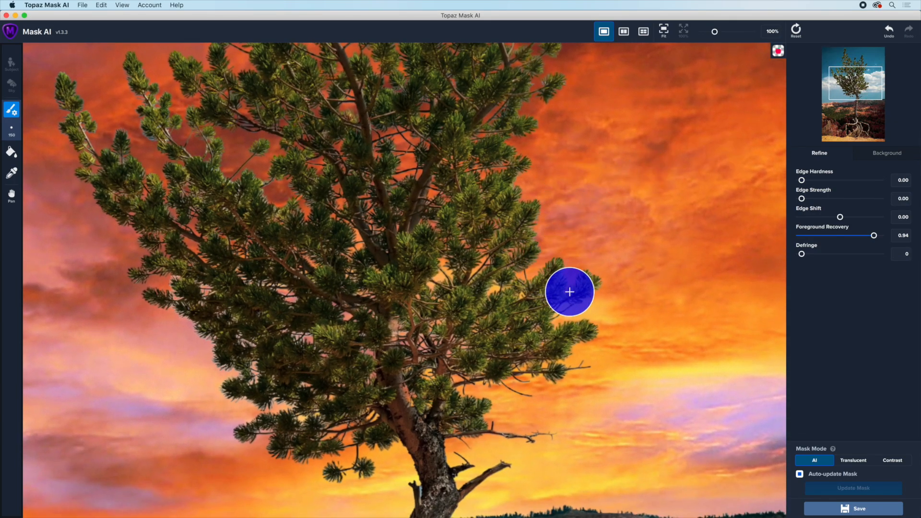
# - Fit the composite in view and warm the foreground by setting its Temperature to 0.95
pyautogui.click(879, 156)
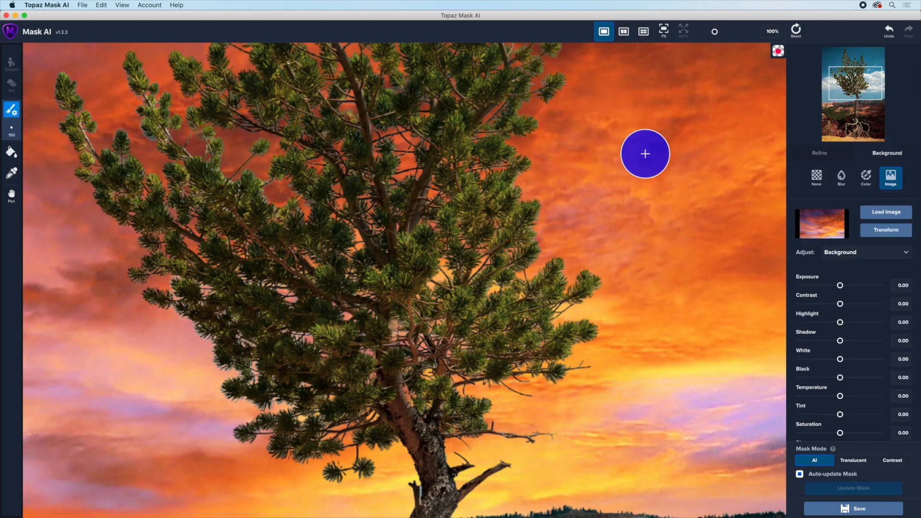
pyautogui.press('super+0')
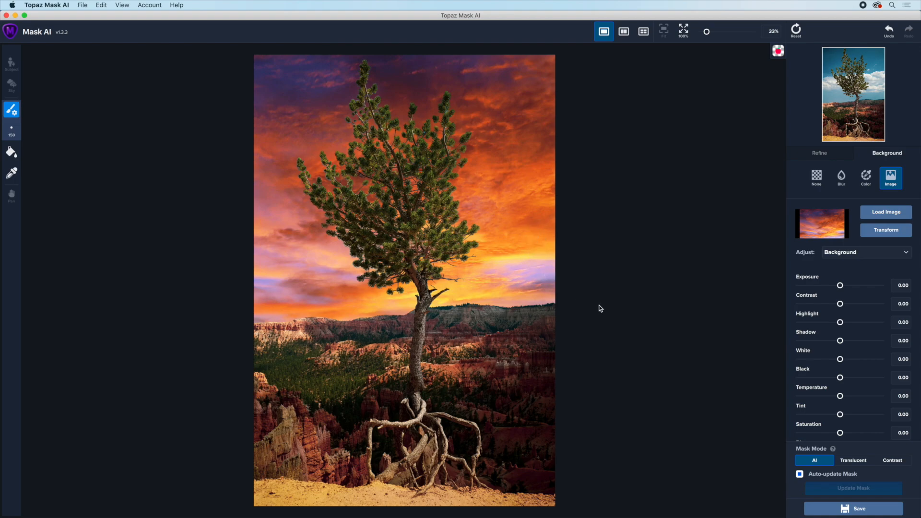
pyautogui.click(857, 253)
pyautogui.click(870, 259)
pyautogui.moveTo(840, 397); pyautogui.dragTo(877, 400)
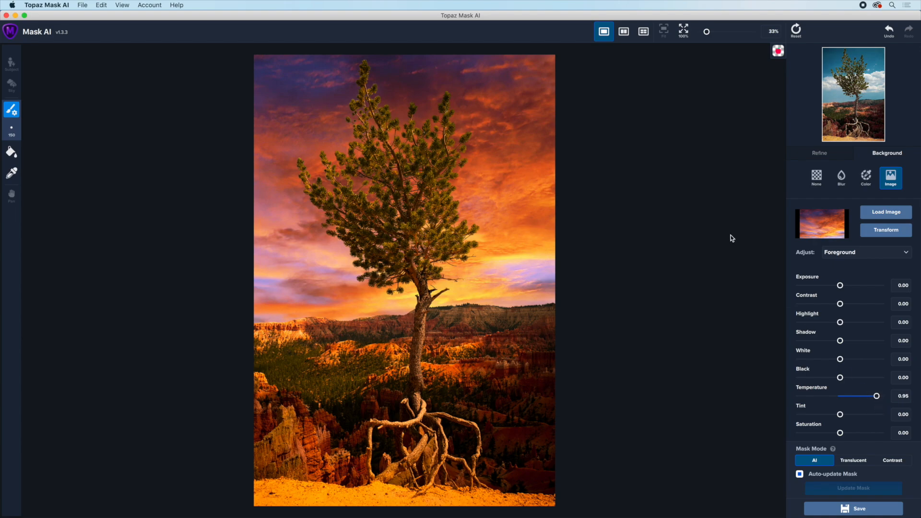
# - Compare the original photo without the trimap to the sunset composite side by side, inspecting the tree and horizon at 100%
pyautogui.click(624, 31)
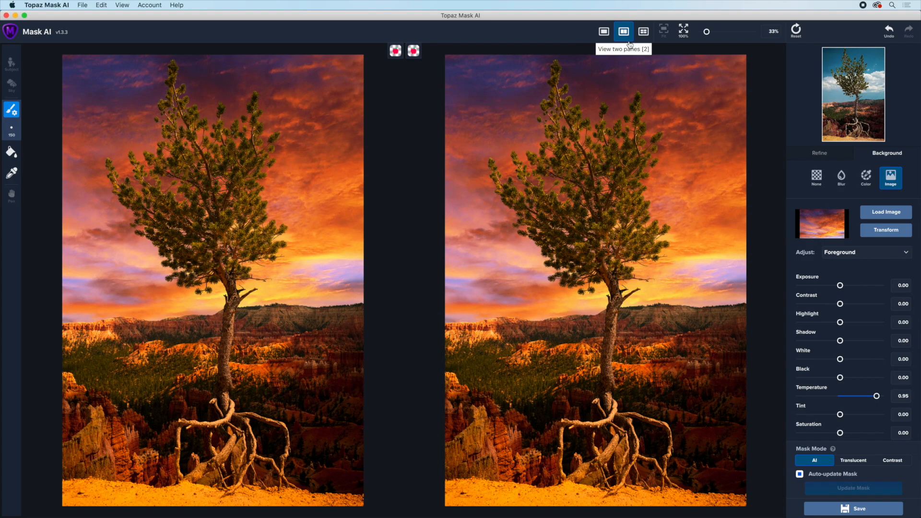
pyautogui.click(395, 53)
pyautogui.click(405, 67)
pyautogui.click(358, 52)
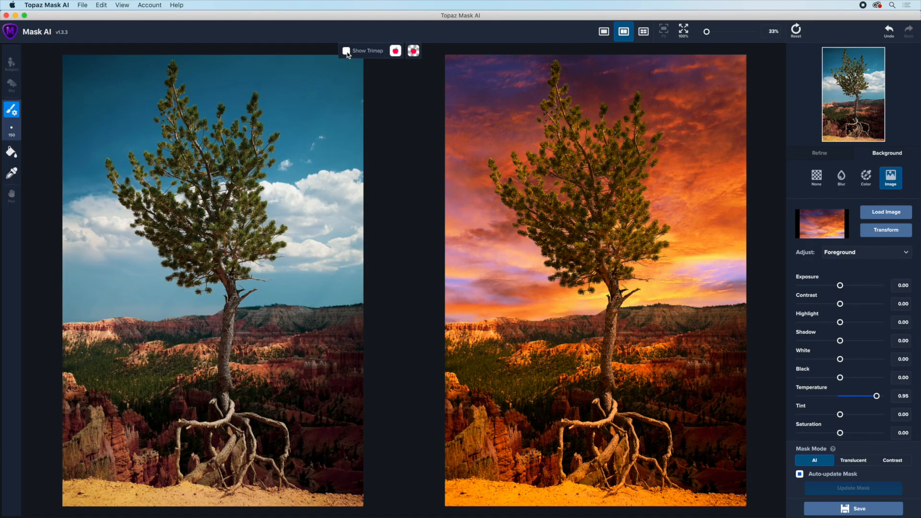
pyautogui.click(684, 31)
pyautogui.click(862, 100)
pyautogui.moveTo(861, 100); pyautogui.dragTo(865, 102)
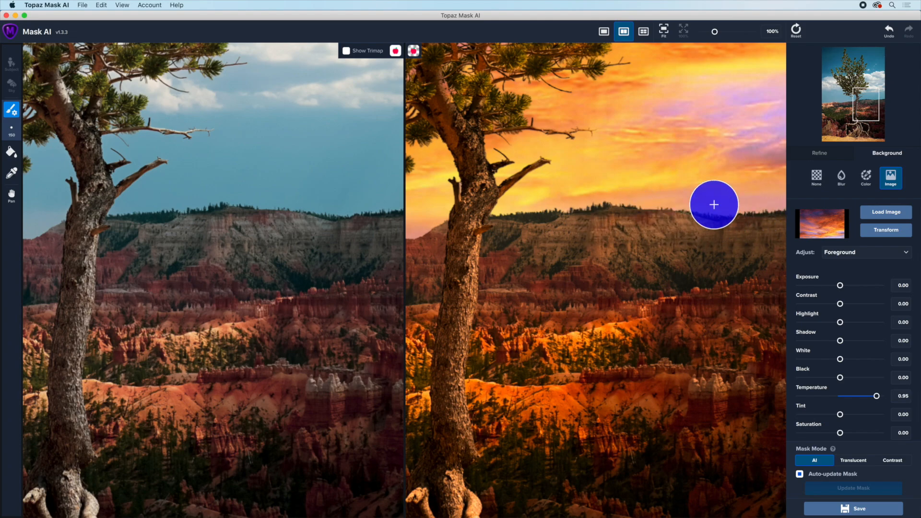
pyautogui.moveTo(861, 99); pyautogui.dragTo(853, 89)
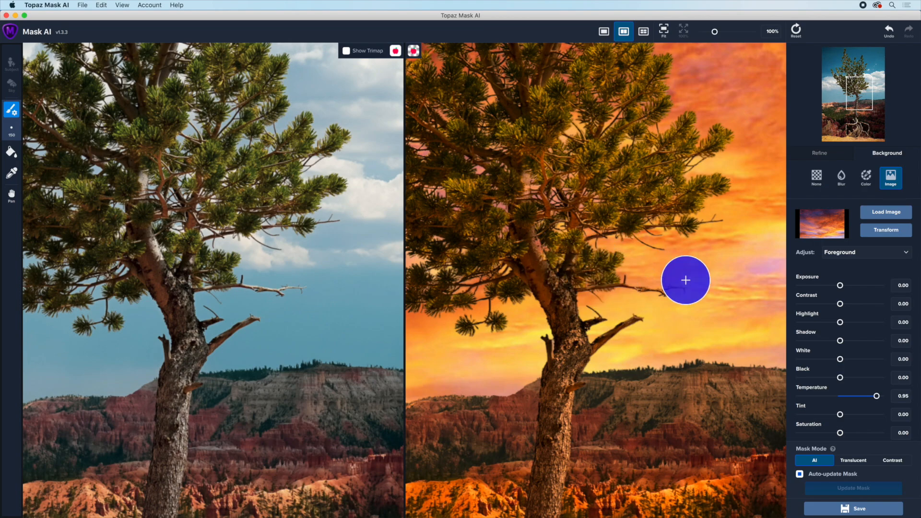
pyautogui.moveTo(857, 95); pyautogui.dragTo(856, 90)
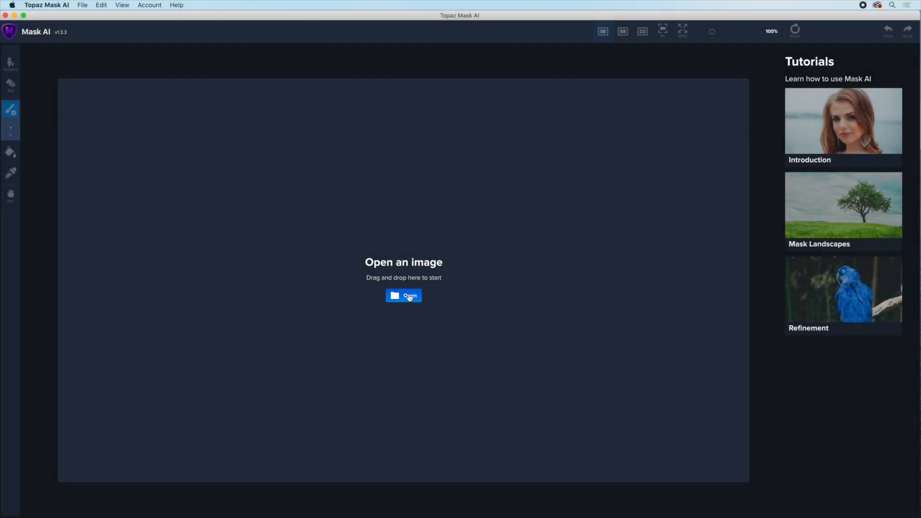
# - Open Tower.jpg from the Mask AI Tutorial folder and preview the photo without the trimap overlay before restoring it
pyautogui.click(409, 296)
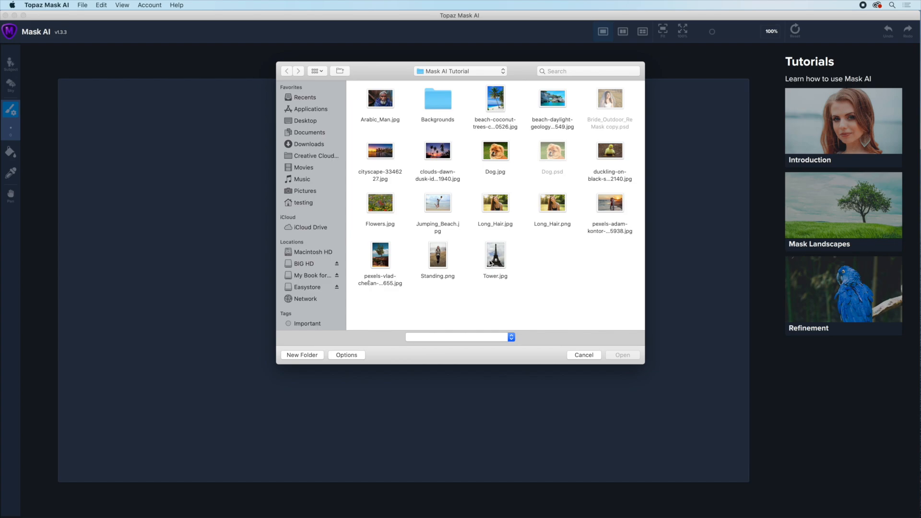
pyautogui.doubleClick(495, 256)
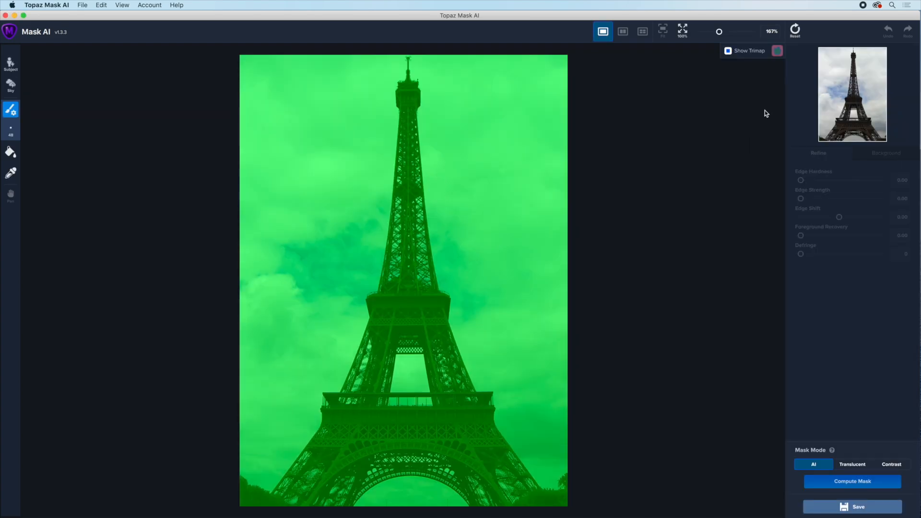
pyautogui.click(727, 51)
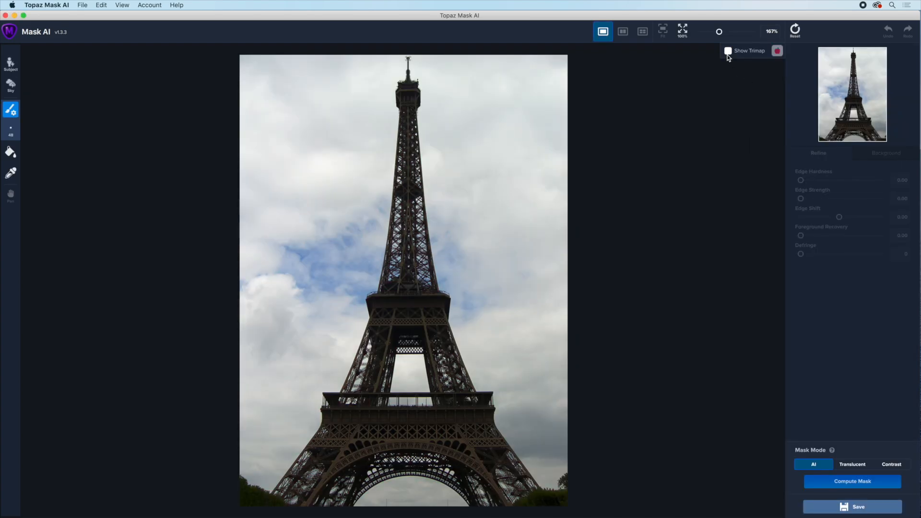
pyautogui.click(727, 50)
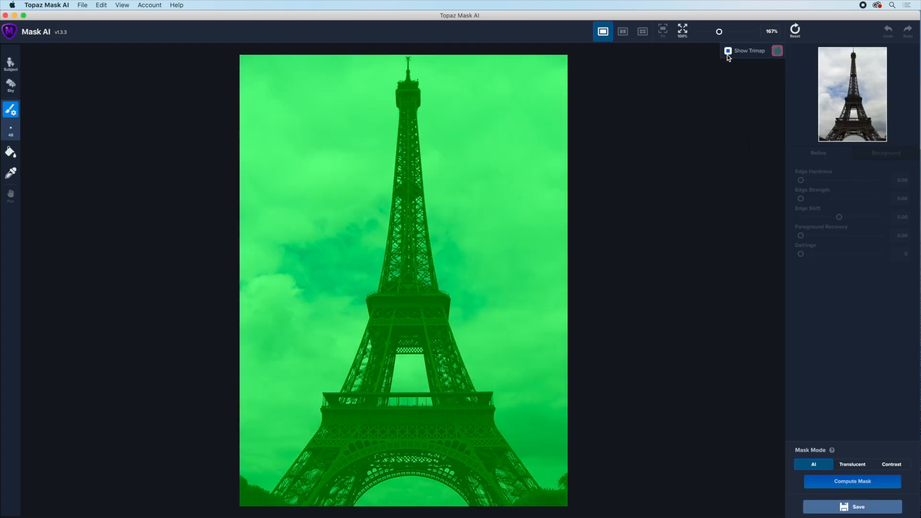
# - Auto-detect the sky in the tower photo and fill the green tower area with the blue Compute region
pyautogui.click(13, 87)
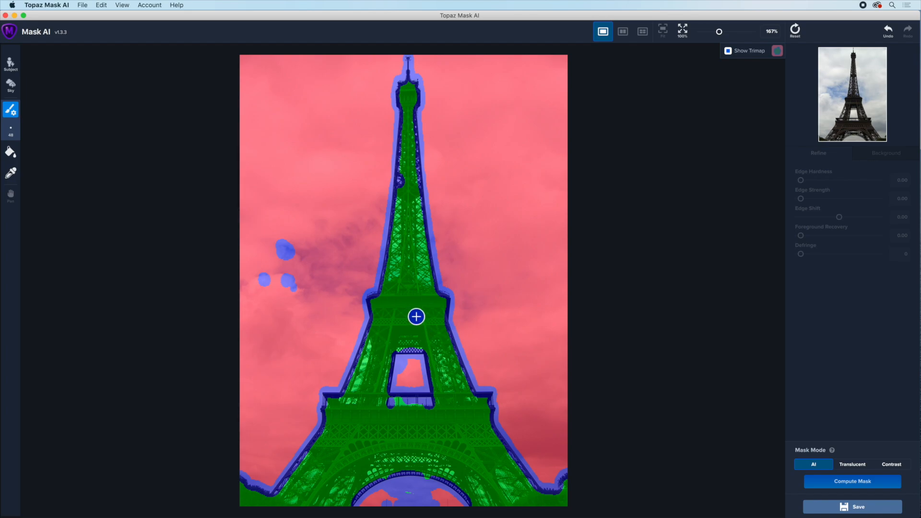
pyautogui.press('f')
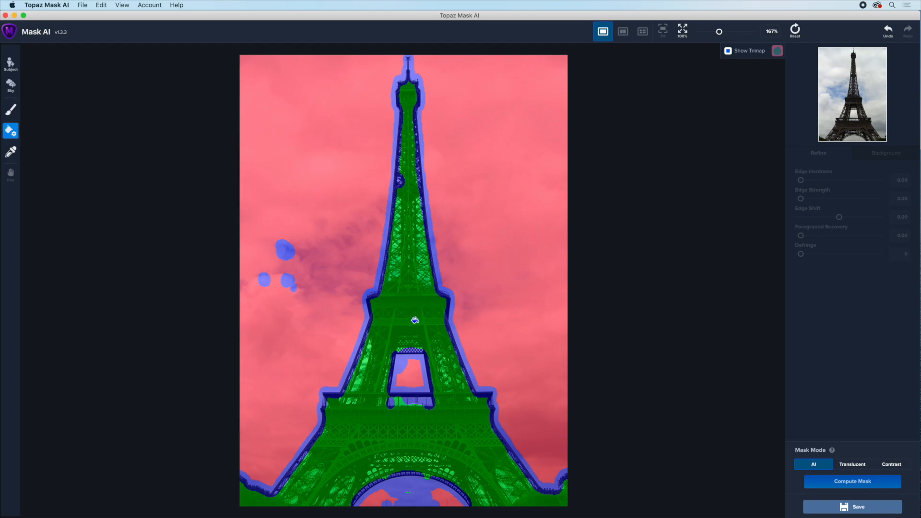
pyautogui.click(408, 319)
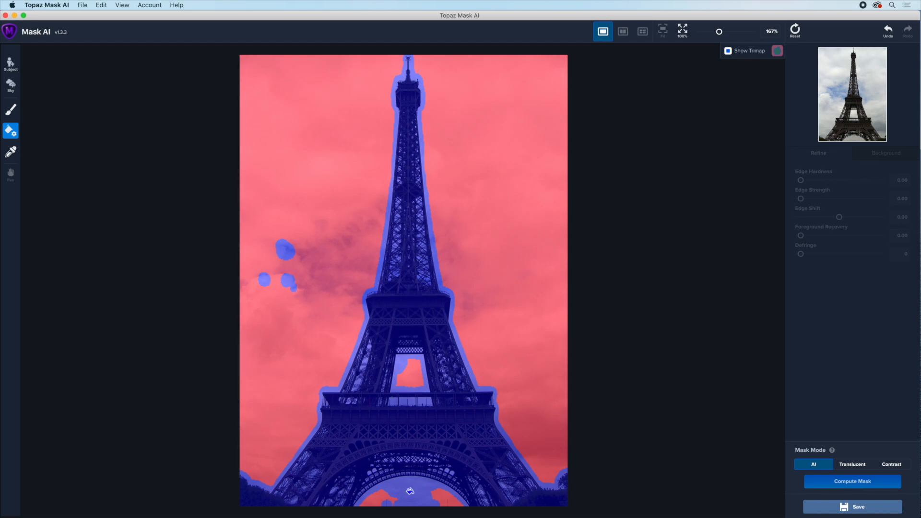
# - Paint the arch opening and the stray blue spots in the sky as Cut, then compute the AI mask
pyautogui.press('b')
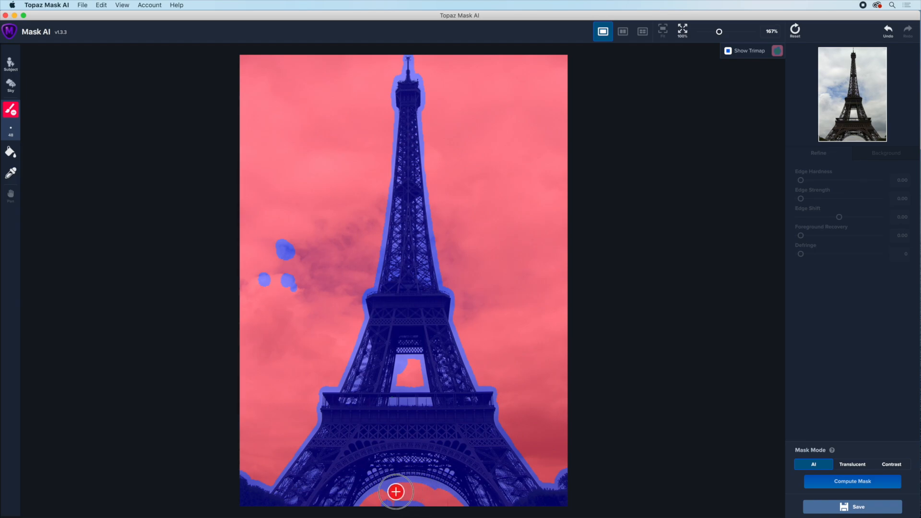
pyautogui.moveTo(395, 491)
pyautogui.mouseDown()
pyautogui.moveTo(383, 502)
pyautogui.moveTo(432, 502)
pyautogui.moveTo(427, 493)
pyautogui.mouseUp()
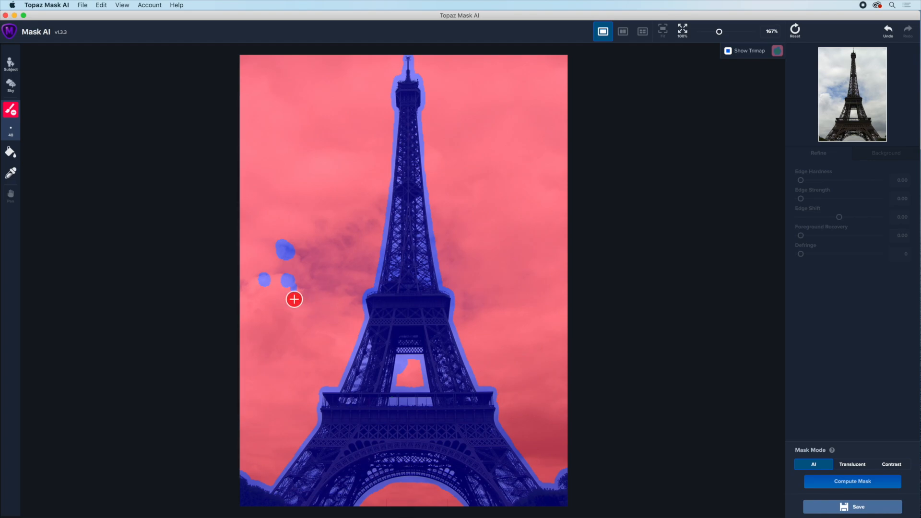
pyautogui.moveTo(294, 300)
pyautogui.mouseDown()
pyautogui.moveTo(289, 227)
pyautogui.moveTo(261, 286)
pyautogui.moveTo(273, 267)
pyautogui.mouseUp()
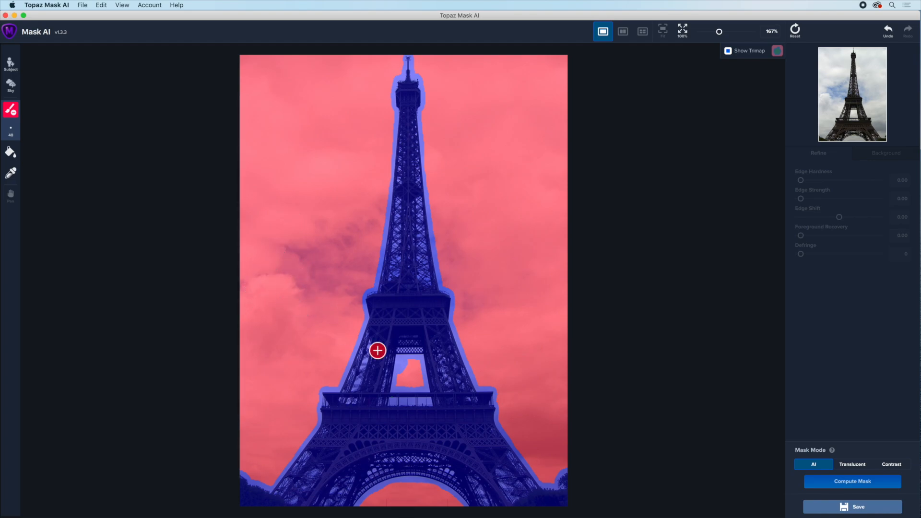
pyautogui.click(854, 482)
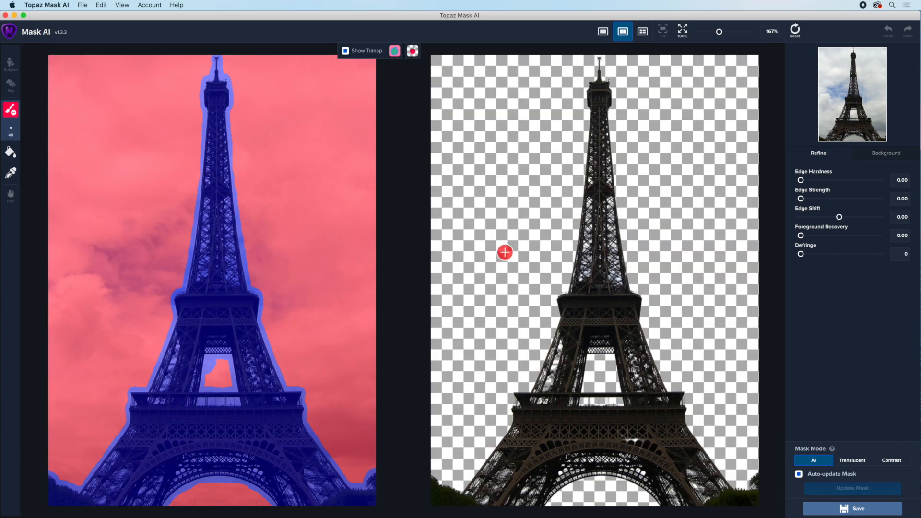
# - Show the result as a black-and-white mask and repair the flaws in the tower's lower section with the Compute and Keep brushes
pyautogui.click(413, 51)
pyautogui.click(429, 67)
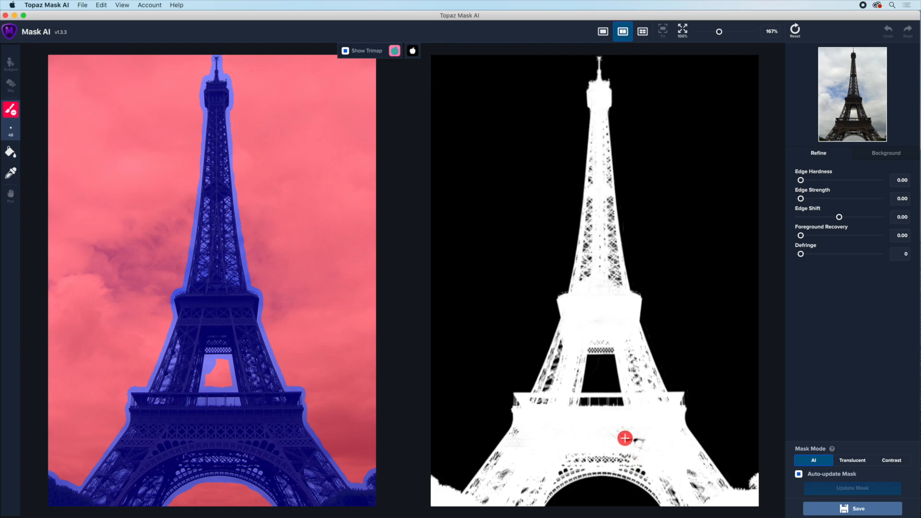
pyautogui.press('k')
pyautogui.moveTo(645, 444)
pyautogui.mouseDown()
pyautogui.moveTo(608, 436)
pyautogui.moveTo(646, 438)
pyautogui.moveTo(625, 435)
pyautogui.moveTo(642, 447)
pyautogui.mouseUp()
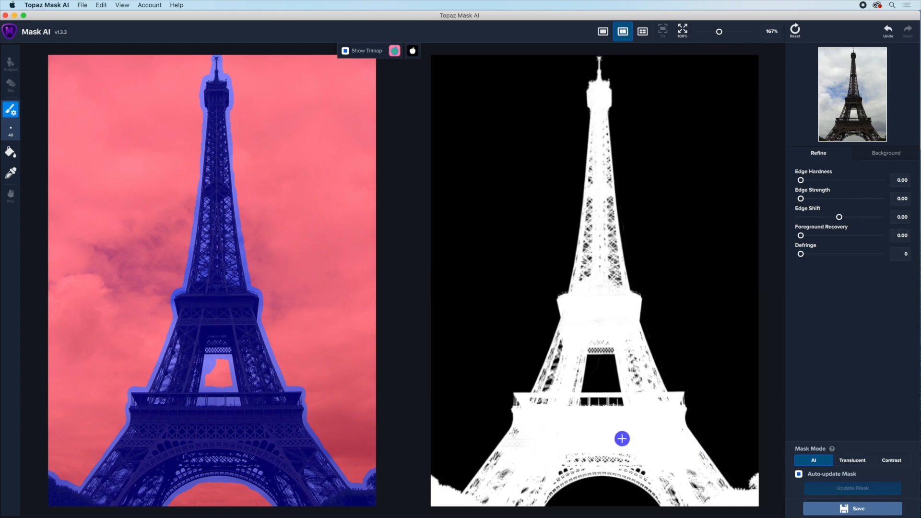
pyautogui.press('c')
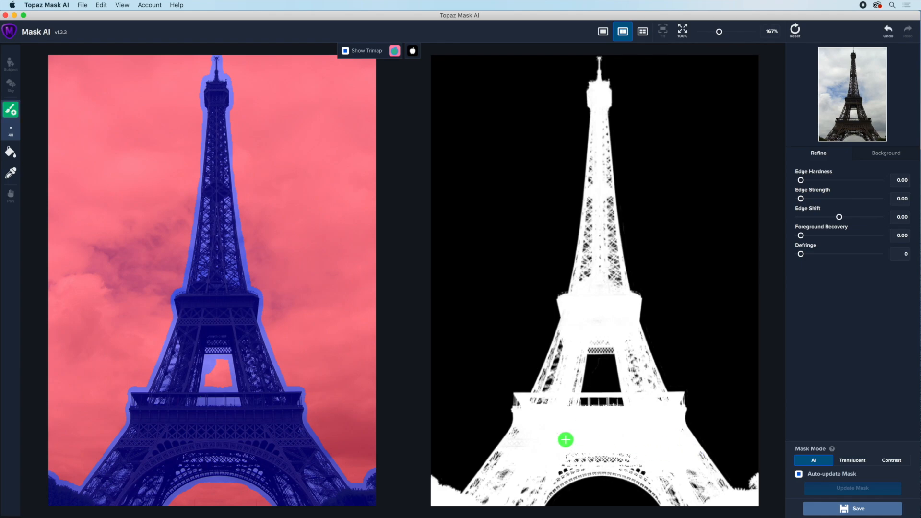
pyautogui.moveTo(537, 445)
pyautogui.mouseDown()
pyautogui.moveTo(523, 446)
pyautogui.moveTo(562, 438)
pyautogui.mouseUp()
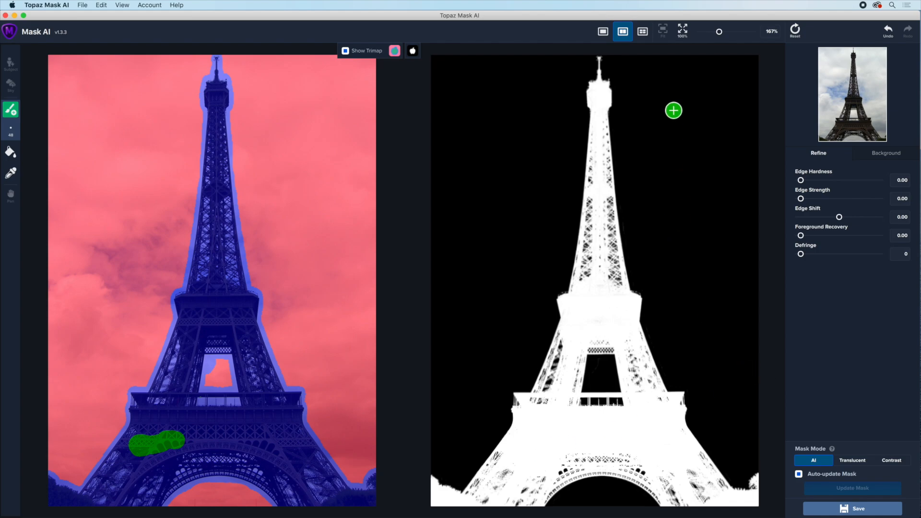
# - View the tower cutout alone and replace its background with pexels-freestoc...462.jpg from the Backgrounds folder
pyautogui.press('1')
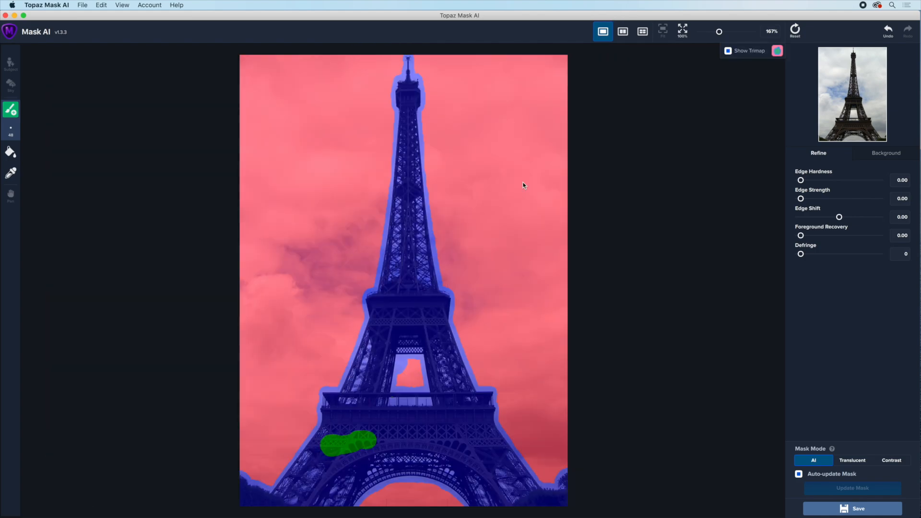
pyautogui.press('2')
pyautogui.press('3')
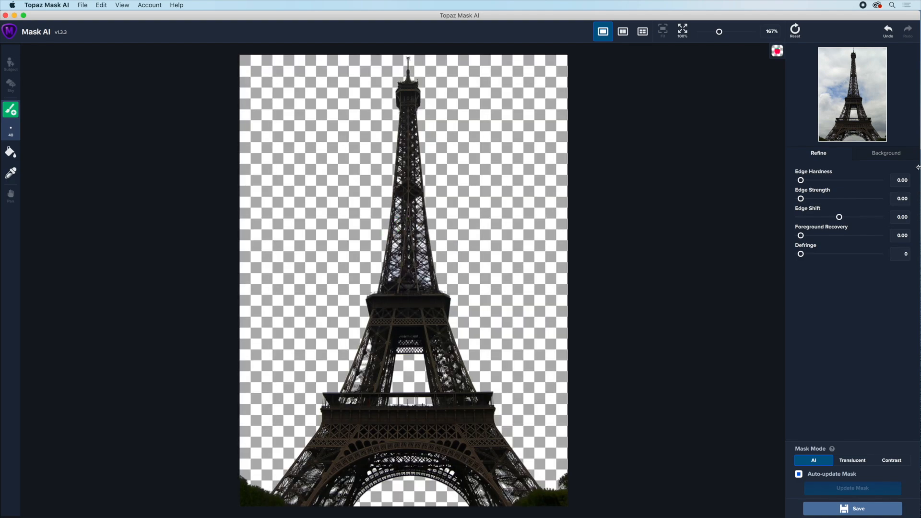
pyautogui.click(886, 153)
pyautogui.click(886, 183)
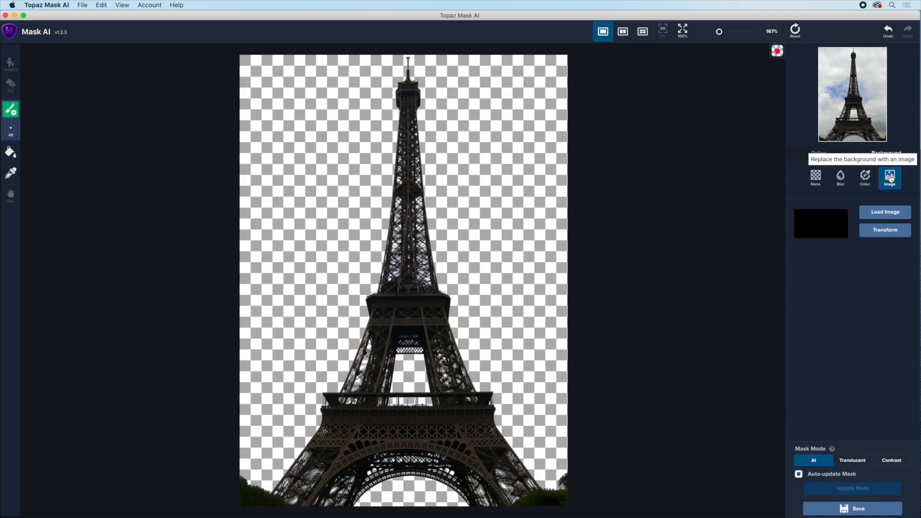
pyautogui.click(885, 215)
pyautogui.doubleClick(437, 101)
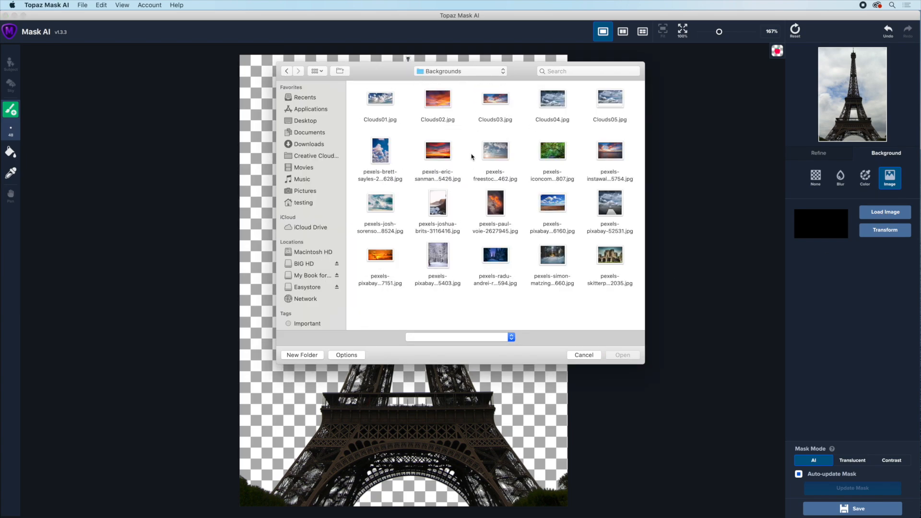
pyautogui.doubleClick(504, 156)
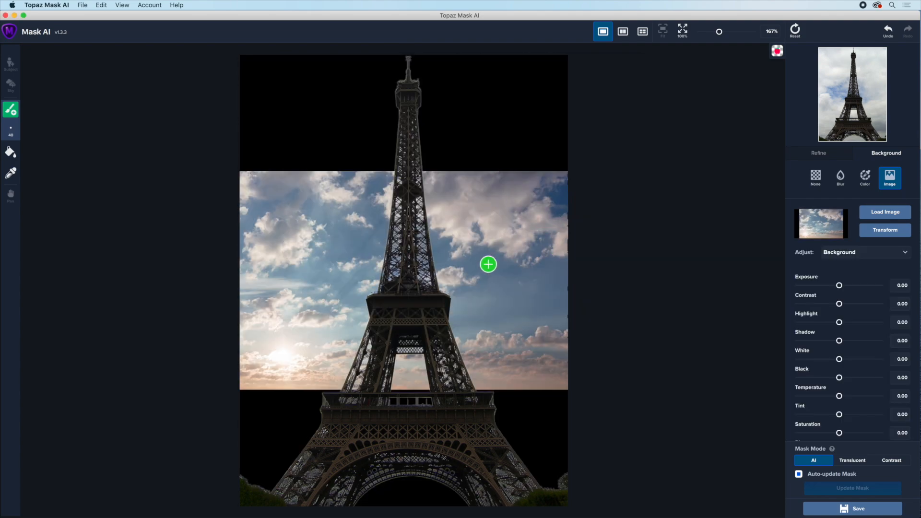
# - Transform the cloud background, enlarging and moving it until it fills the whole frame with the bright sun glow behind the tower's left side
pyautogui.click(876, 232)
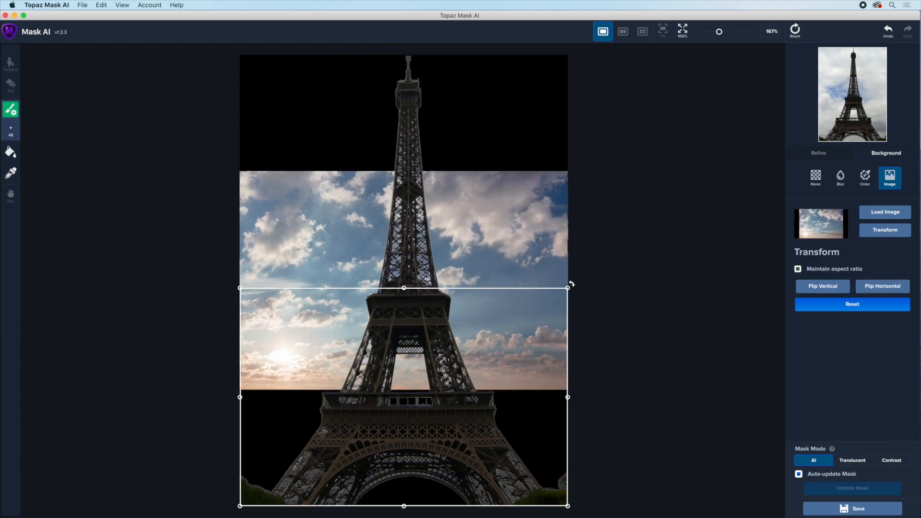
pyautogui.moveTo(566, 288); pyautogui.dragTo(735, 201)
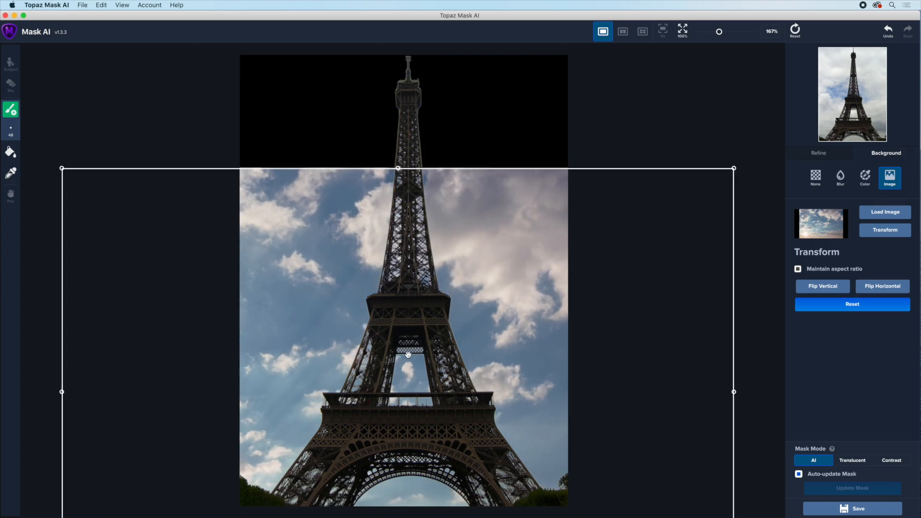
pyautogui.moveTo(318, 395); pyautogui.dragTo(359, 277)
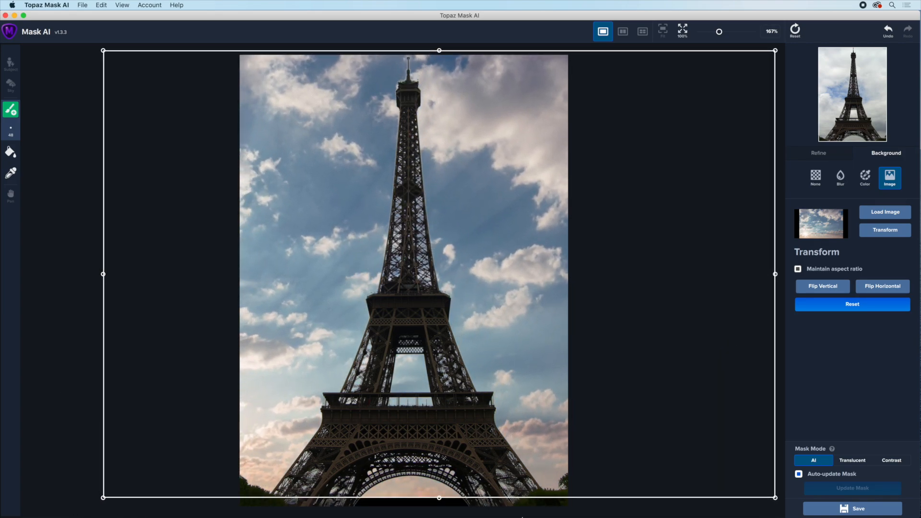
pyautogui.moveTo(789, 511)
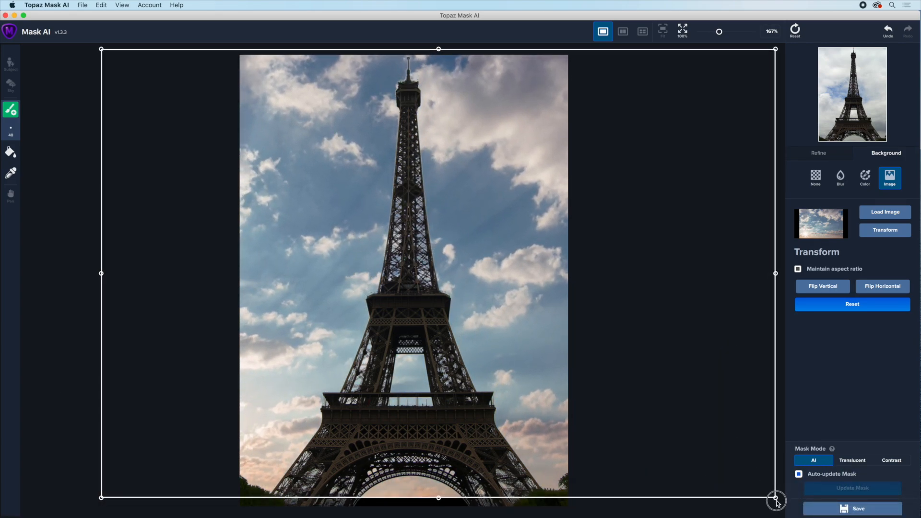
pyautogui.moveTo(775, 499); pyautogui.dragTo(788, 510)
pyautogui.moveTo(387, 383); pyautogui.dragTo(502, 397)
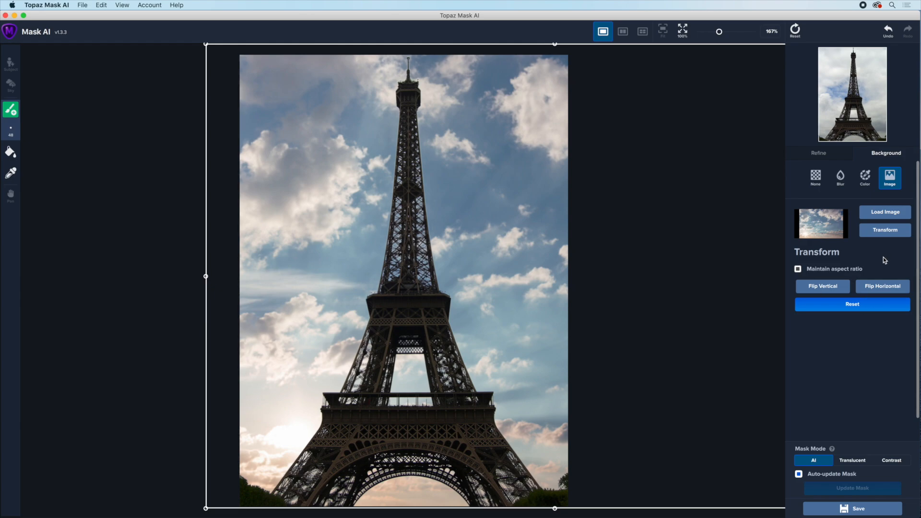
pyautogui.click(878, 232)
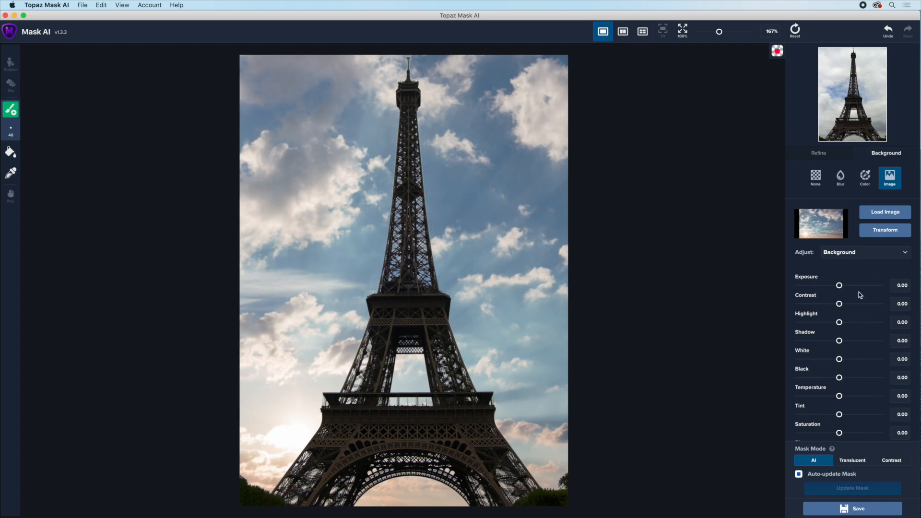
# - Switch the adjustments to the foreground tower, set its Exposure to 0.04 and lower its Temperature slightly
pyautogui.click(849, 255)
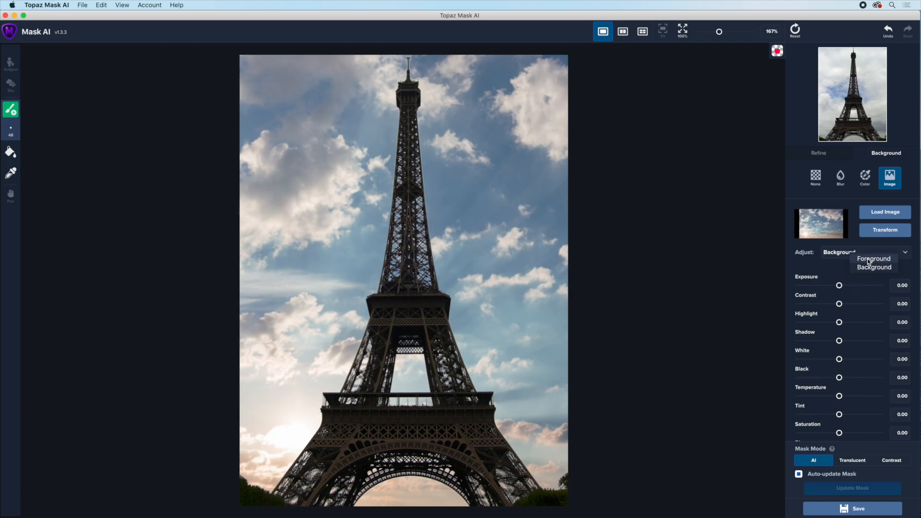
pyautogui.click(863, 256)
pyautogui.moveTo(839, 286); pyautogui.dragTo(810, 292)
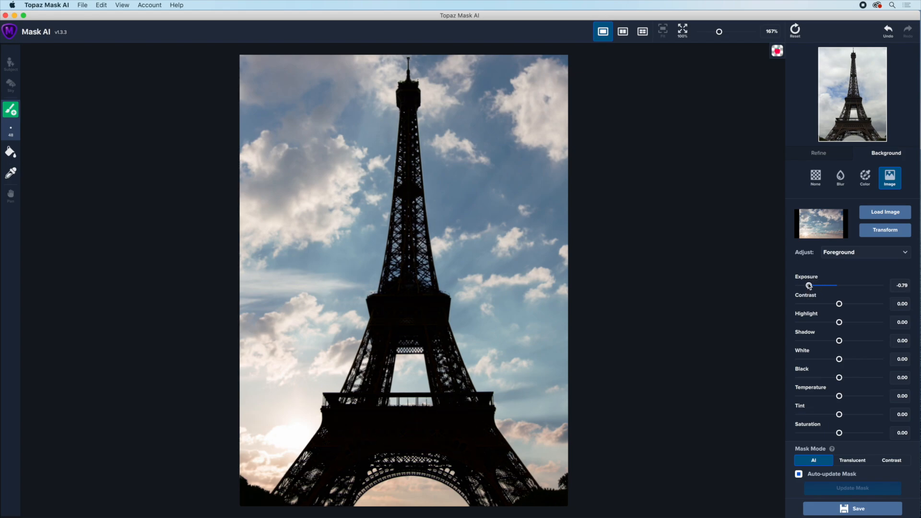
pyautogui.doubleClick(809, 286)
pyautogui.moveTo(839, 286); pyautogui.dragTo(841, 288)
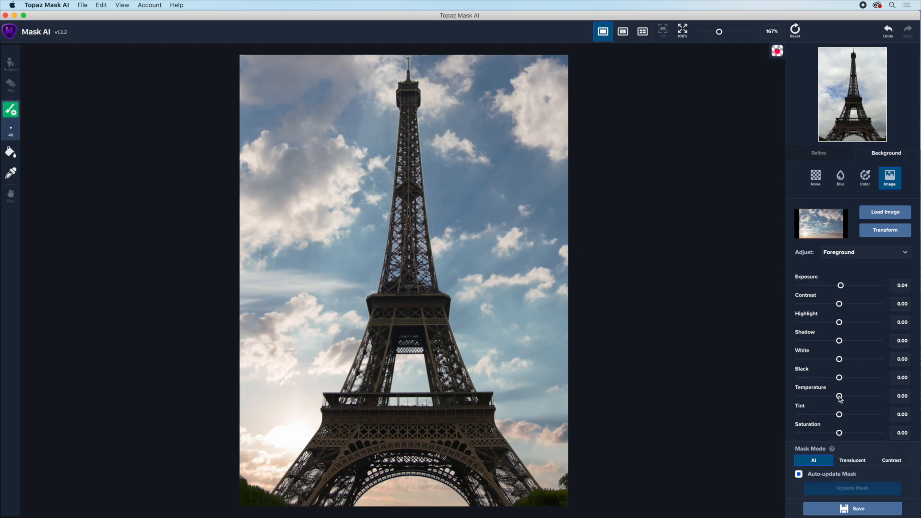
pyautogui.moveTo(838, 395); pyautogui.dragTo(830, 399)
# - Set Foreground Recovery to 0.66 and compare the tower composite with the original photo in two panes without the trimap
pyautogui.click(819, 154)
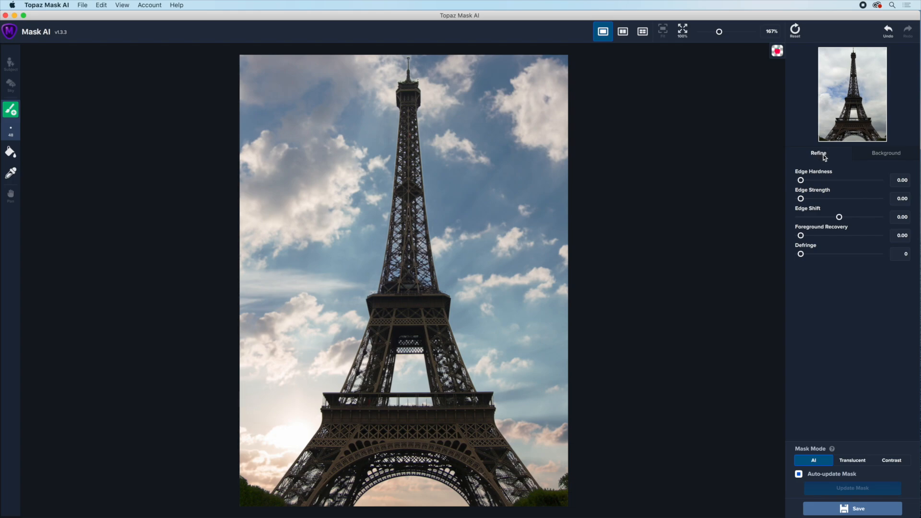
pyautogui.moveTo(801, 236); pyautogui.dragTo(852, 239)
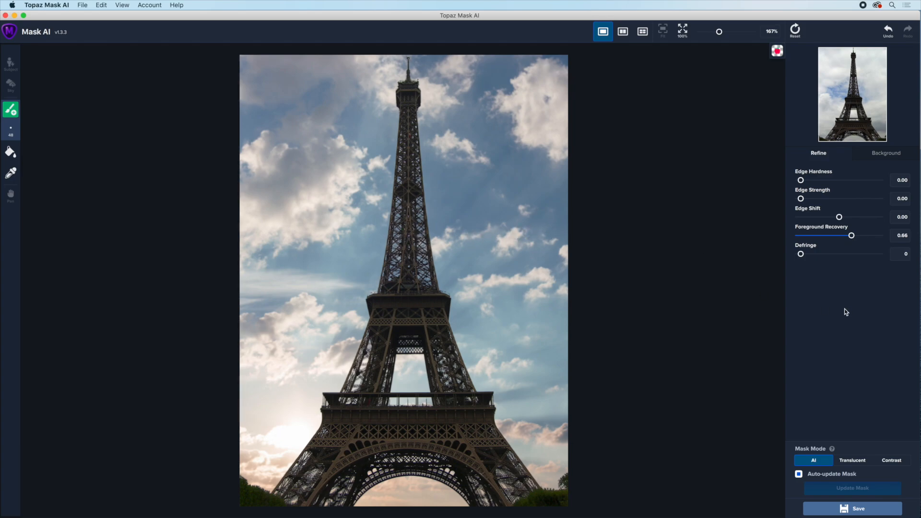
pyautogui.click(622, 32)
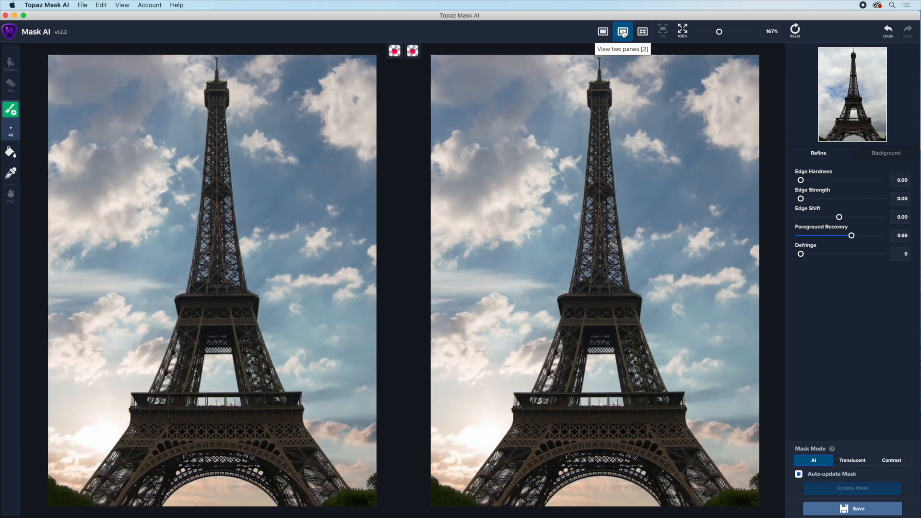
pyautogui.click(394, 51)
pyautogui.click(410, 61)
pyautogui.click(346, 52)
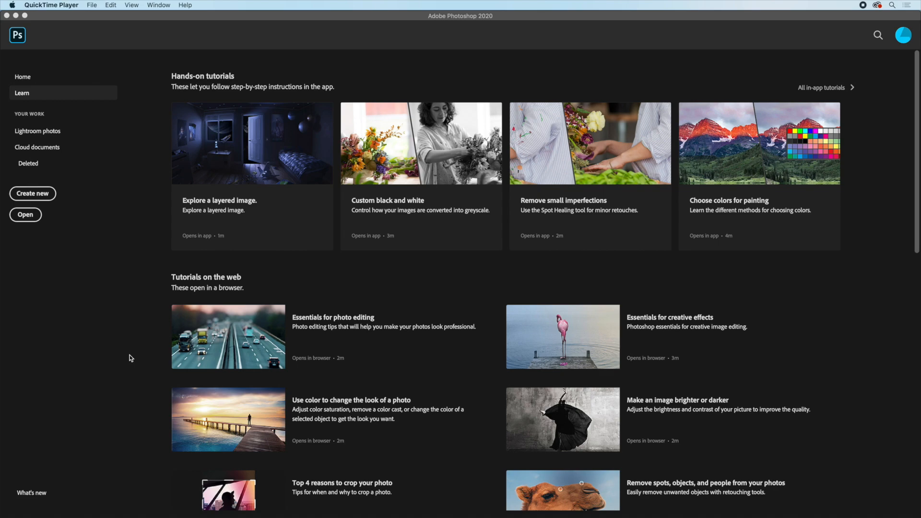
# - Switch to Photoshop and open Bride_Outdoor_ReMask copy.psd from the Mask AI Tutorial folder at 300% zoom
pyautogui.click(34, 214)
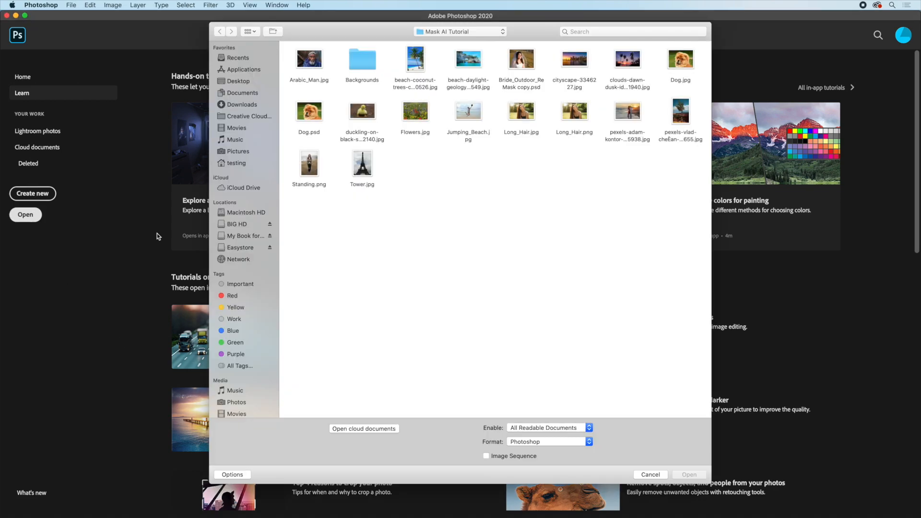
pyautogui.doubleClick(521, 60)
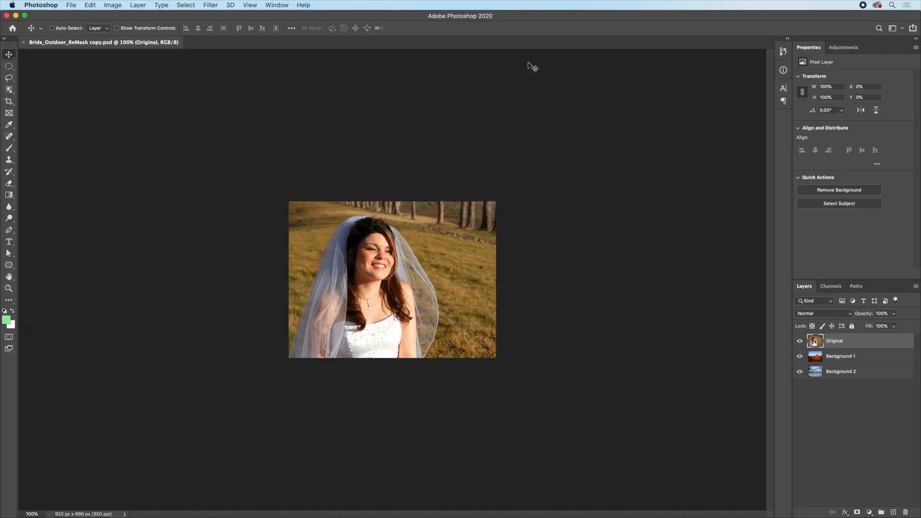
pyautogui.press('super+plus')
pyautogui.press('super+plus')
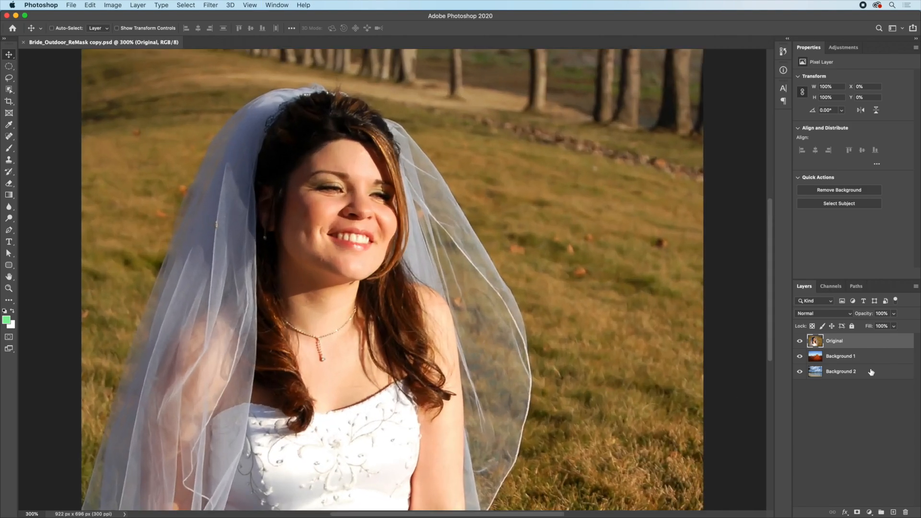
# - Check the two background layers beneath the bride, leaving Background 1 hidden and the Original layer visible
pyautogui.click(799, 341)
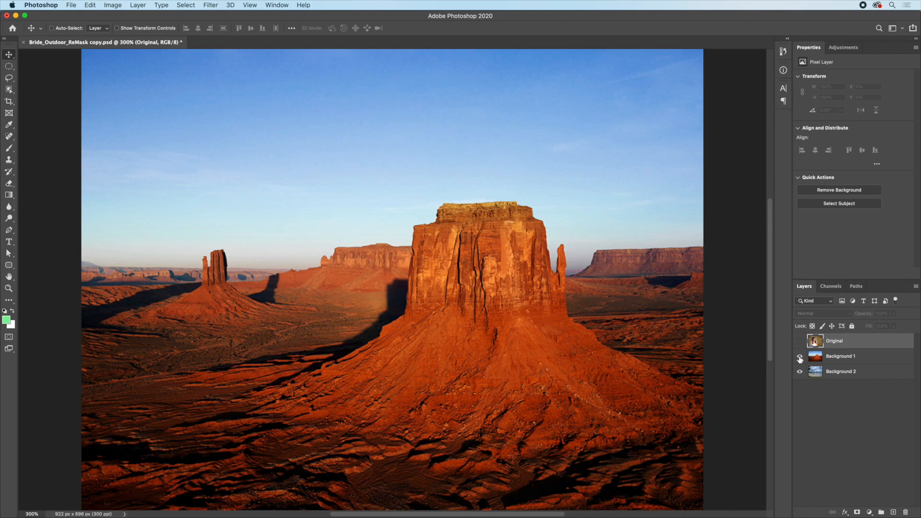
pyautogui.click(800, 357)
pyautogui.click(799, 341)
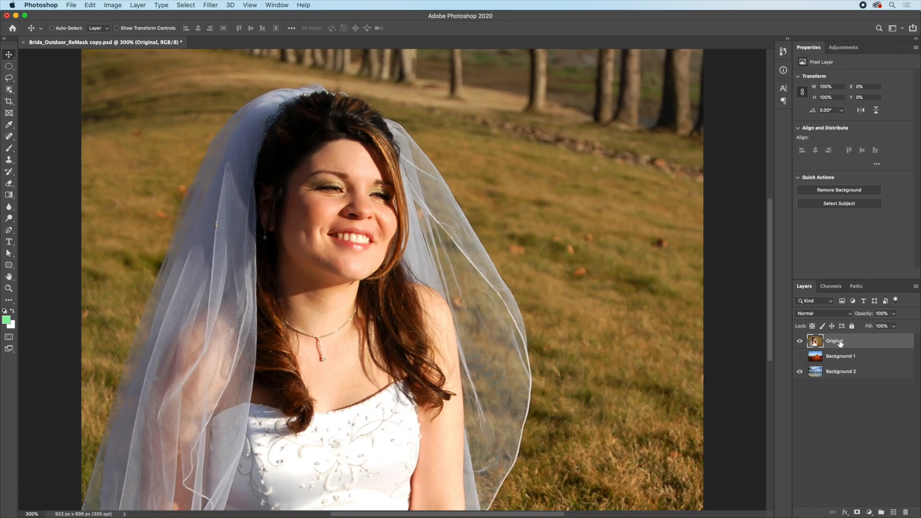
# - Send the Original layer to Topaz Mask AI and detect the bride automatically as the subject
pyautogui.click(211, 5)
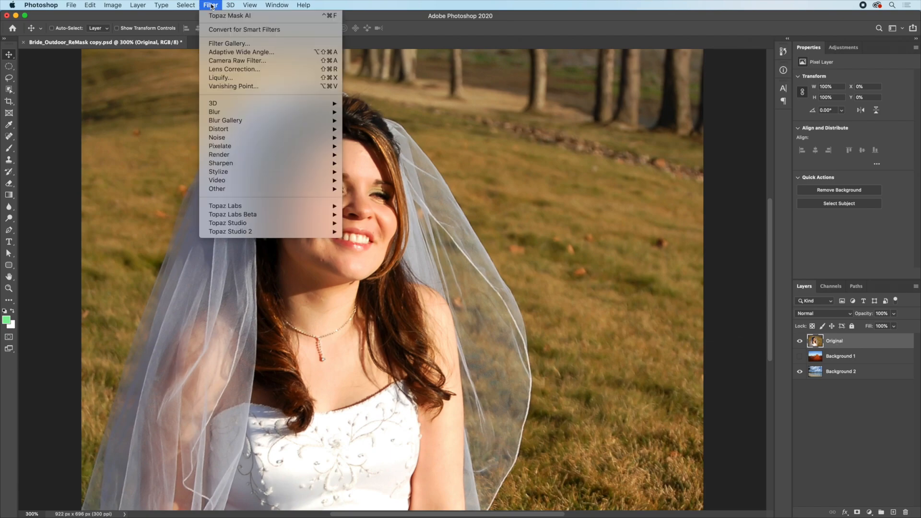
pyautogui.moveTo(277, 205)
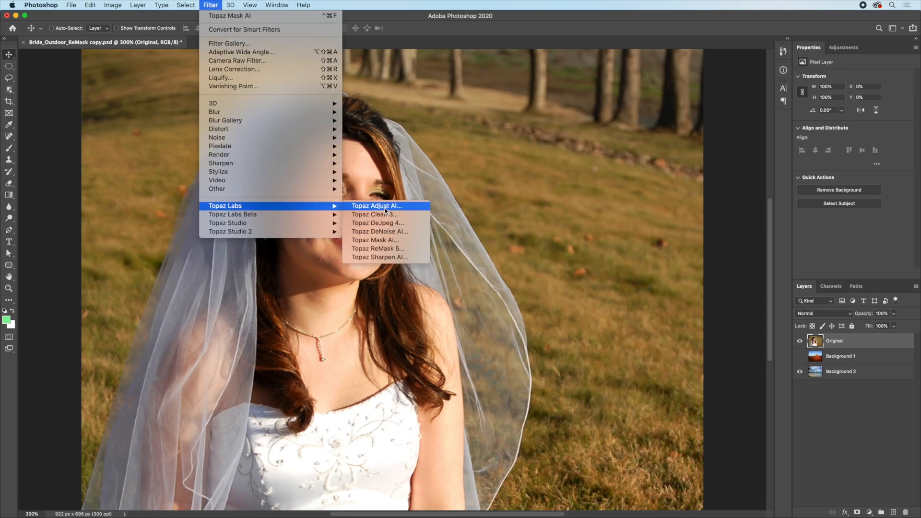
pyautogui.click(372, 240)
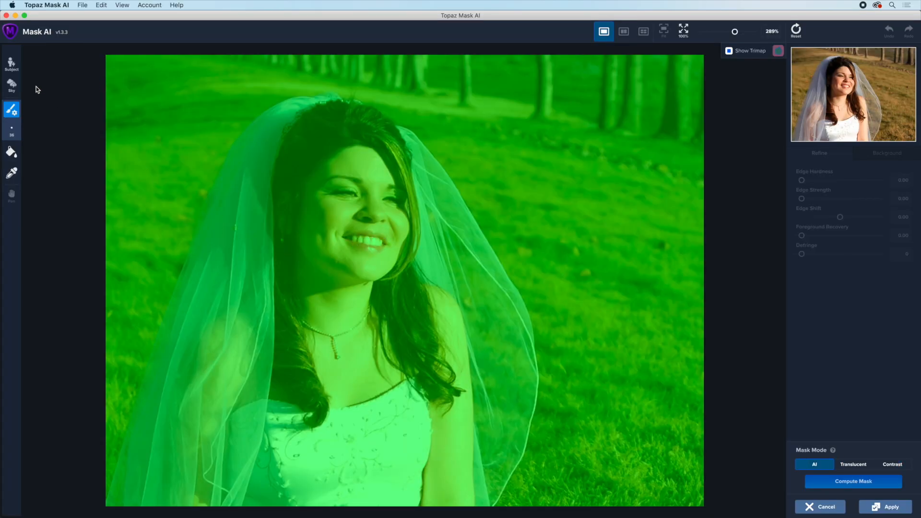
pyautogui.click(12, 64)
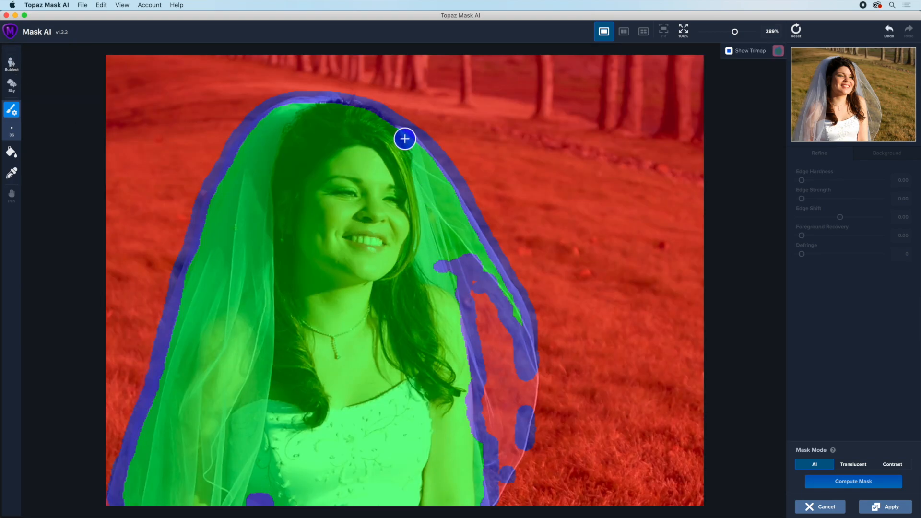
# - Mark the whole sheer veil on the right side of the photo as Compute by outlining it with the brush and filling the enclosed areas
pyautogui.moveTo(405, 138)
pyautogui.mouseDown()
pyautogui.moveTo(418, 176)
pyautogui.moveTo(419, 266)
pyautogui.moveTo(465, 308)
pyautogui.moveTo(471, 505)
pyautogui.mouseUp()
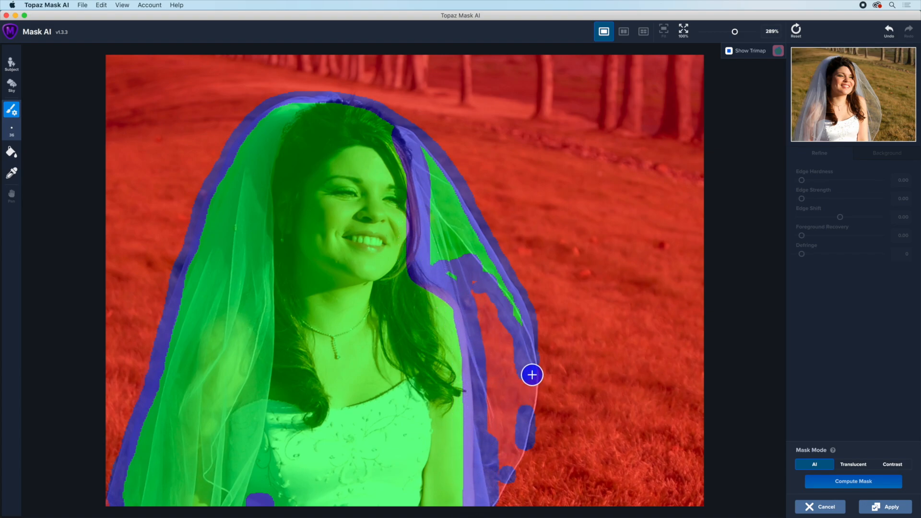
pyautogui.moveTo(532, 374)
pyautogui.mouseDown()
pyautogui.moveTo(528, 436)
pyautogui.moveTo(498, 492)
pyautogui.mouseUp()
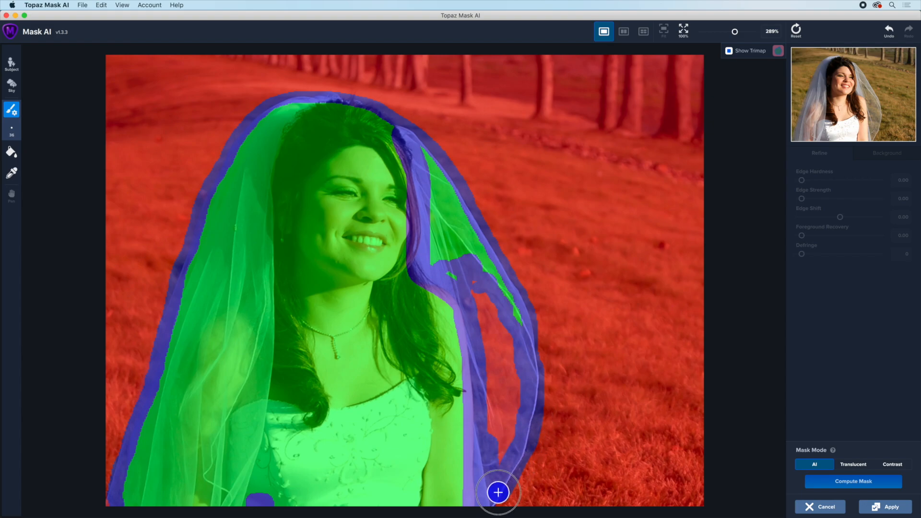
pyautogui.press('f')
pyautogui.click(501, 410)
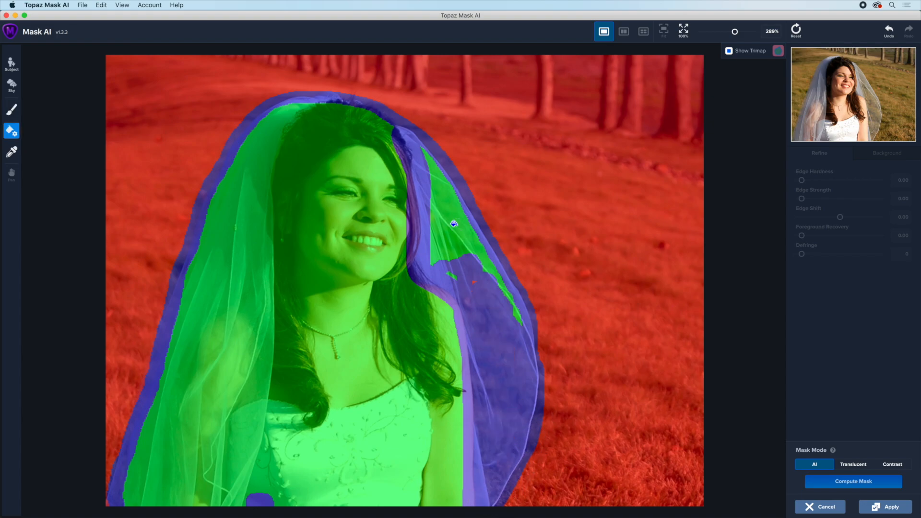
pyautogui.click(453, 223)
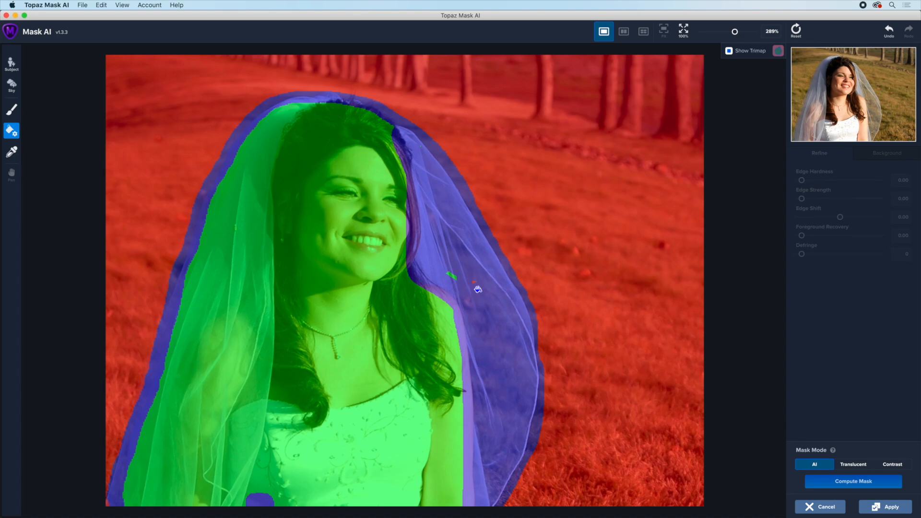
pyautogui.press('b')
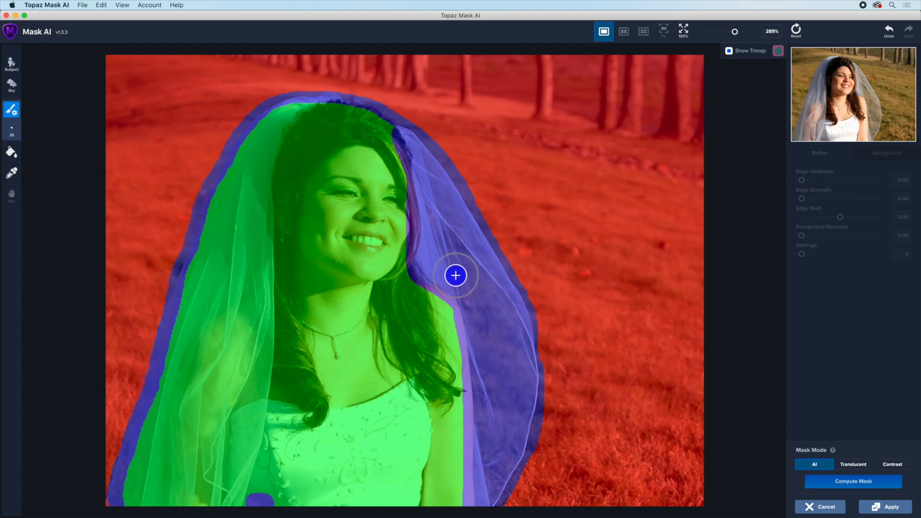
# - Paint the stray blue spot at the bottom of the dress as Keep and compute the mask in Translucent mode
pyautogui.press('q')
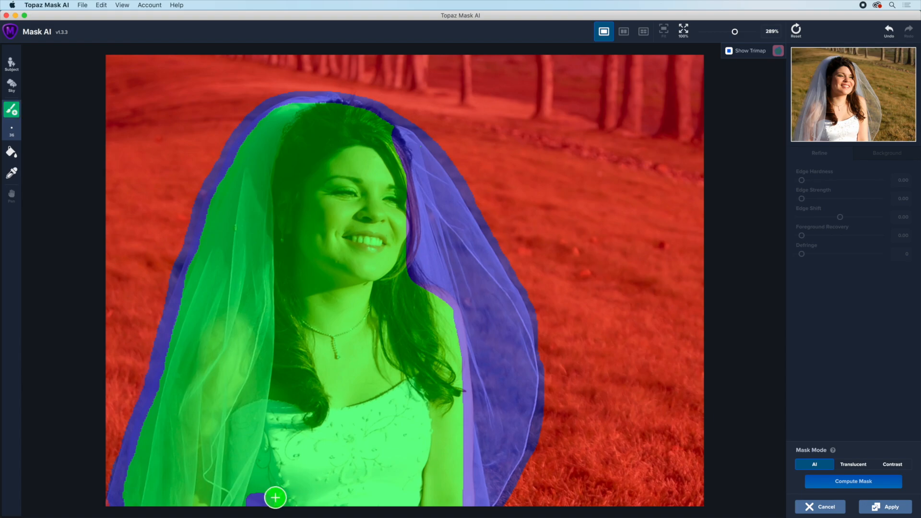
pyautogui.moveTo(280, 496); pyautogui.dragTo(241, 498)
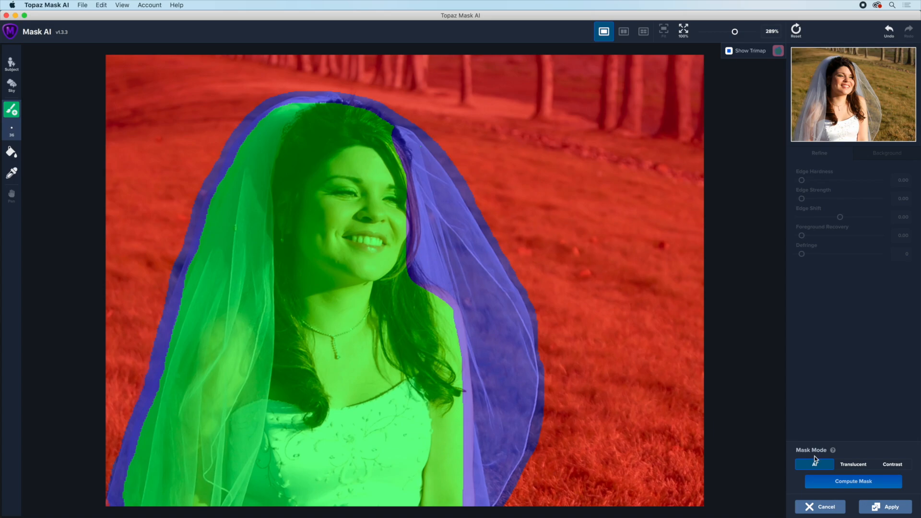
pyautogui.click(854, 465)
pyautogui.click(837, 481)
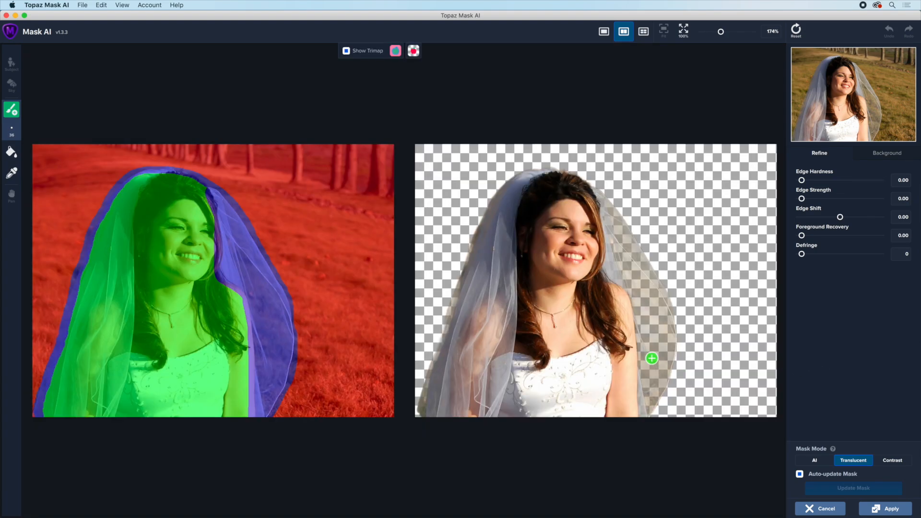
# - Show the result as a black-and-white mask and paint Compute along the veil's left edge
pyautogui.click(414, 51)
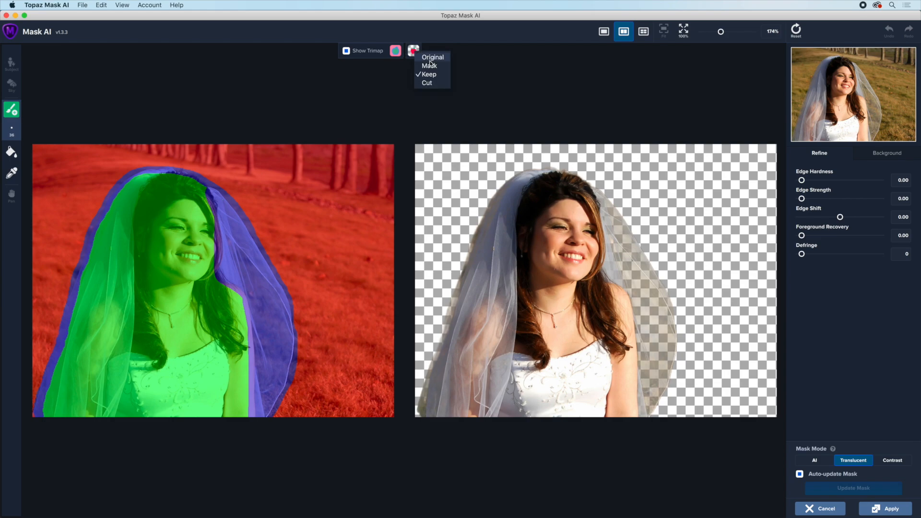
pyautogui.click(430, 68)
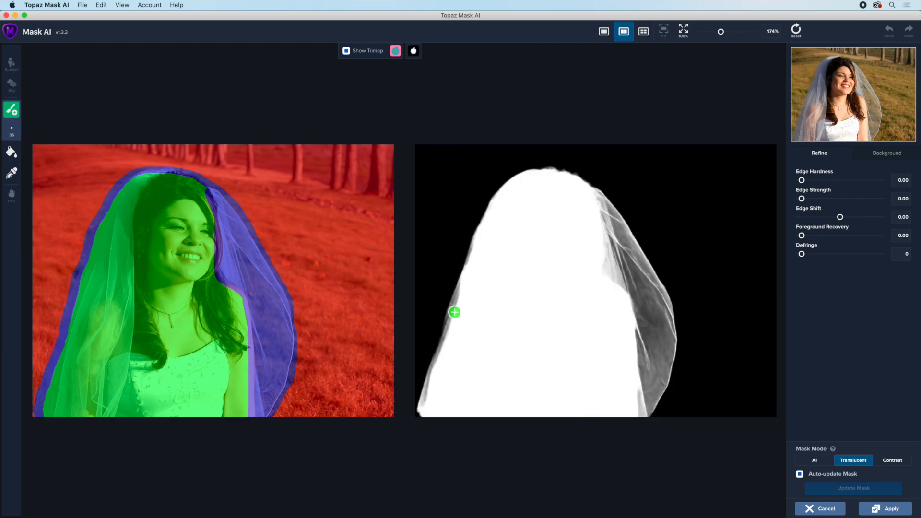
pyautogui.press('b')
pyautogui.moveTo(492, 200); pyautogui.dragTo(416, 420)
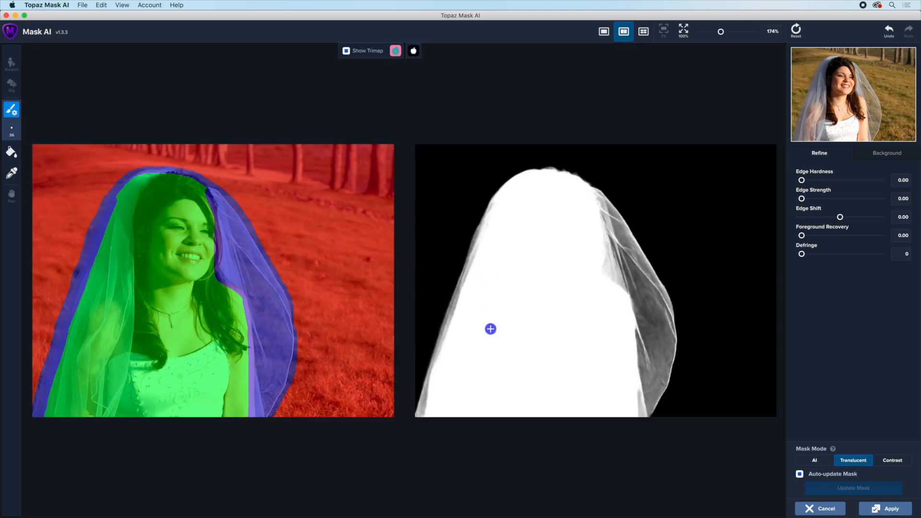
# - Show the bride's cutout enlarged beside the original photo with the trimap hidden
pyautogui.click(413, 51)
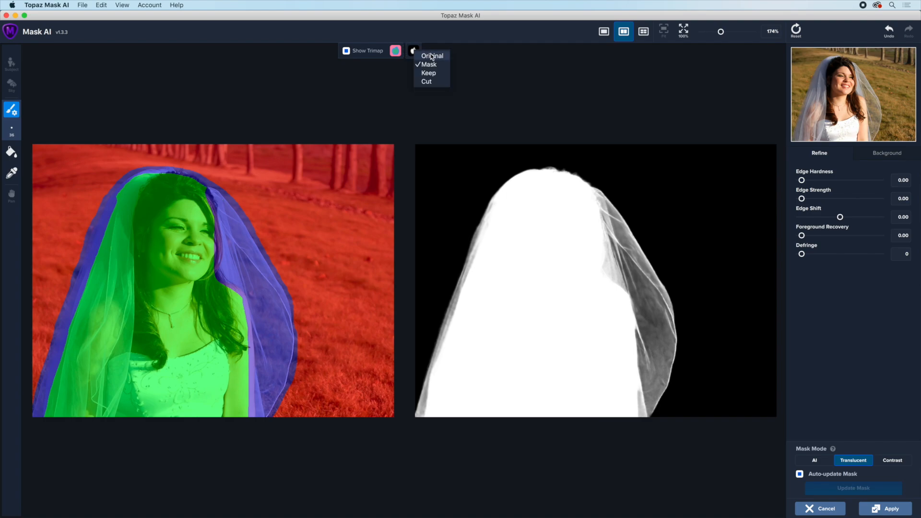
pyautogui.click(430, 74)
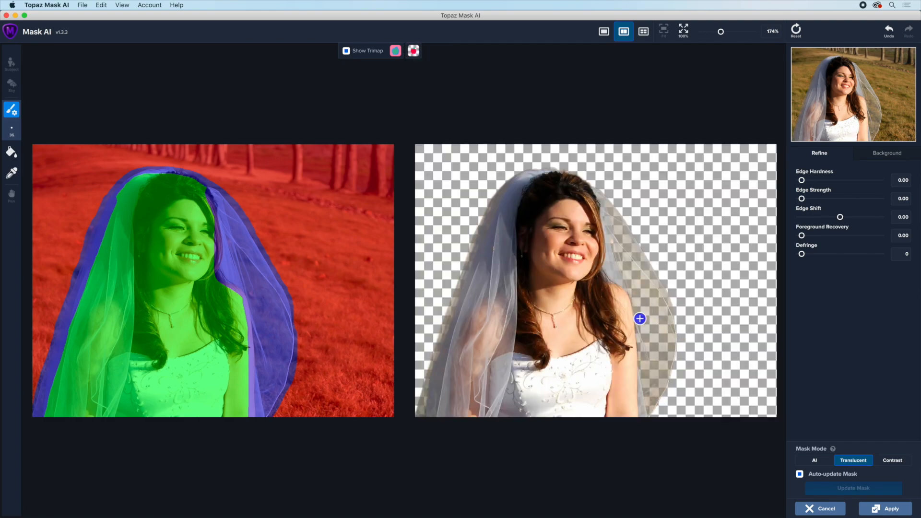
pyautogui.press('super+equal')
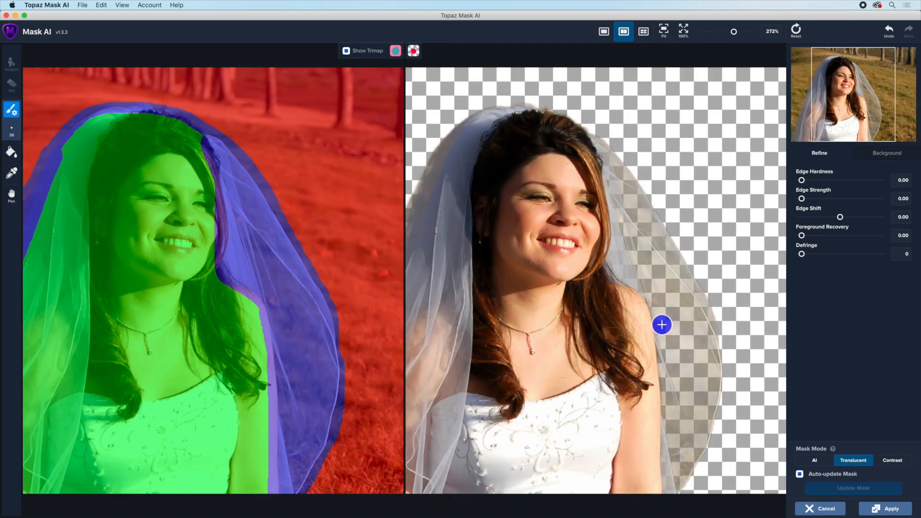
pyautogui.click(346, 51)
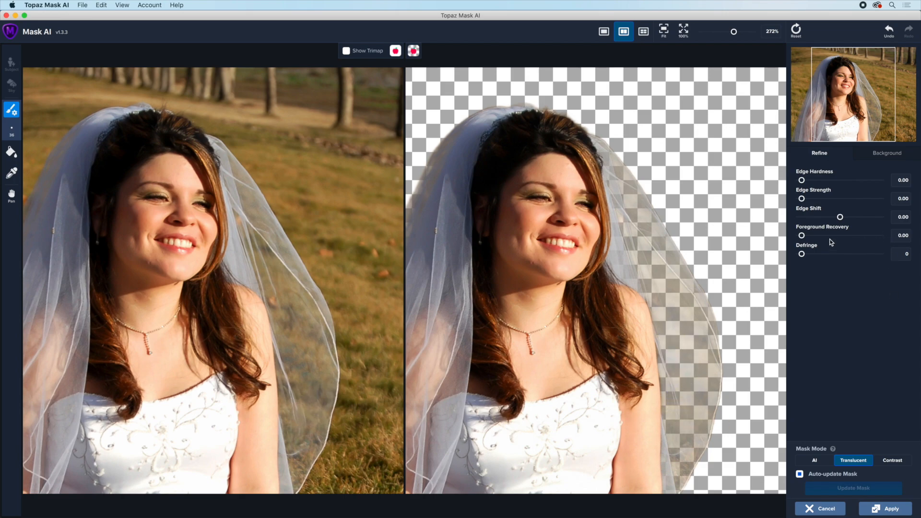
# - Set Foreground Recovery to 0.82, raise Defringe to clean the veil's edges, and apply the mask to the Photoshop layer
pyautogui.moveTo(807, 236); pyautogui.dragTo(863, 238)
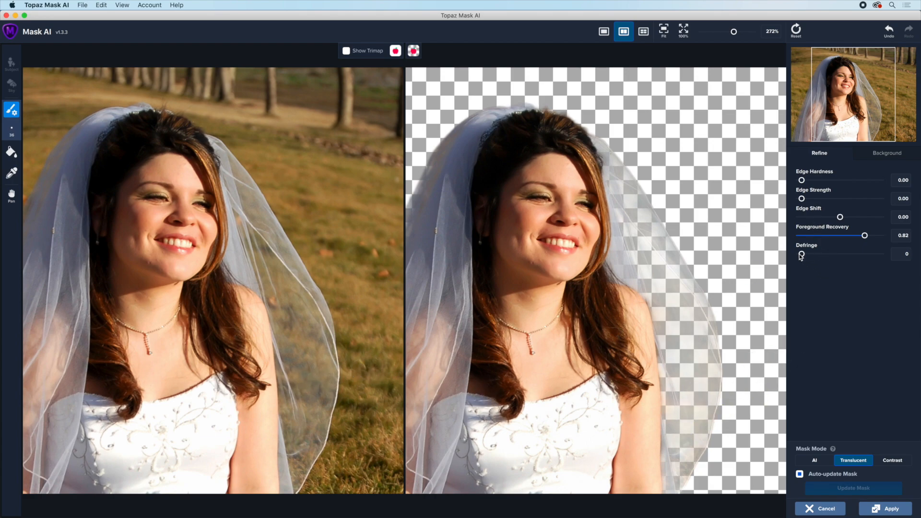
pyautogui.moveTo(801, 256); pyautogui.dragTo(853, 256)
pyautogui.click(874, 510)
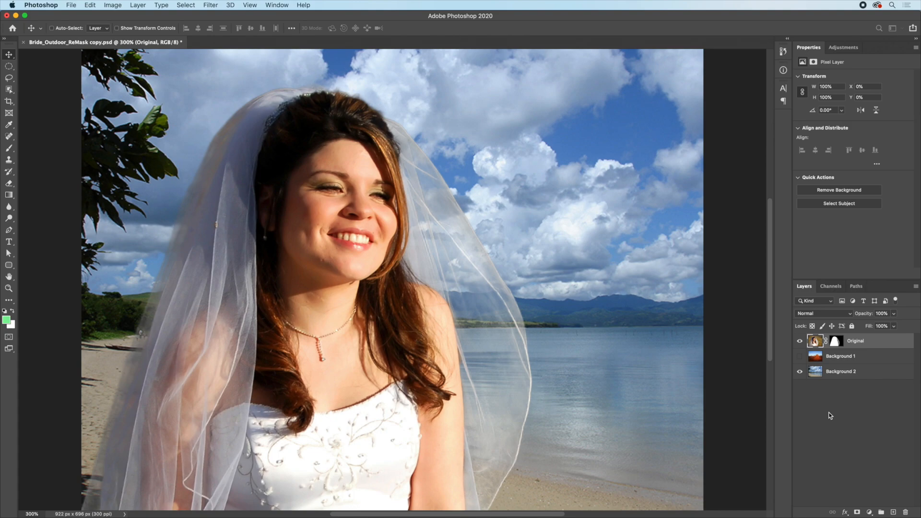
# - Undo and redo the applied mask to compare the photo before and after masking
pyautogui.press('super+z')
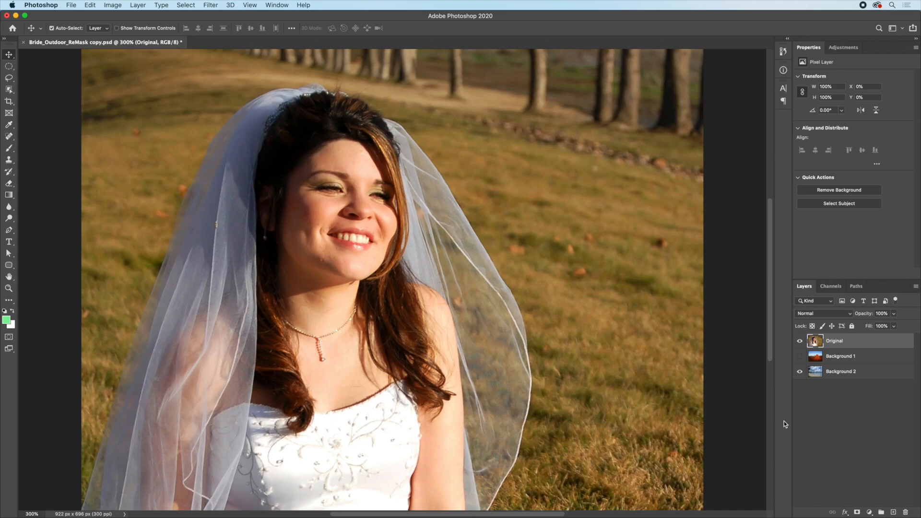
pyautogui.press('super+shift+z')
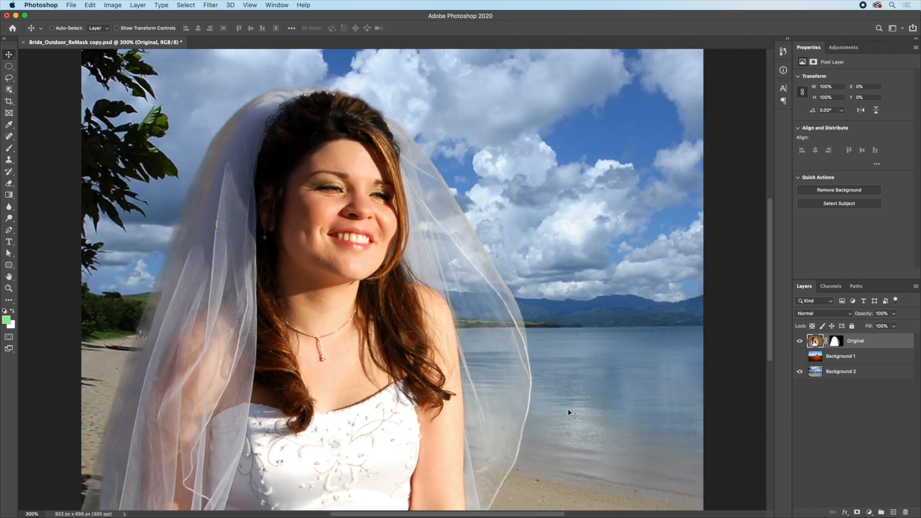
# - Shift the masked bride slightly left to an X offset of -3.9% and show the Background 1 layer behind her
pyautogui.moveTo(396, 388); pyautogui.dragTo(372, 388)
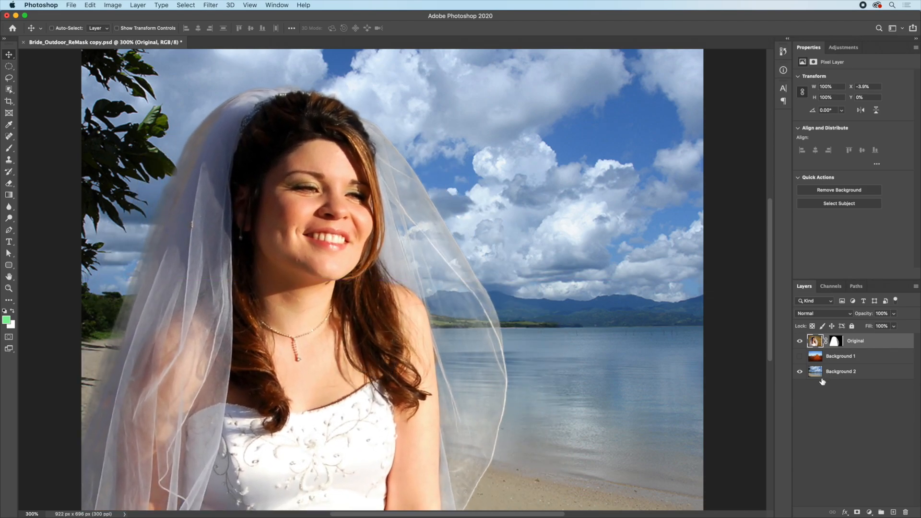
pyautogui.click(800, 356)
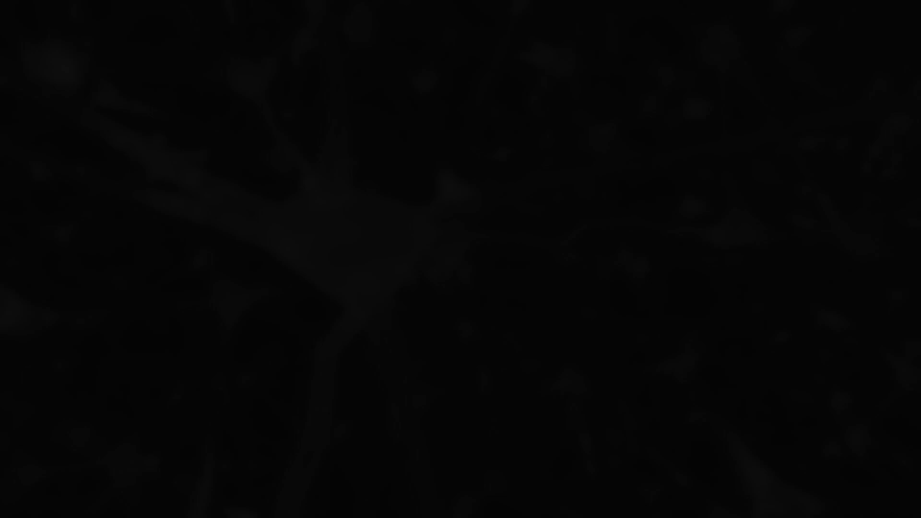